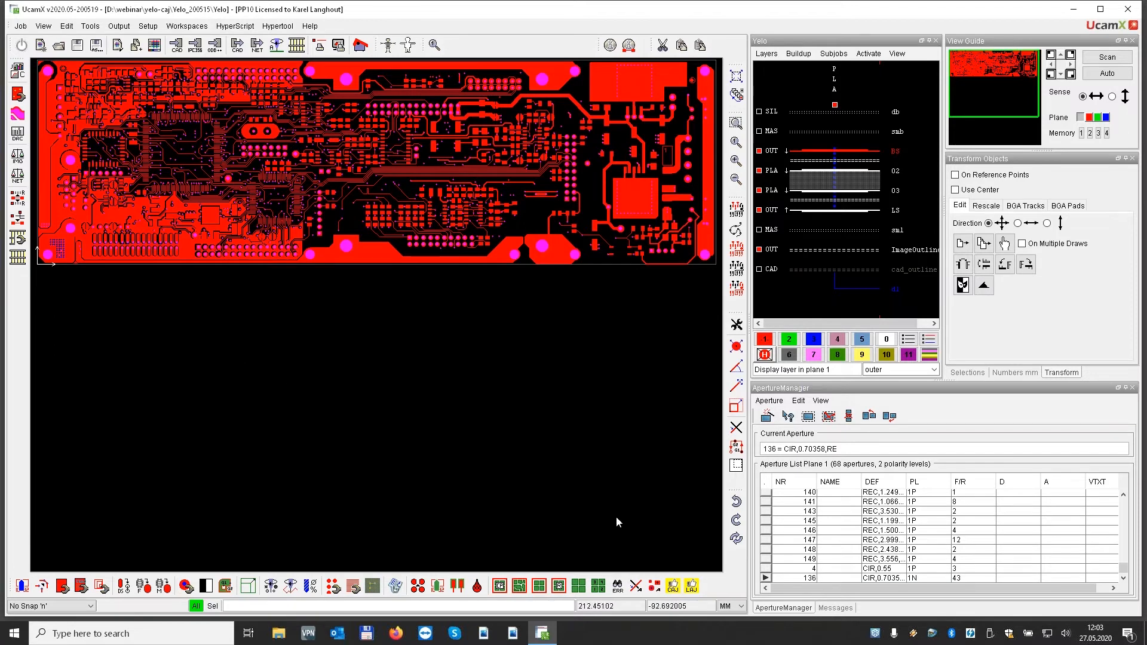
# Open the YELO Copper Adjuster, preview the Technology Class 100 parameter set, and reselect the YELO-Demo set.
pyautogui.click(674, 588)
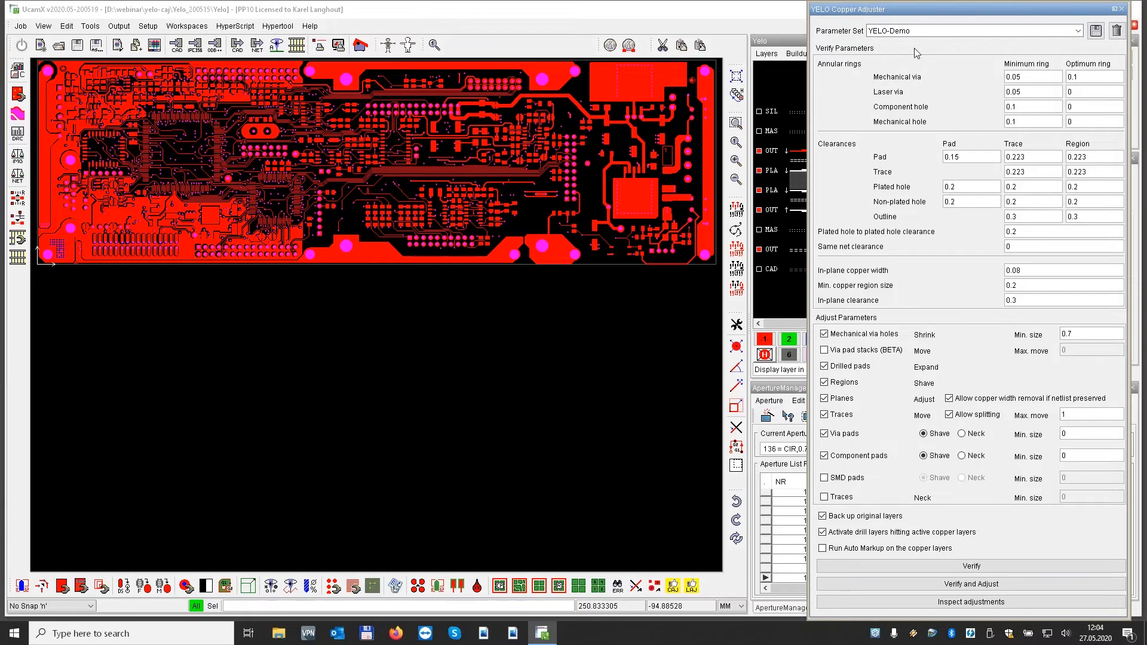
pyautogui.click(1079, 33)
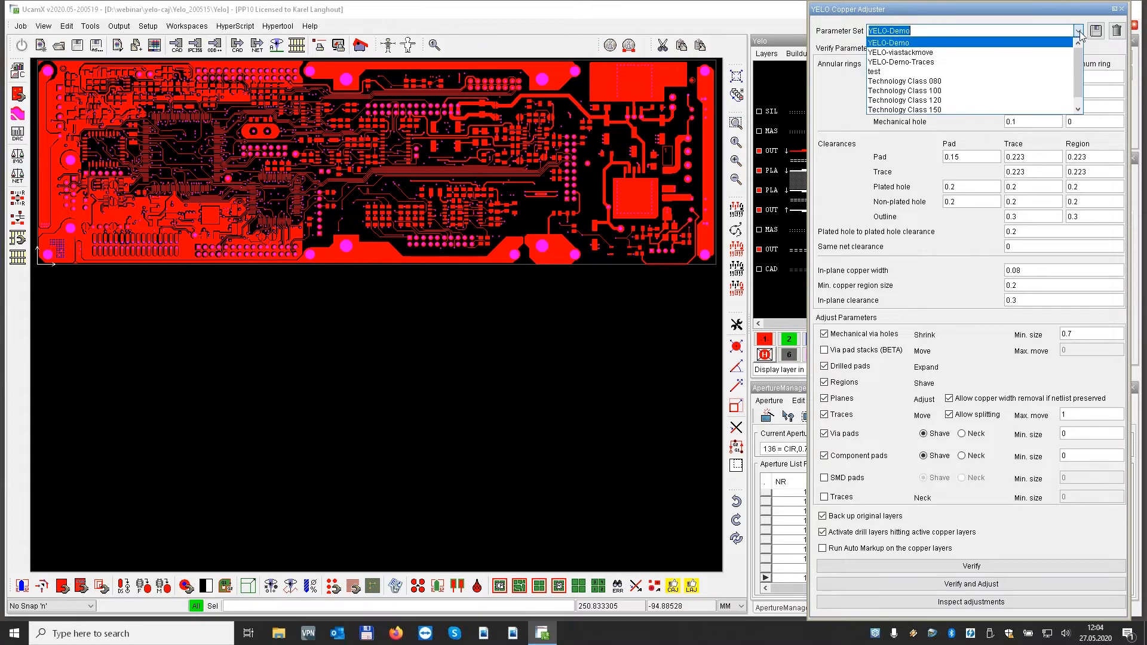
pyautogui.click(938, 91)
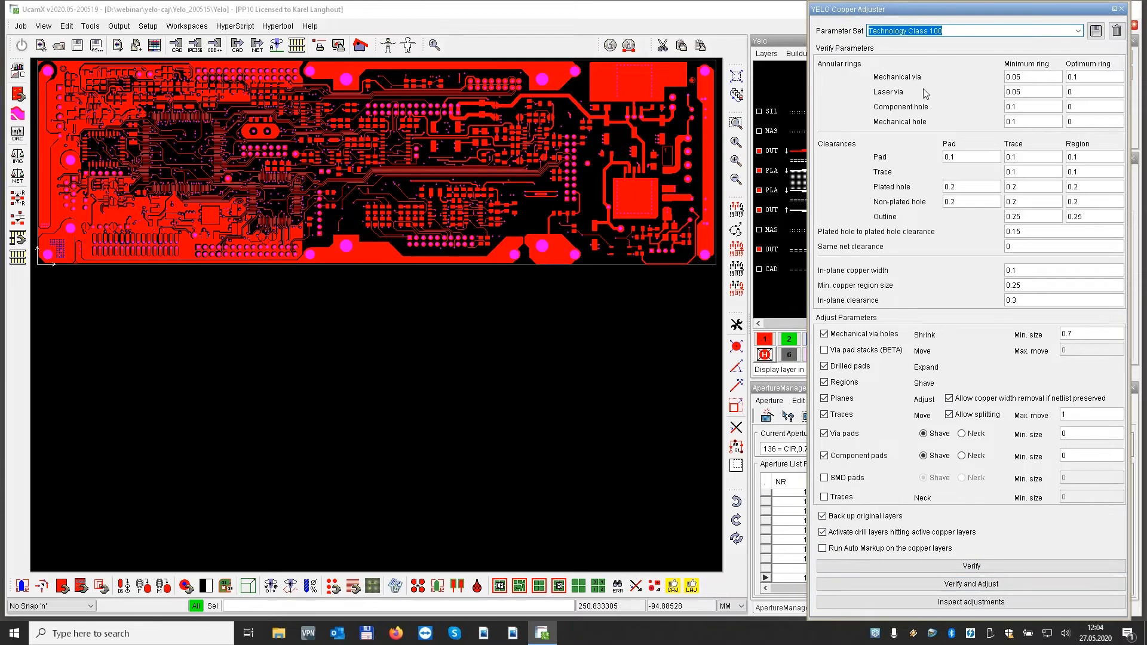
pyautogui.click(1077, 31)
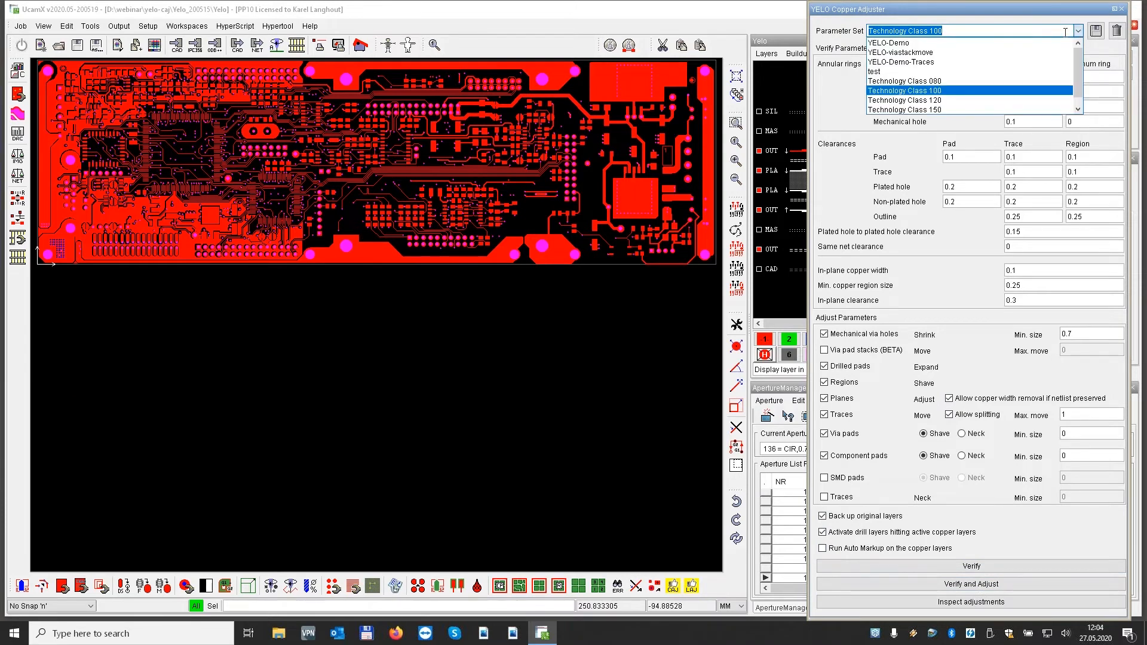
pyautogui.click(912, 43)
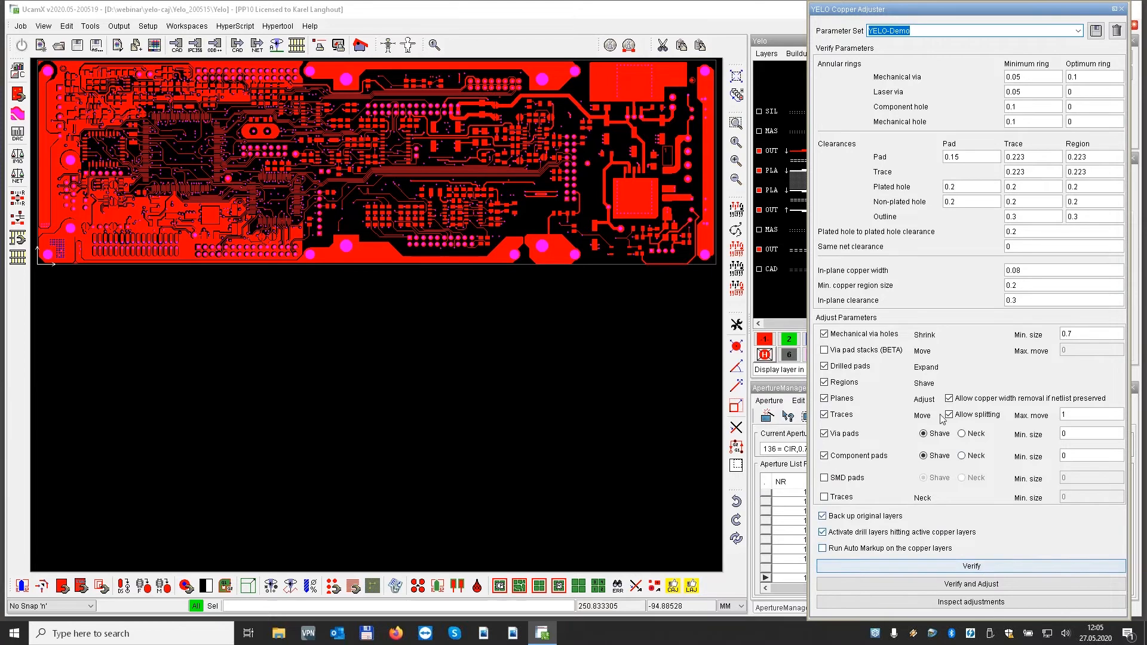
# Verify the copper layers with the YELO-Demo parameters, examine the first reported fault on the board, and close the error list.
pyautogui.click(975, 569)
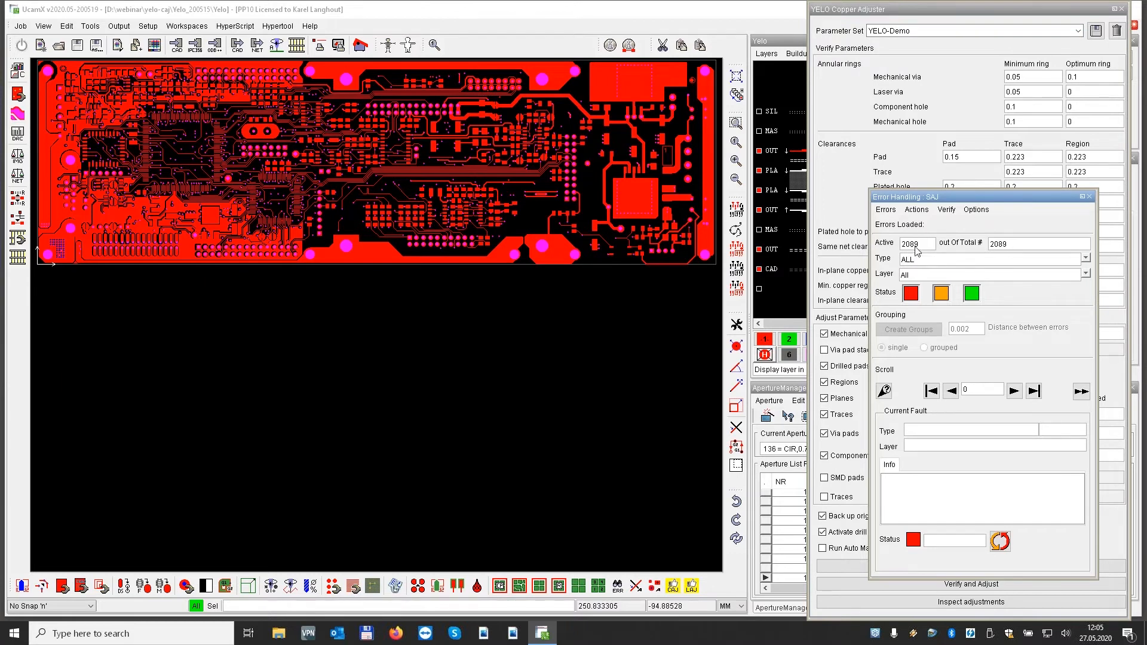
pyautogui.click(1013, 391)
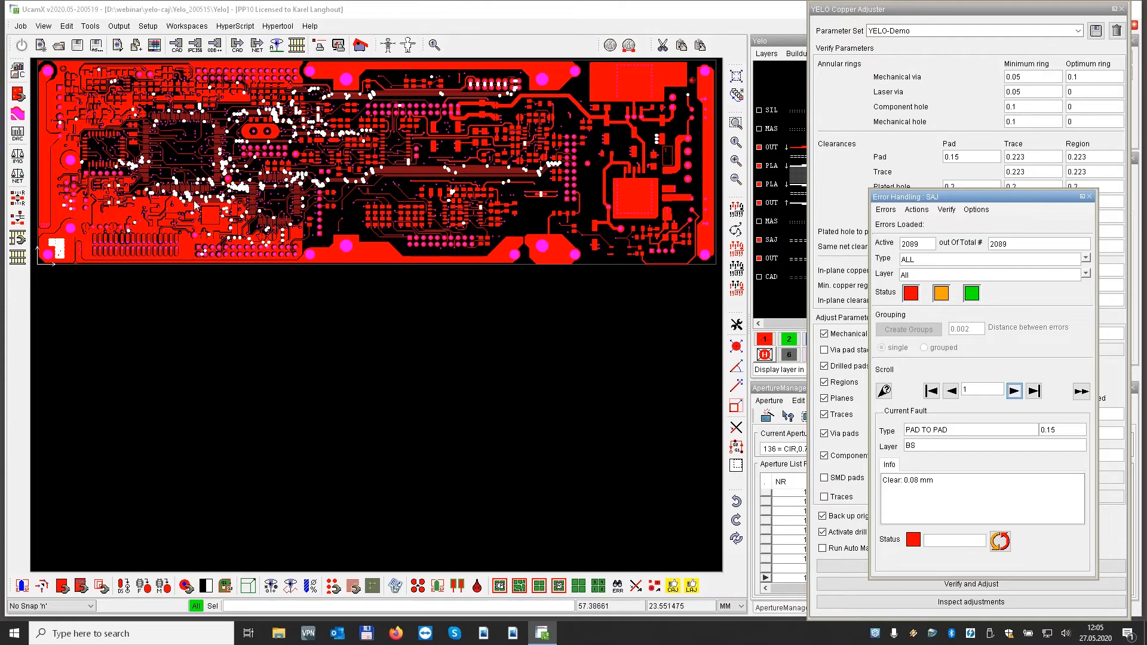
pyautogui.scroll(4, 186, 202)
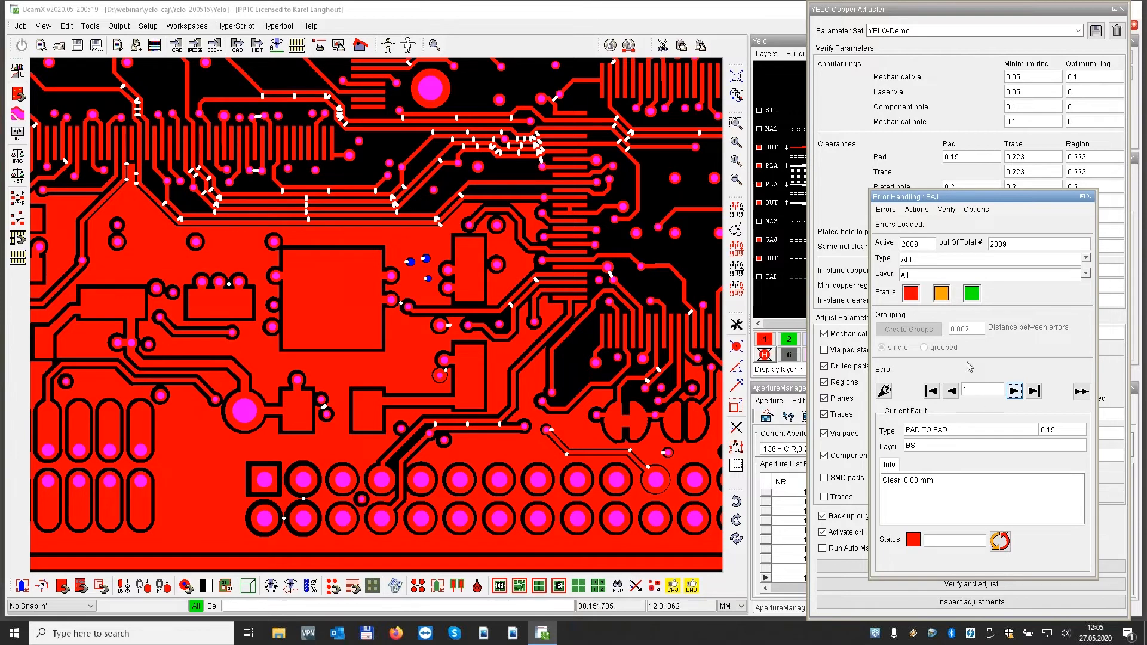
pyautogui.click(1090, 199)
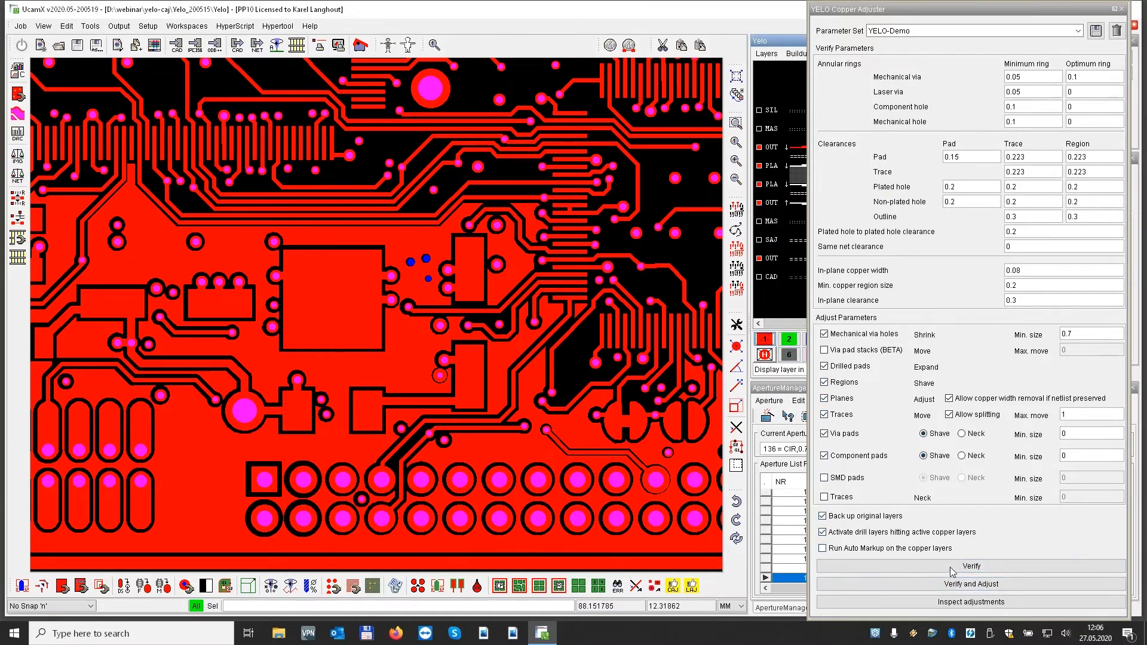
# Start the combined verification and adjustment of the copper layers, and review the verify parameters in yelo-drcparams.png in Photos.
pyautogui.click(989, 590)
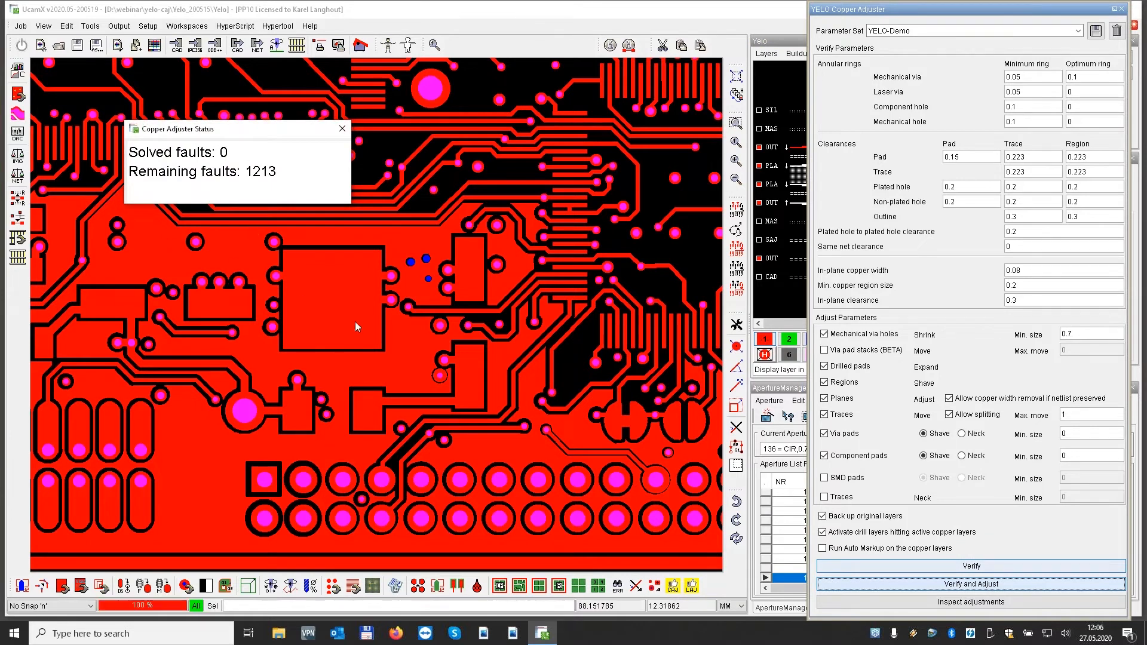
pyautogui.click(485, 635)
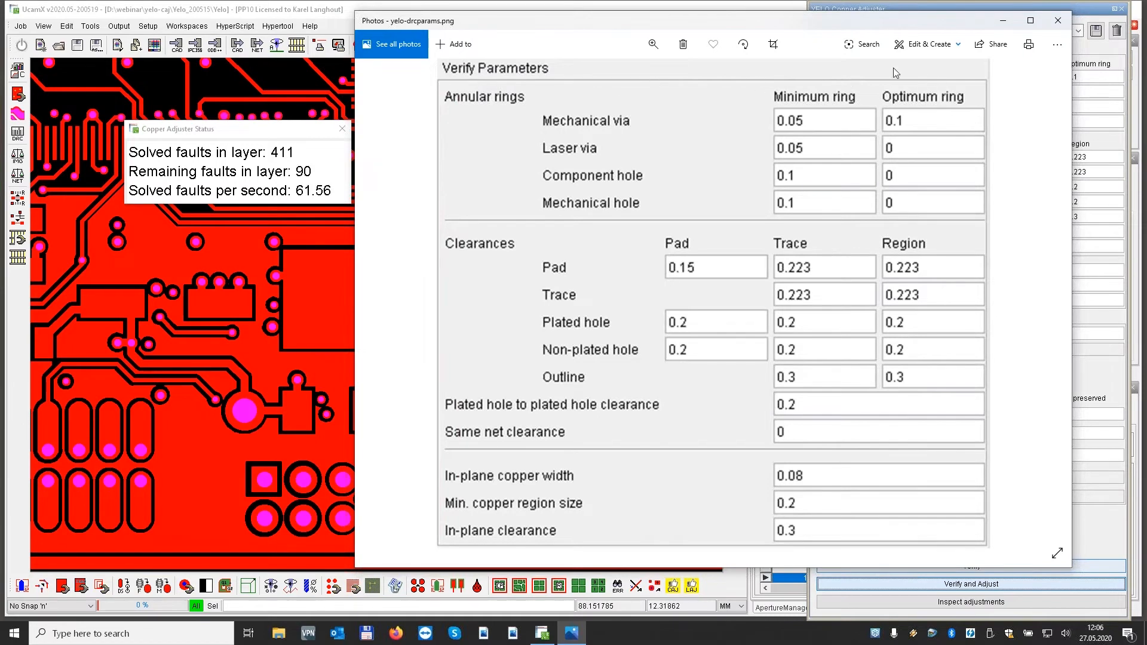
pyautogui.moveTo(867, 29); pyautogui.dragTo(593, 36)
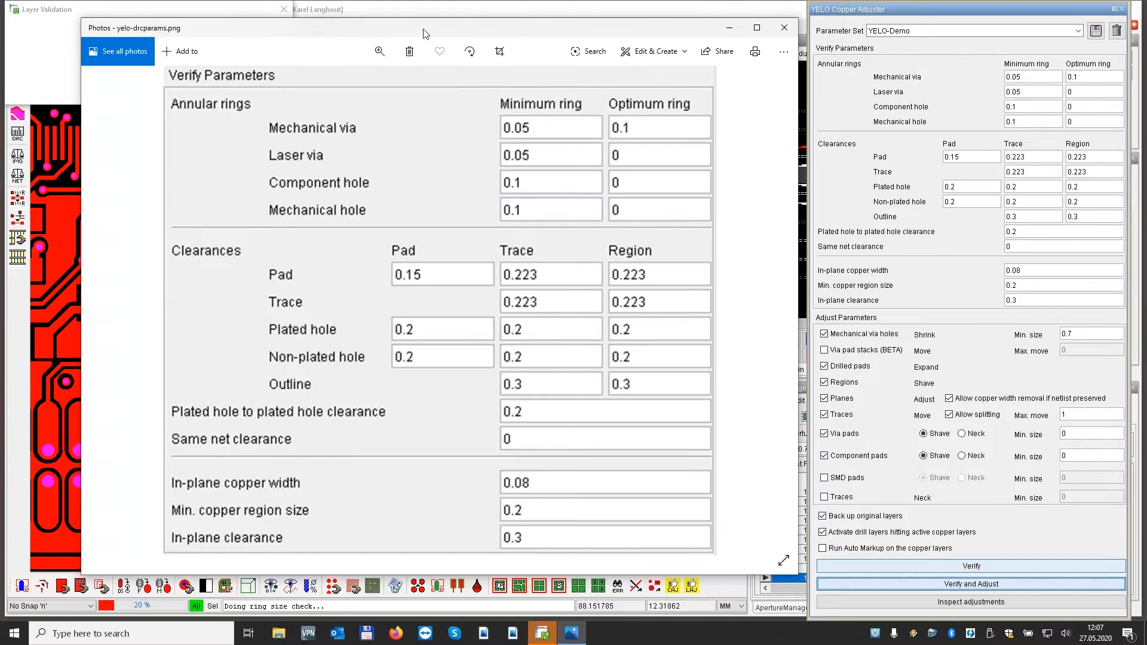
pyautogui.moveTo(424, 30); pyautogui.dragTo(588, 47)
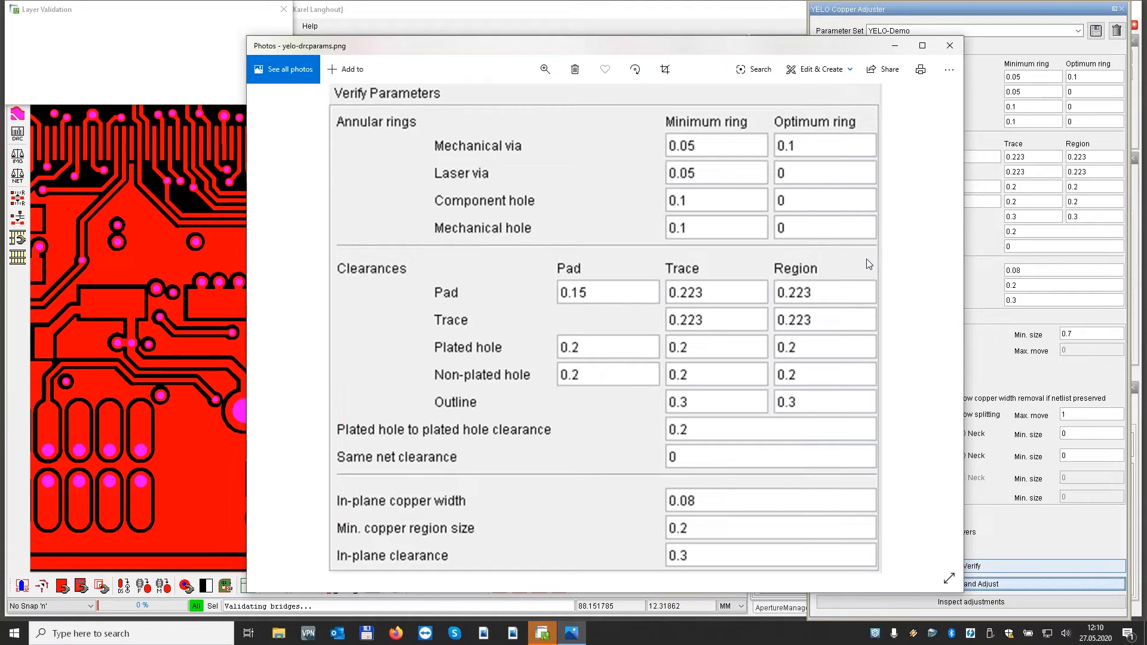
pyautogui.click(950, 47)
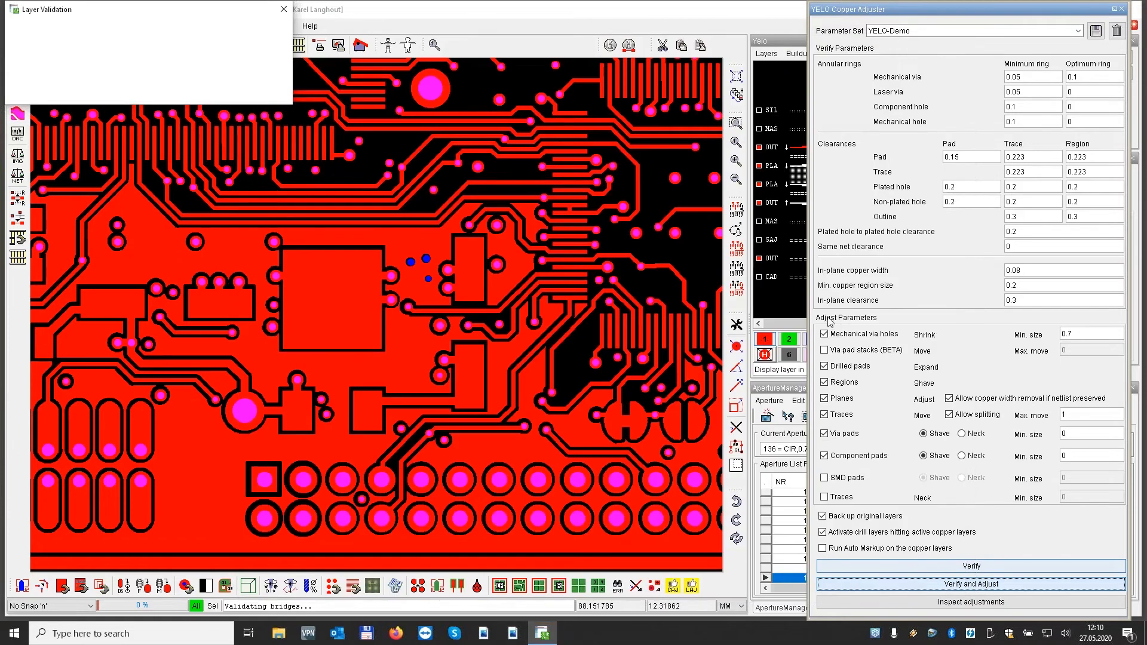
# Review the adjust parameters in yelo-adjustments.png in Photos, and acknowledge the plane adjustment report in UcamX.
pyautogui.click(512, 633)
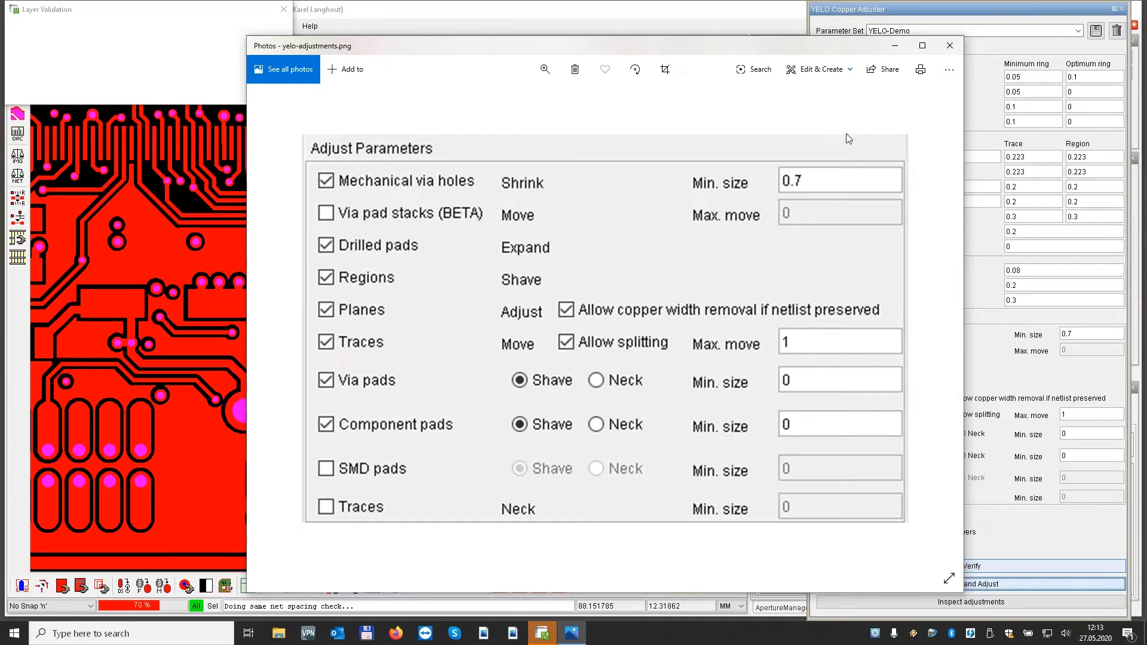
pyautogui.click(950, 45)
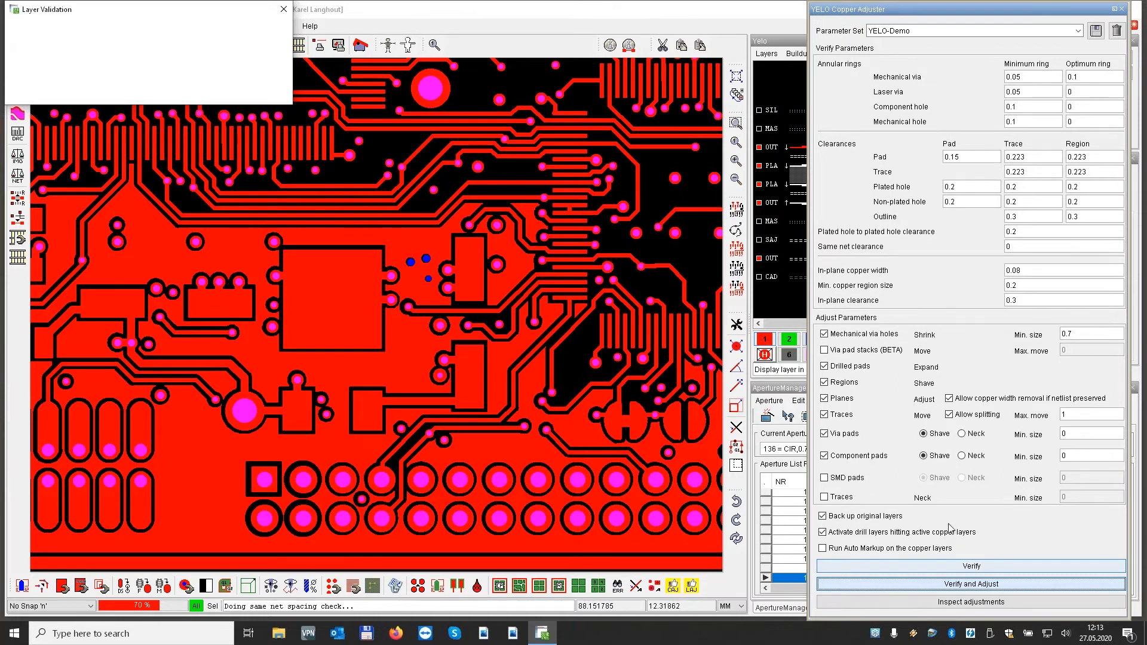
pyautogui.click(847, 11)
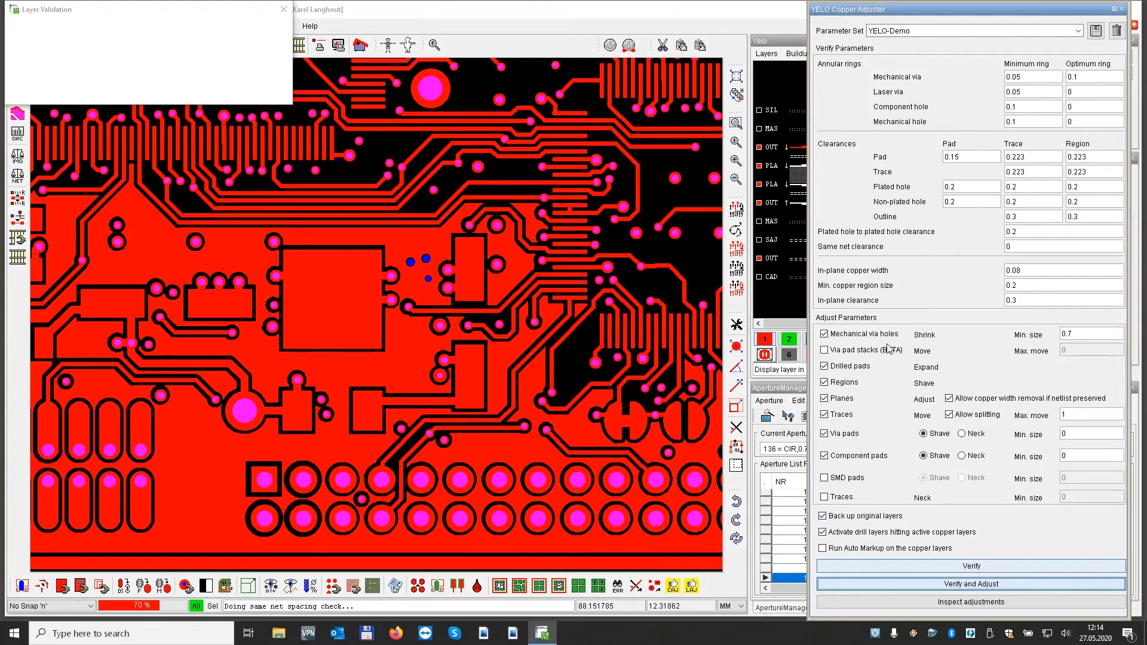
pyautogui.click(824, 334)
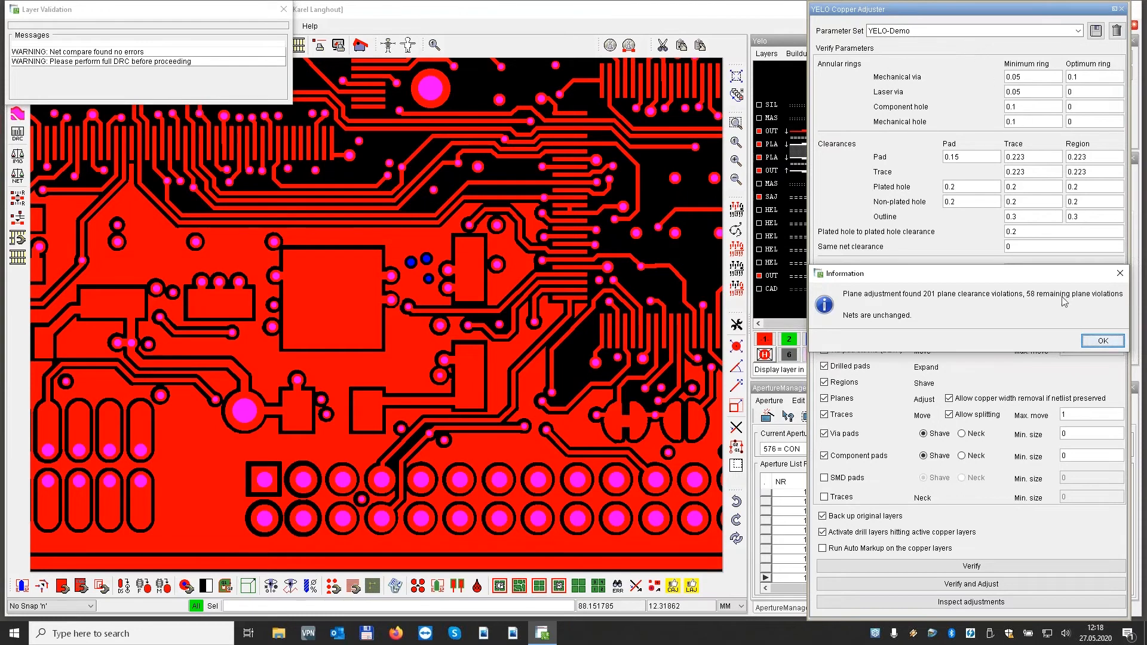
pyautogui.press('Return')
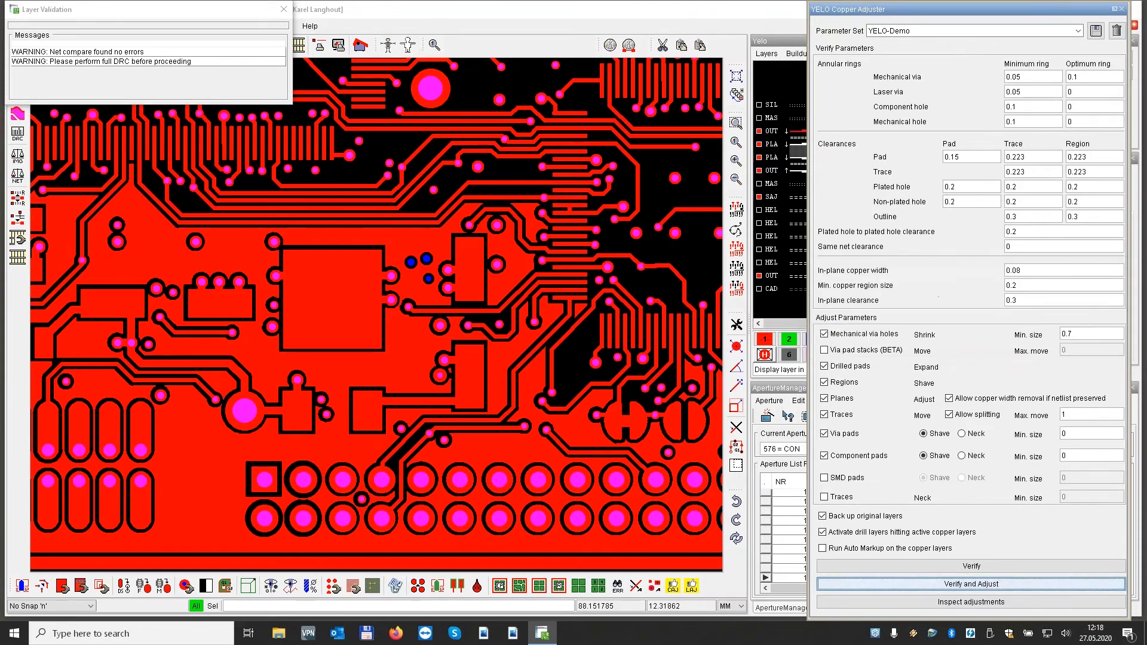
pyautogui.click(1079, 33)
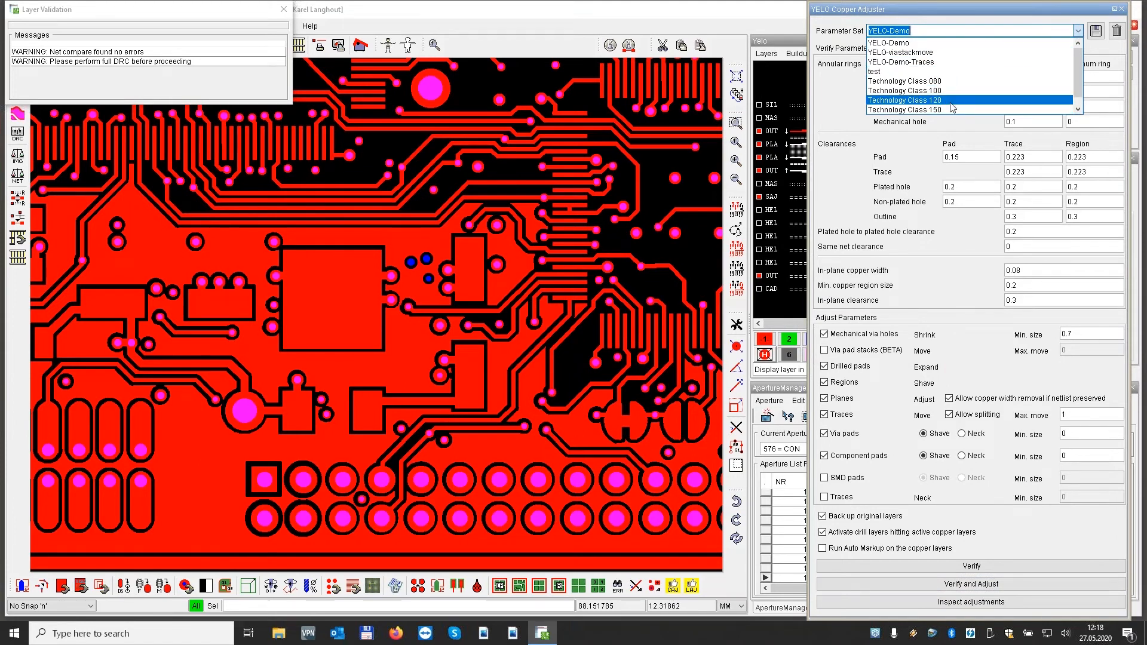
pyautogui.click(826, 92)
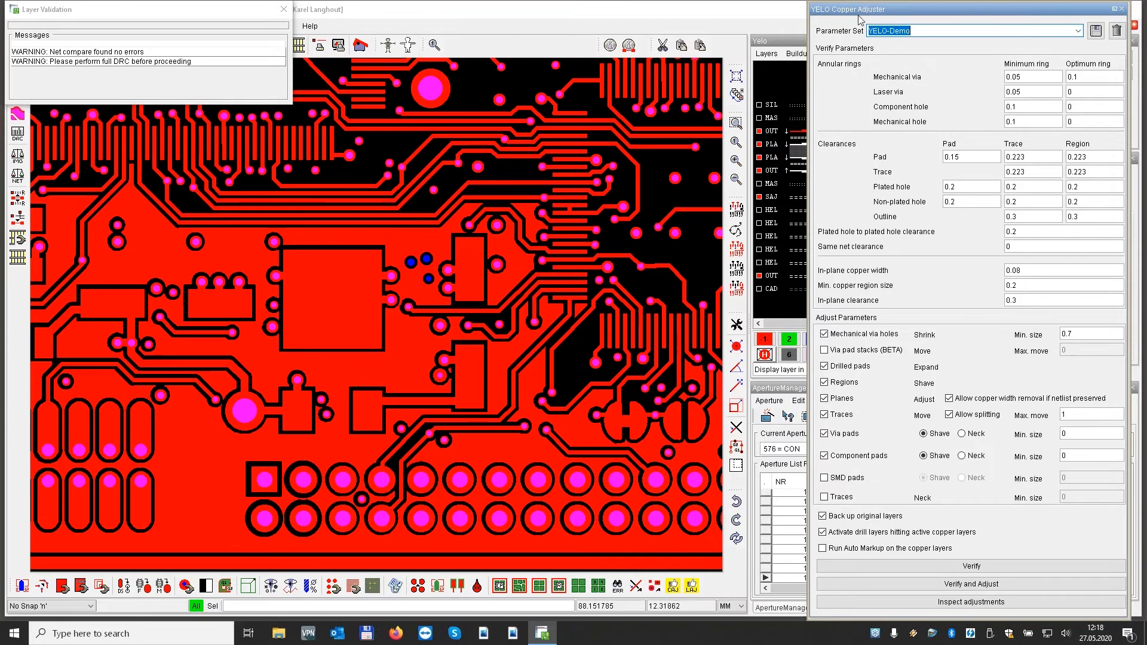
# Close the Layer Validation messages and rearrange the Copper Adjuster and Error Handling windows around the full board view.
pyautogui.moveTo(913, 16); pyautogui.dragTo(1093, 31)
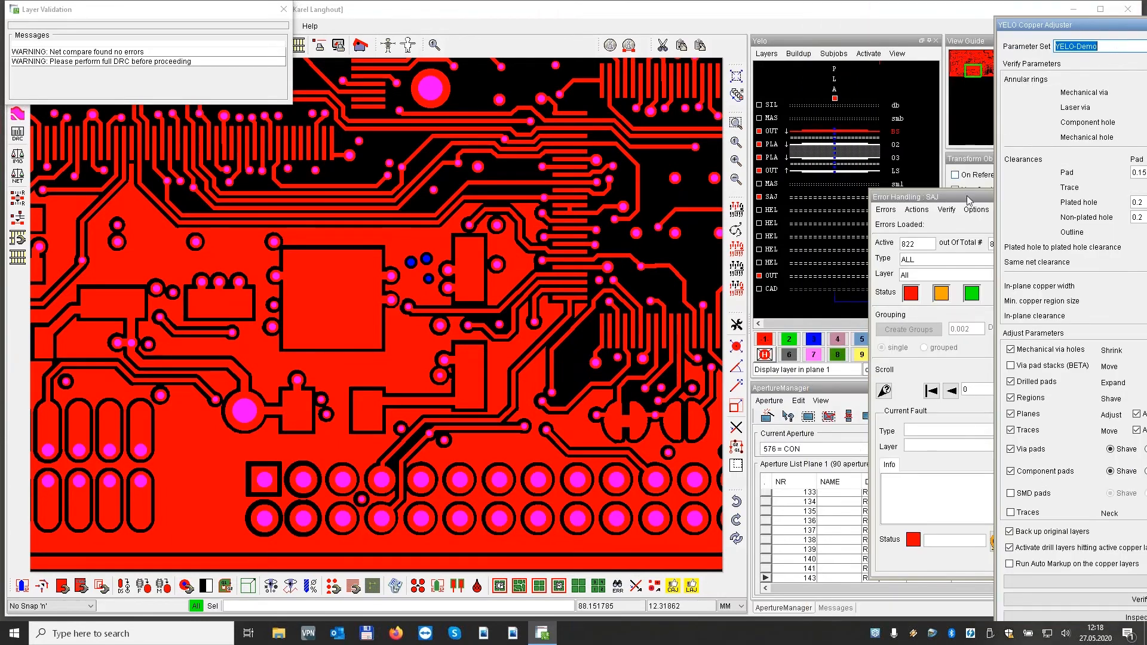
pyautogui.moveTo(960, 198); pyautogui.dragTo(1041, 201)
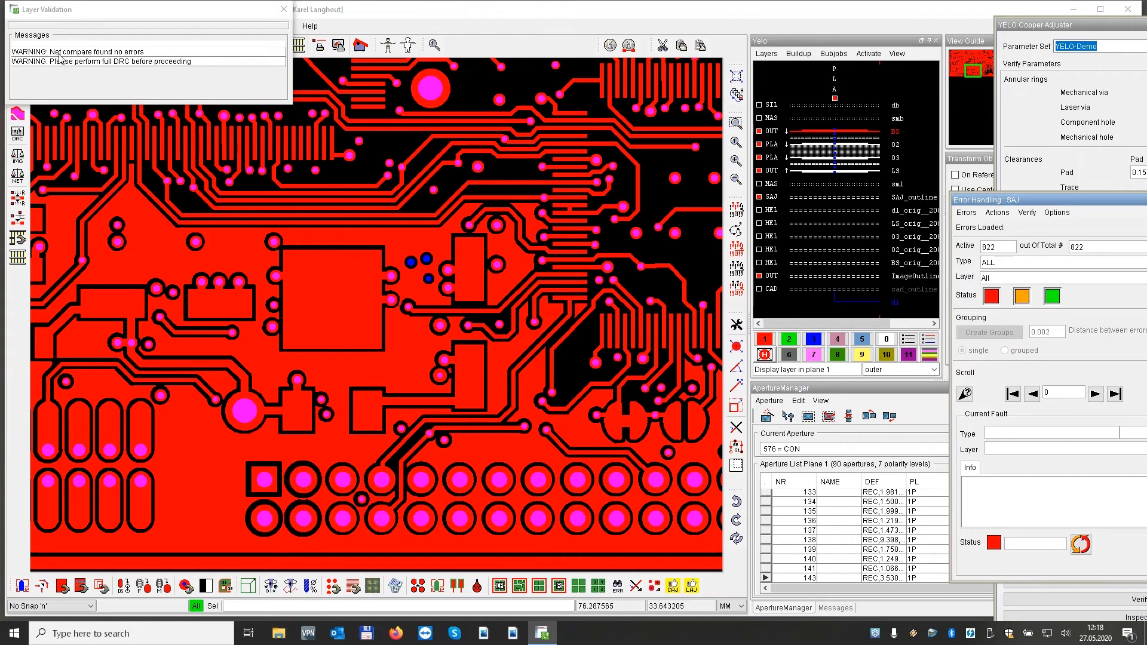
pyautogui.click(282, 10)
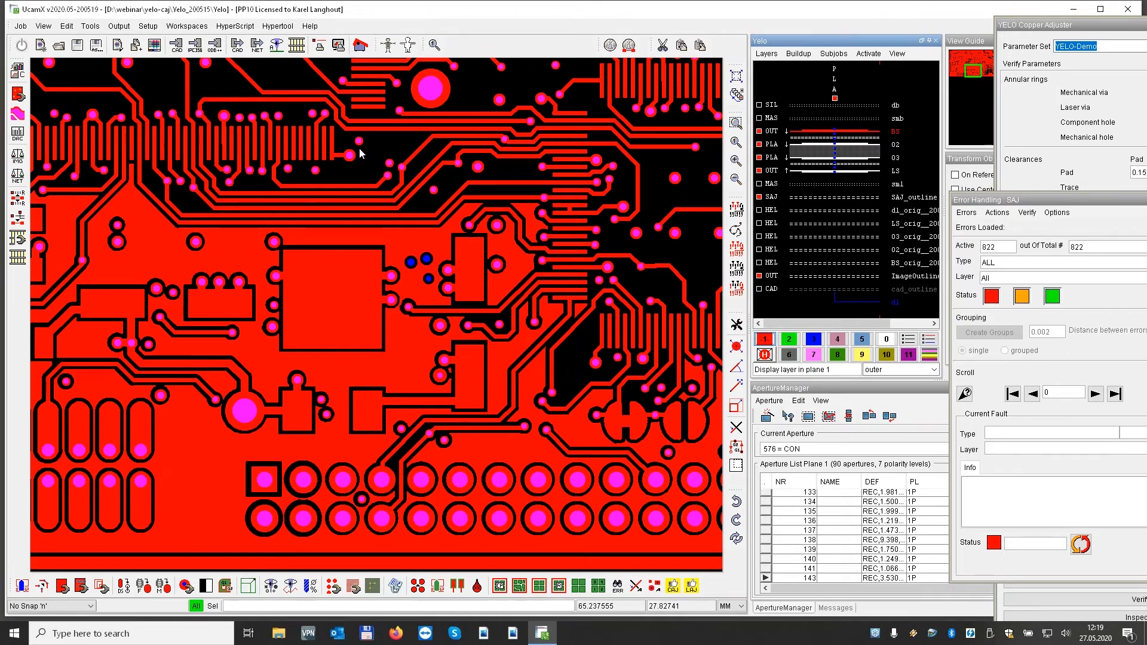
pyautogui.press('Home')
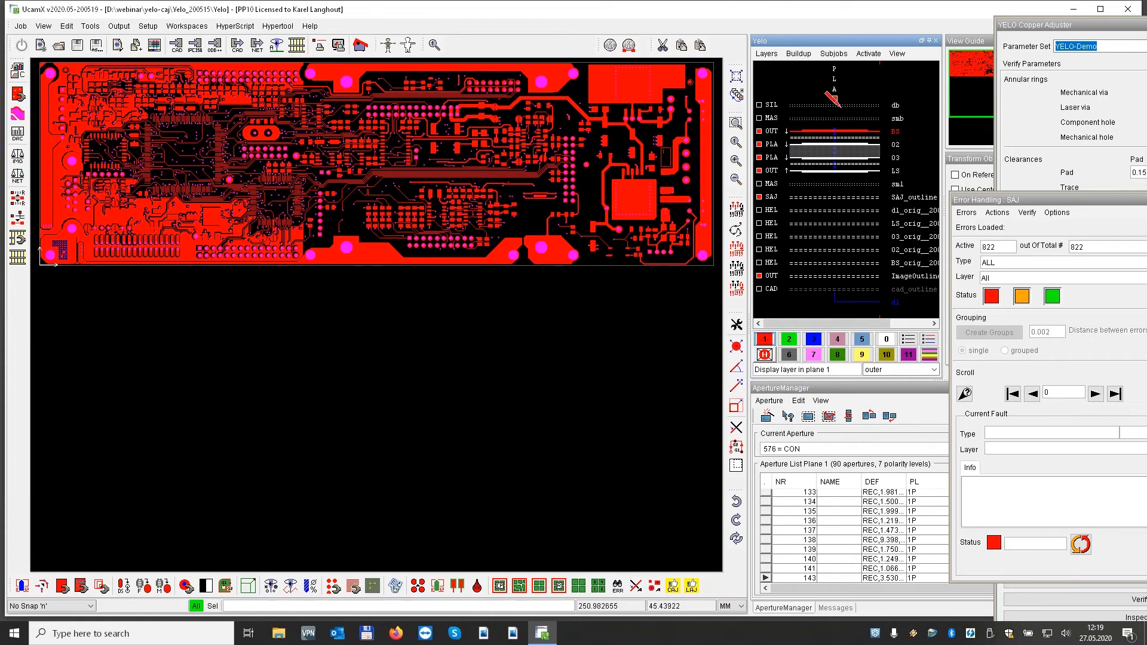
pyautogui.moveTo(1039, 25); pyautogui.dragTo(872, 20)
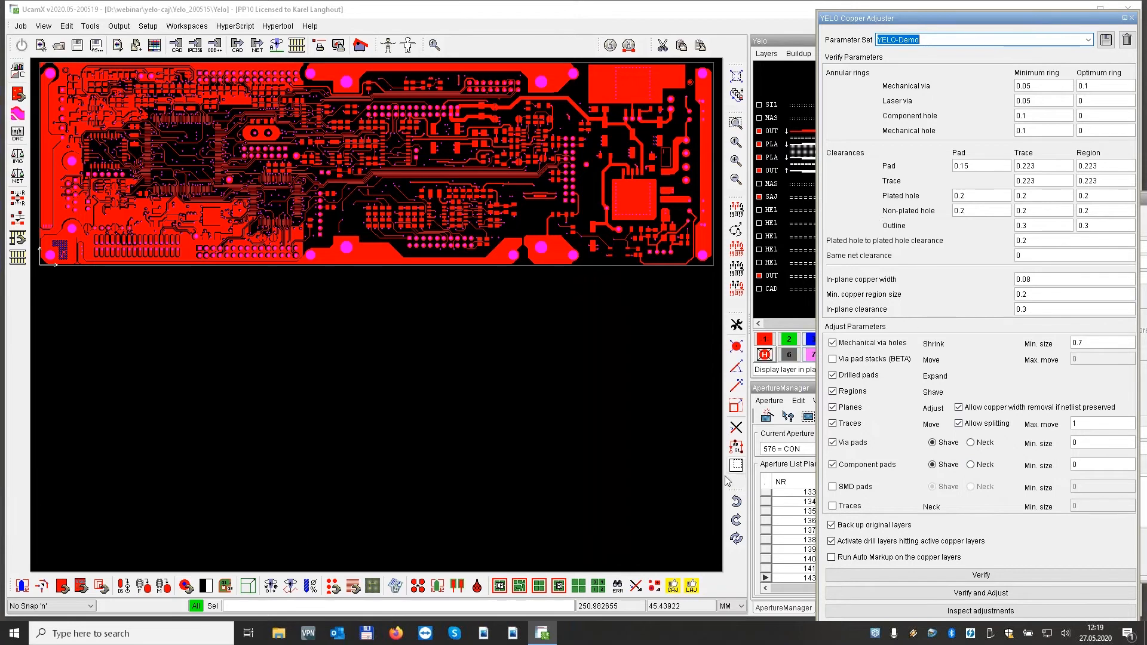
pyautogui.click(618, 586)
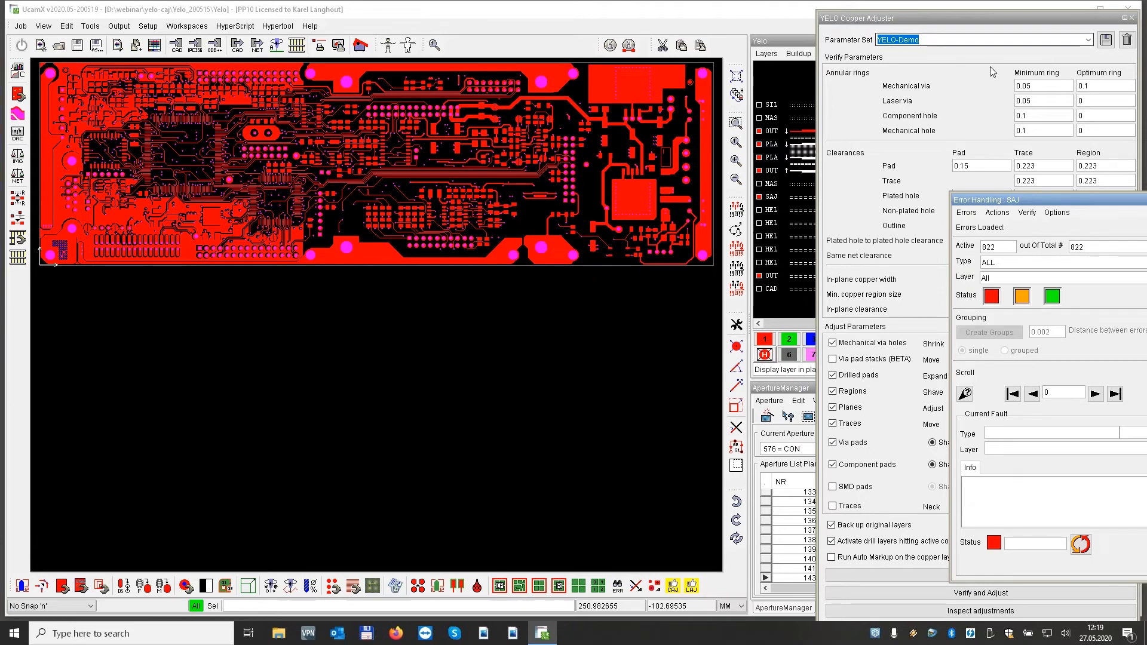
pyautogui.click(995, 20)
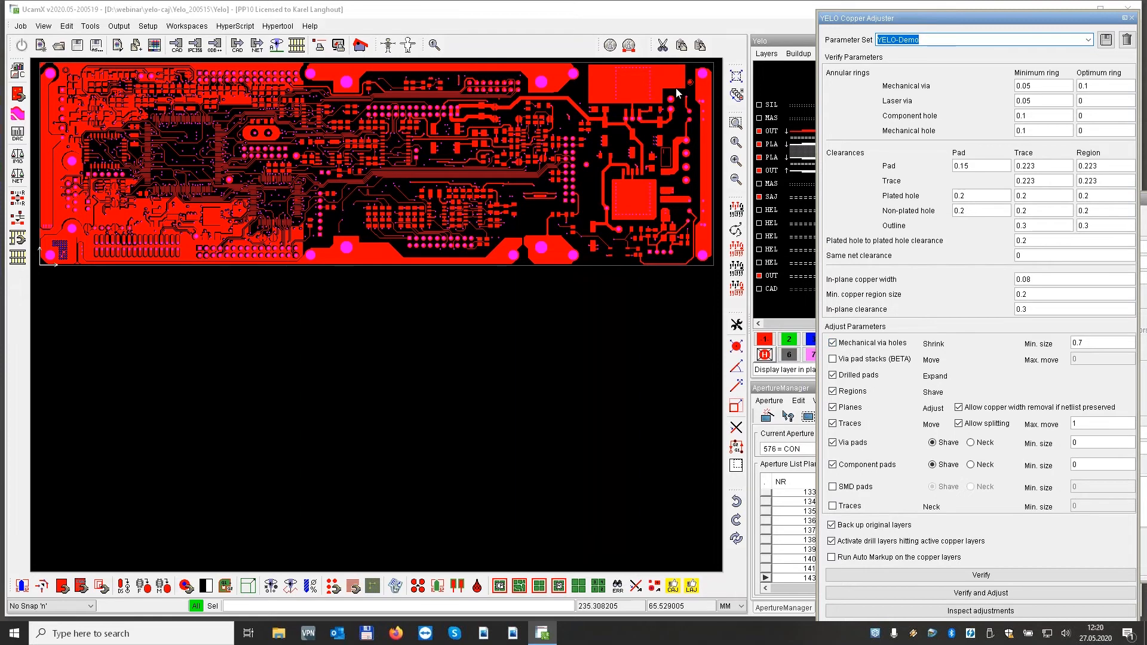
# Overlay the original drill and BS copper backup layers in plane 2 to compare a via near the board's right edge.
pyautogui.moveTo(677, 91); pyautogui.dragTo(697, 102)
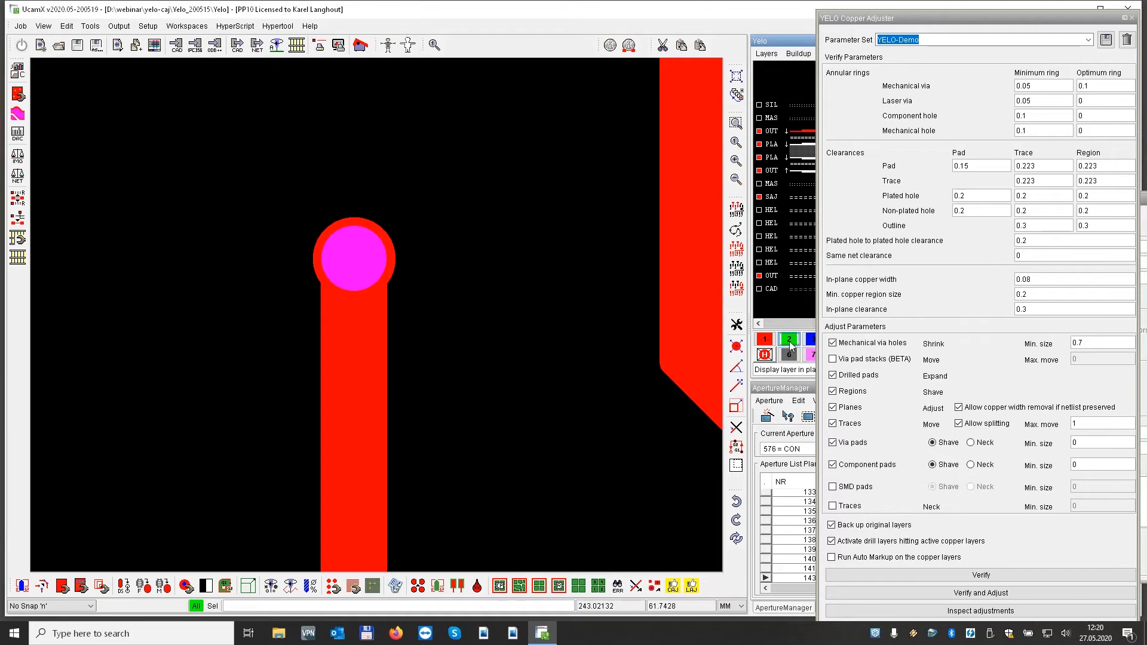
pyautogui.moveTo(791, 335)
pyautogui.mouseDown()
pyautogui.moveTo(775, 252)
pyautogui.moveTo(780, 197)
pyautogui.mouseUp()
pyautogui.click(794, 210)
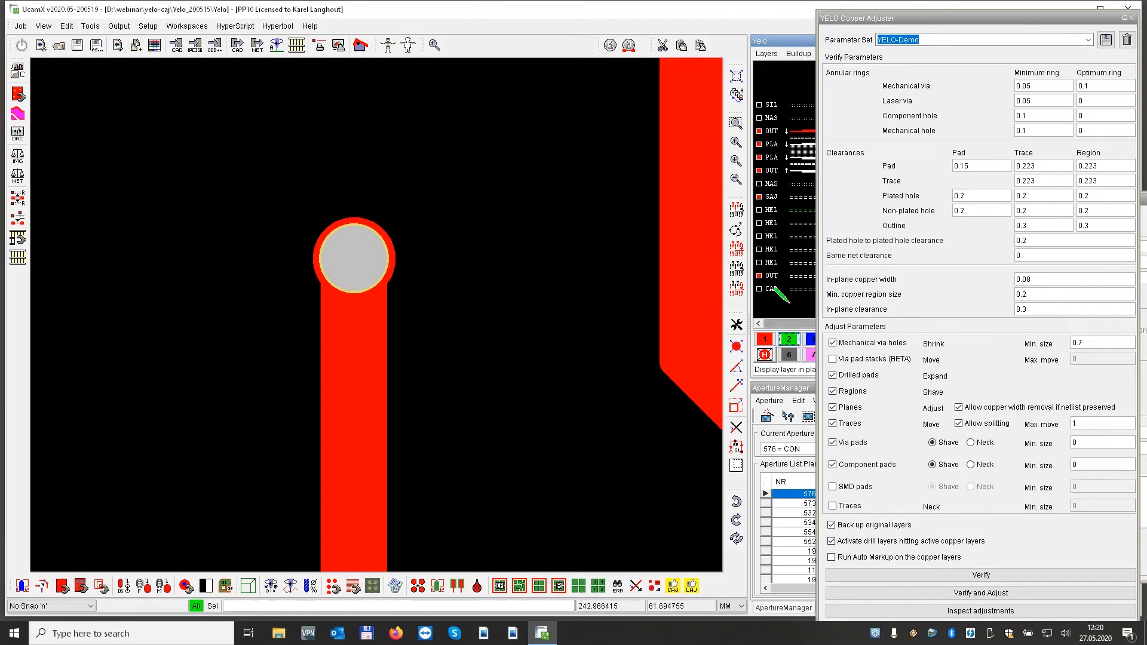
pyautogui.click(792, 261)
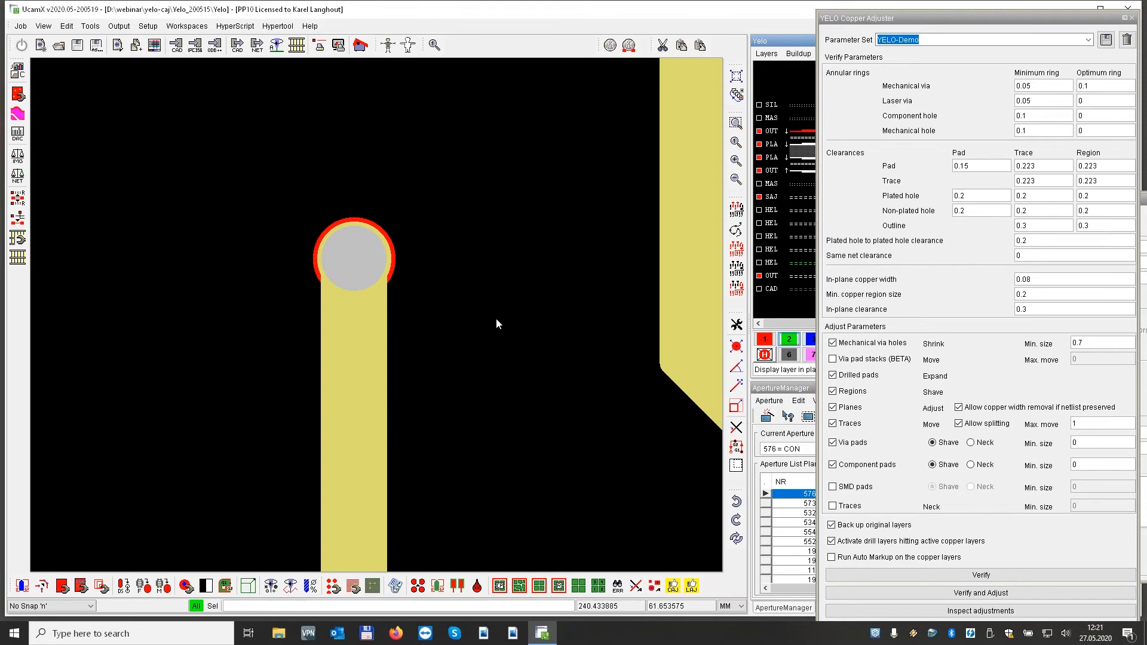
# Examine the adjusted via pads beside the rectangular copper pad against the original copper, focusing on ring expansion and pad shaving.
pyautogui.press('Home')
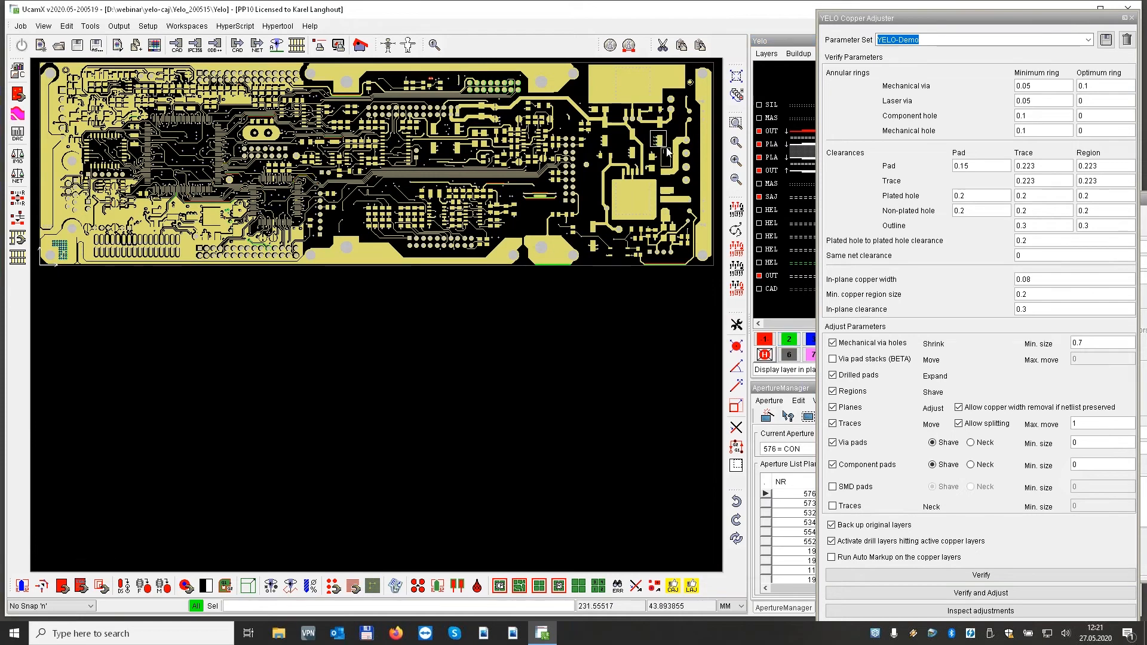
pyautogui.scroll(5, 669, 153)
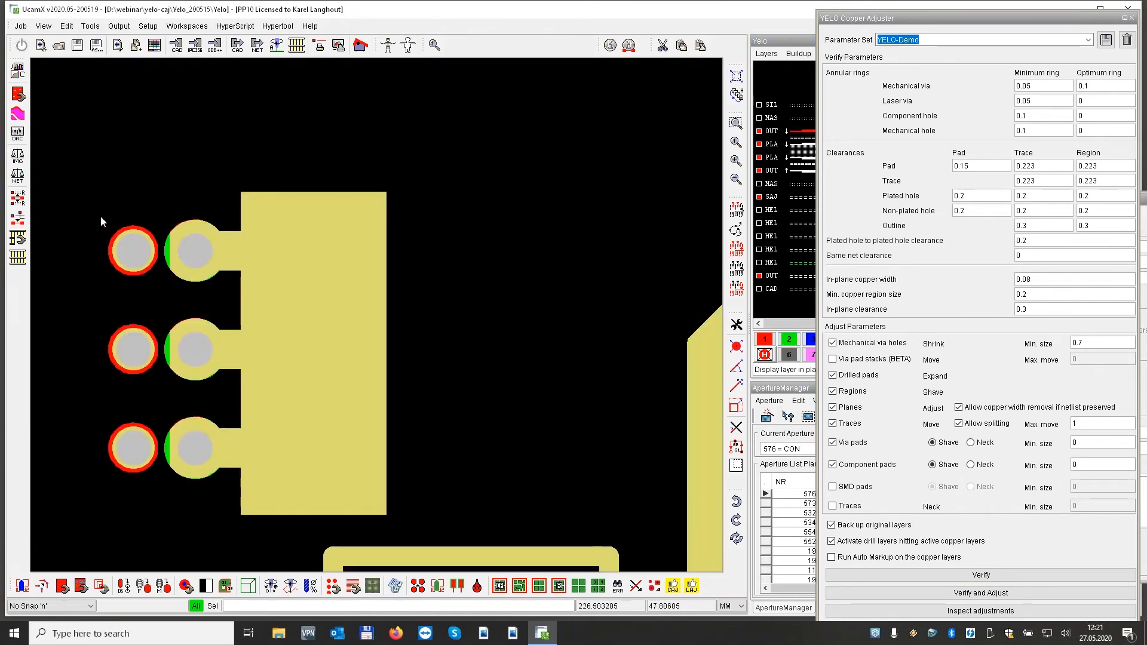
pyautogui.moveTo(85, 204); pyautogui.dragTo(265, 310)
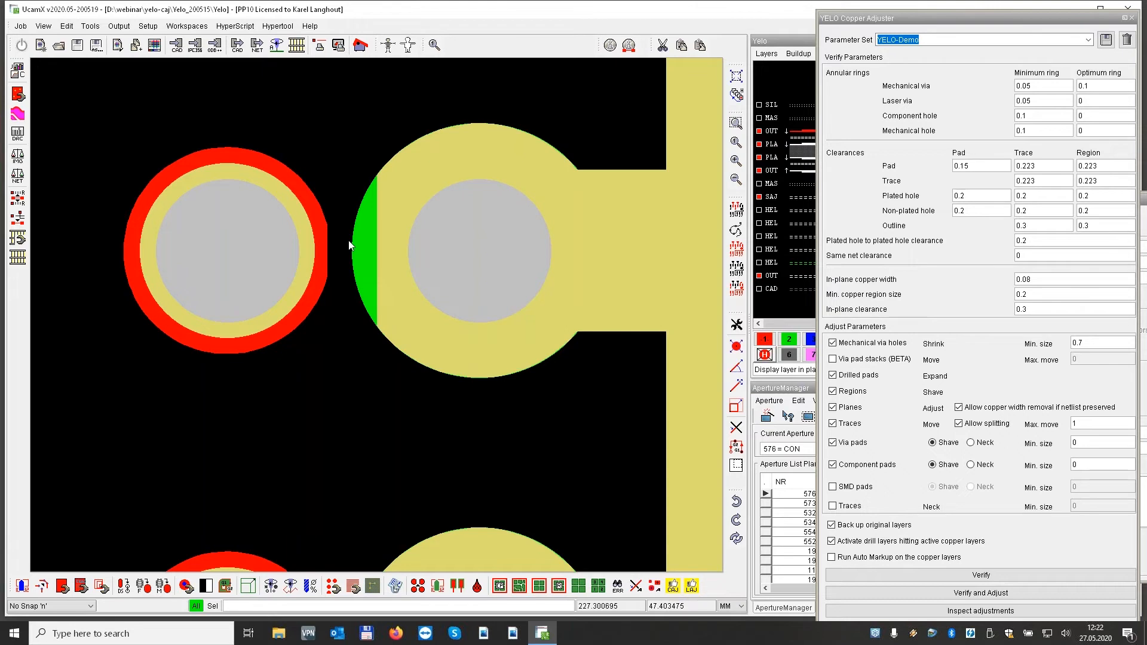
pyautogui.press('Home')
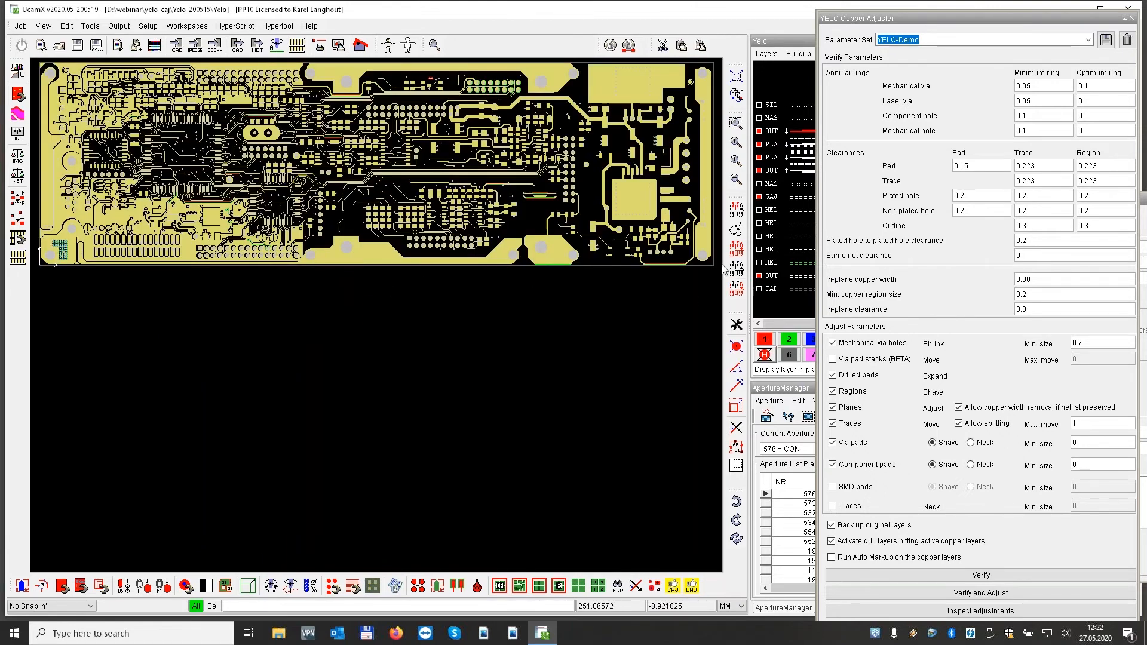
# Review the 0.3 trace and region outline clearances, and inspect the copper region along the board's lower edge.
pyautogui.doubleClick(1054, 224)
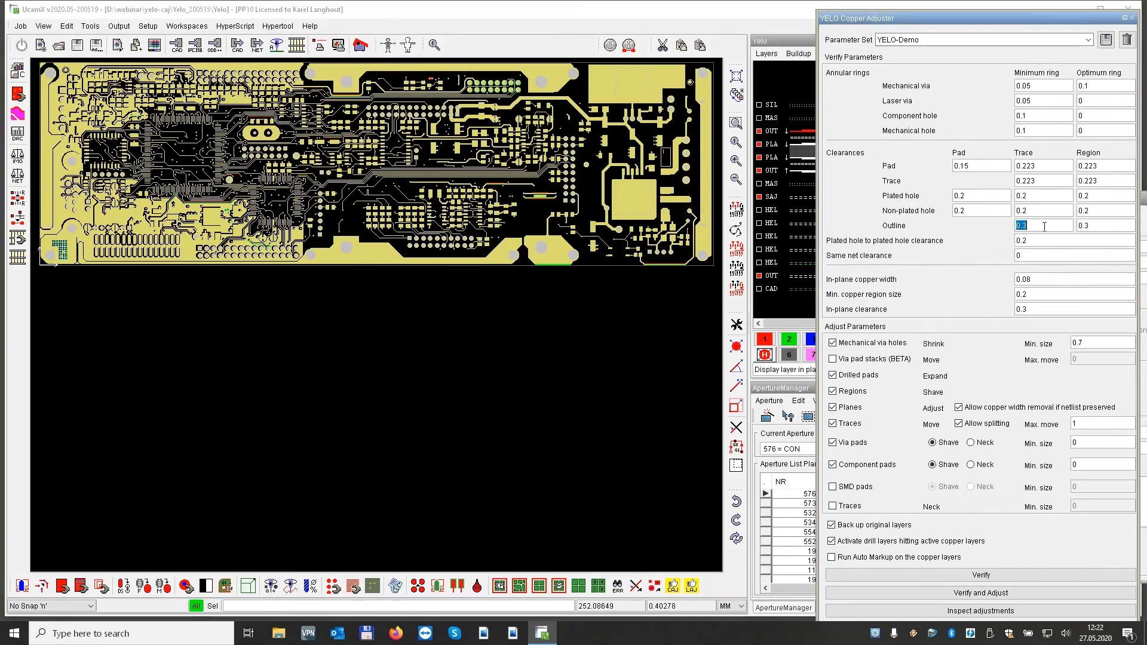
pyautogui.doubleClick(1101, 226)
pyautogui.moveTo(522, 252); pyautogui.dragTo(588, 277)
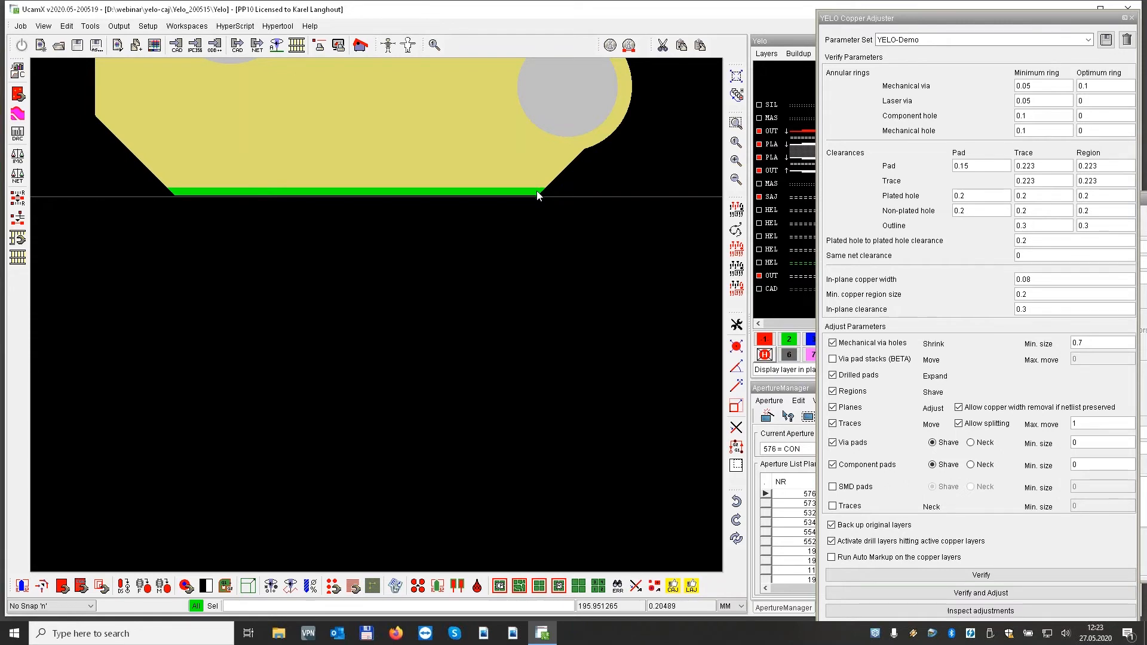
# Inspect the adjusted clearances around the trace, via pads and connector pads in the lower-left copper region.
pyautogui.press('Home')
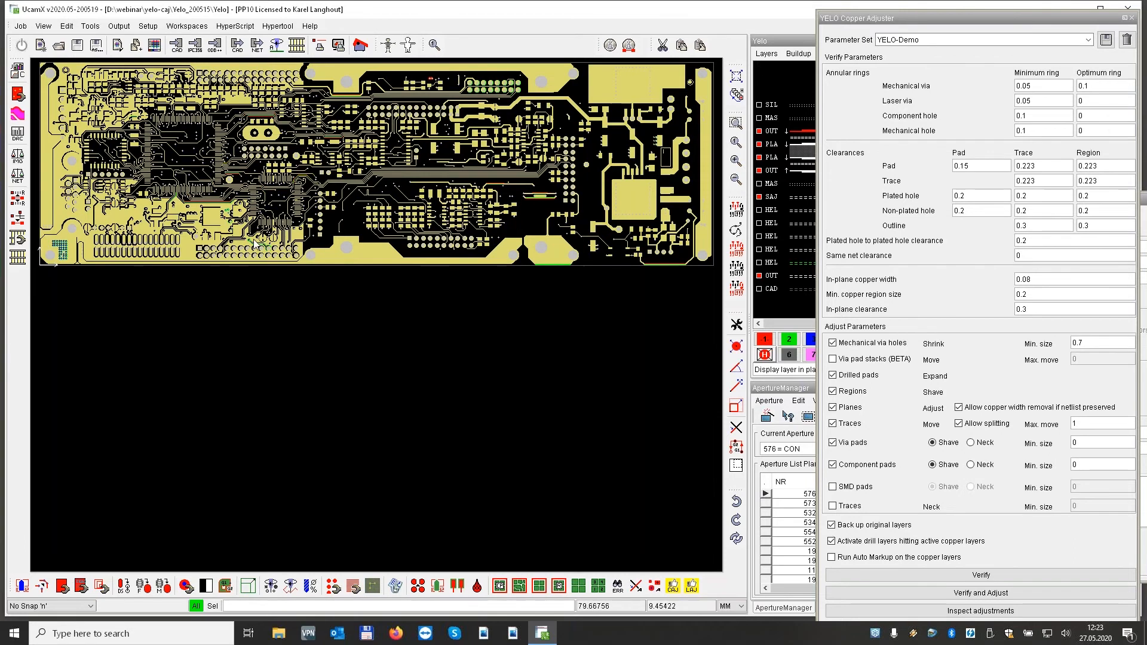
pyautogui.scroll(3, 251, 245)
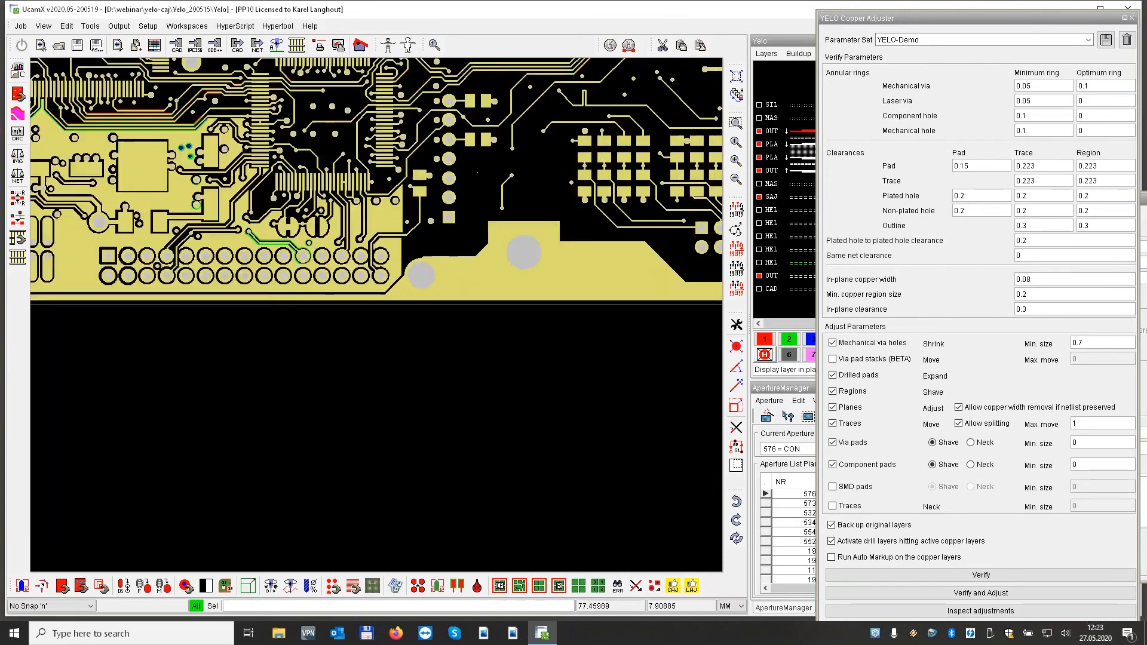
pyautogui.scroll(2, 248, 241)
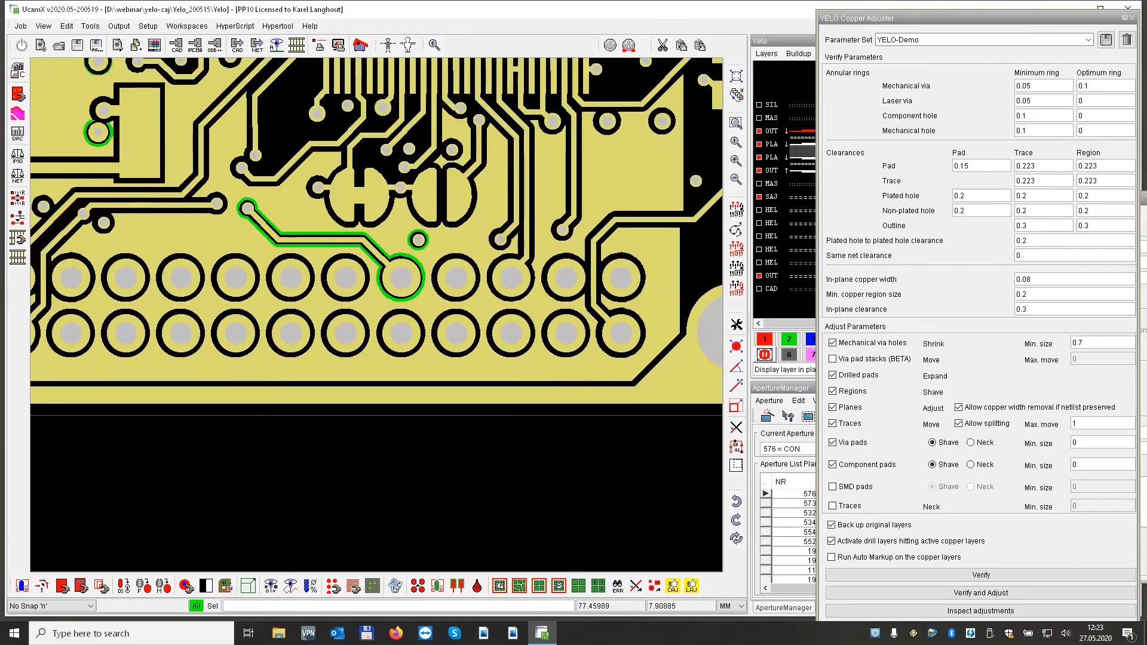
pyautogui.scroll(1, 254, 242)
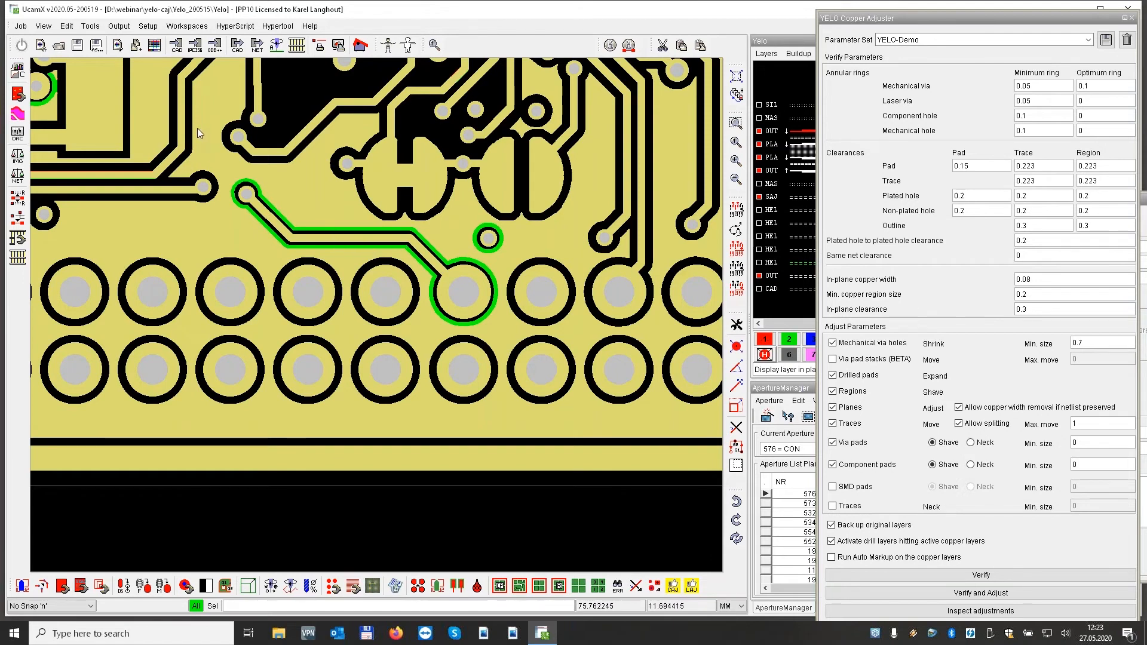
pyautogui.moveTo(215, 151); pyautogui.dragTo(295, 258, button='middle')
pyautogui.moveTo(142, 191); pyautogui.dragTo(356, 365, button='middle')
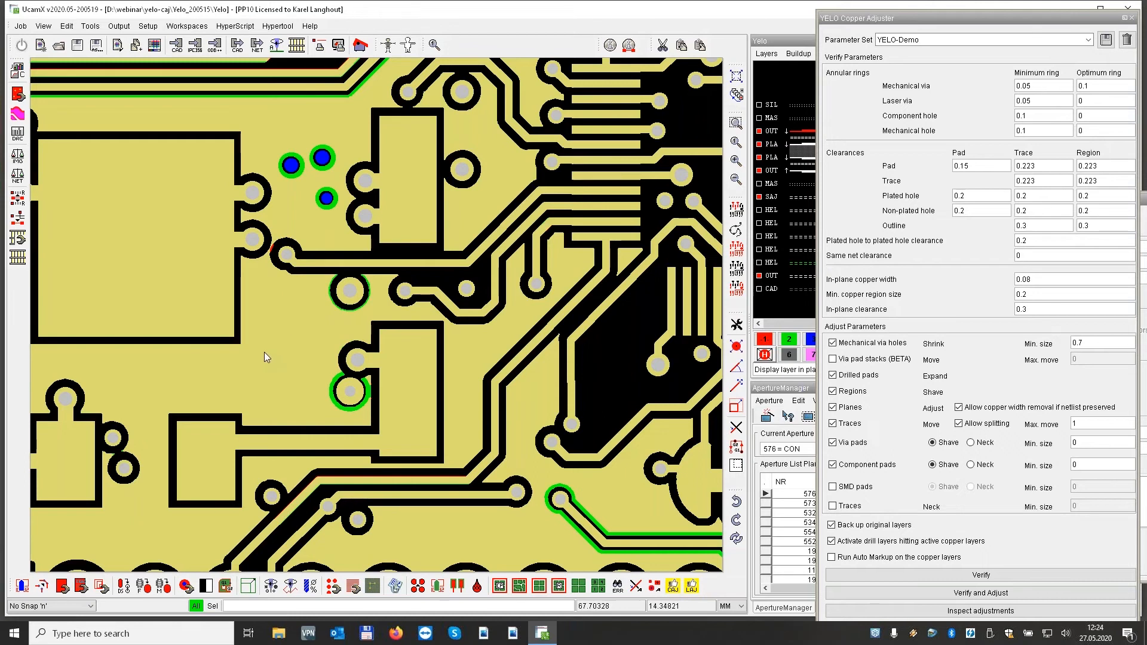
# Compare the adjusted and original copper around the dense hole array in the lower-left corner, then show the adjusted copper without the original.
pyautogui.press('Home')
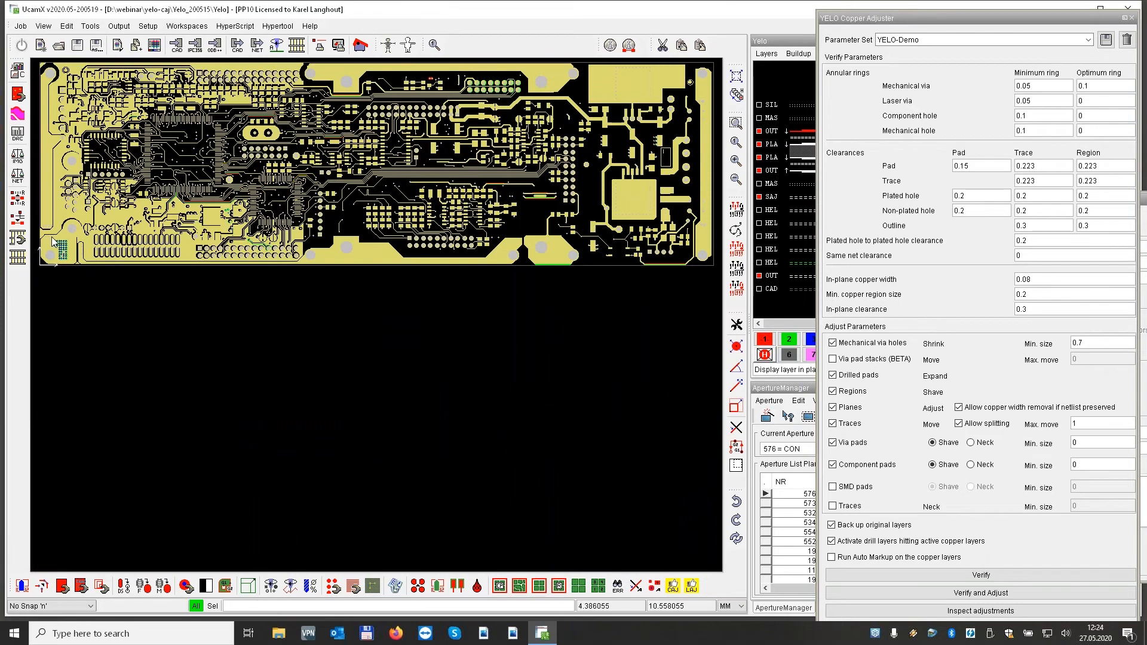
pyautogui.moveTo(52, 239); pyautogui.dragTo(76, 271)
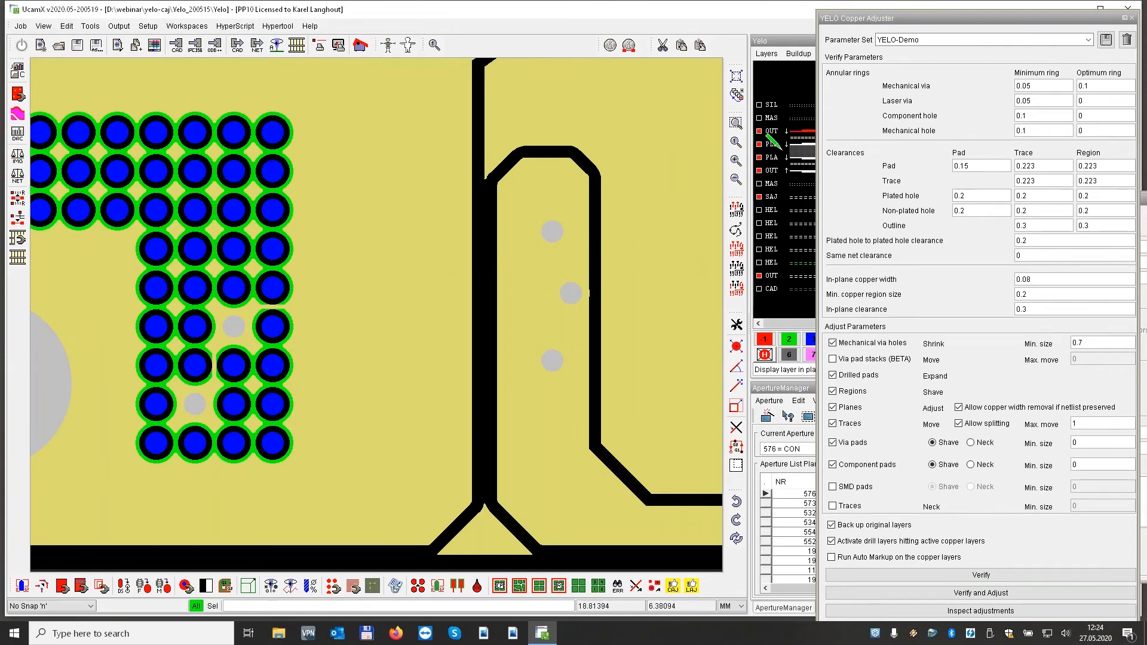
pyautogui.click(791, 130)
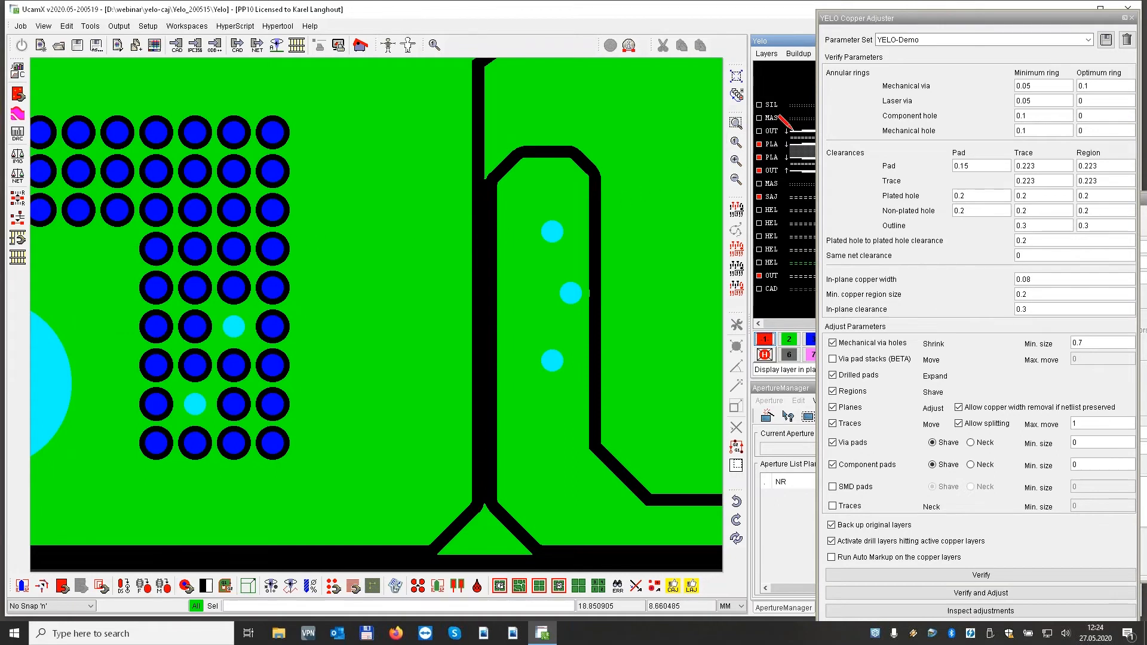
pyautogui.click(780, 118)
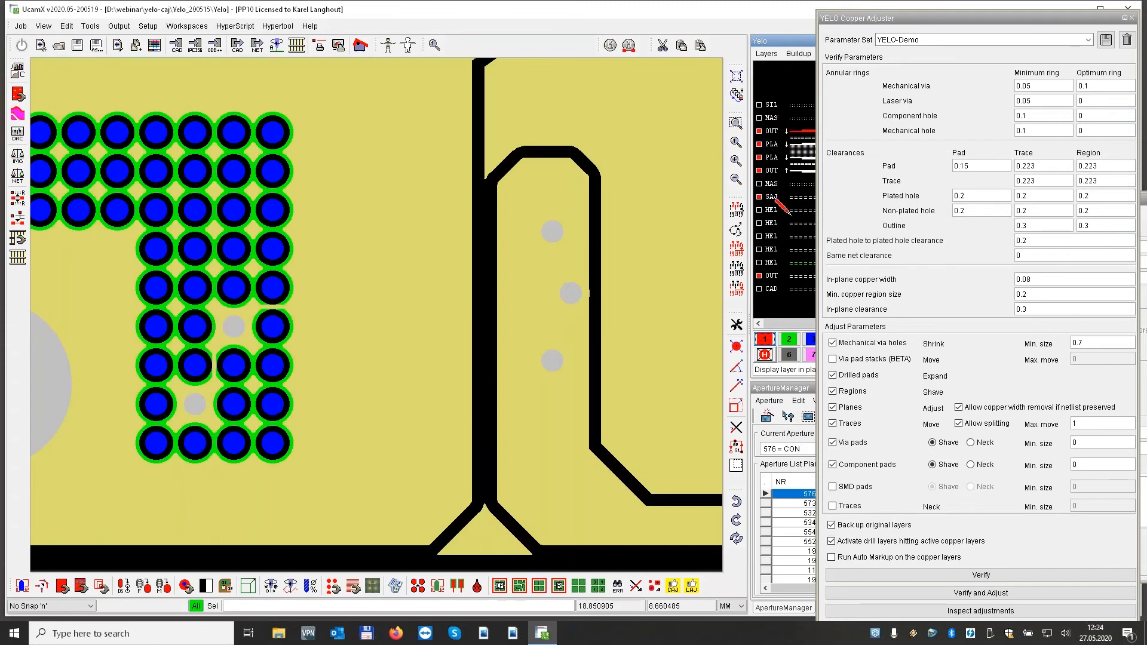
pyautogui.click(779, 250)
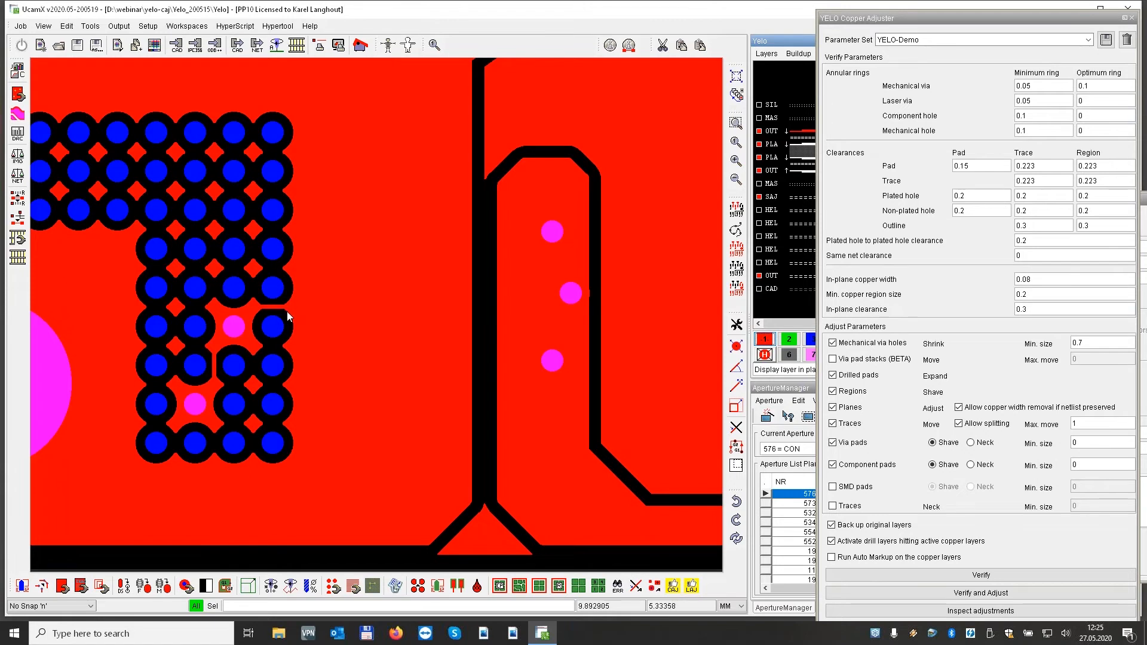
# Overlay the original copper on the parallel traces above the large rectangular pad to compare the trace positions.
pyautogui.press('Home')
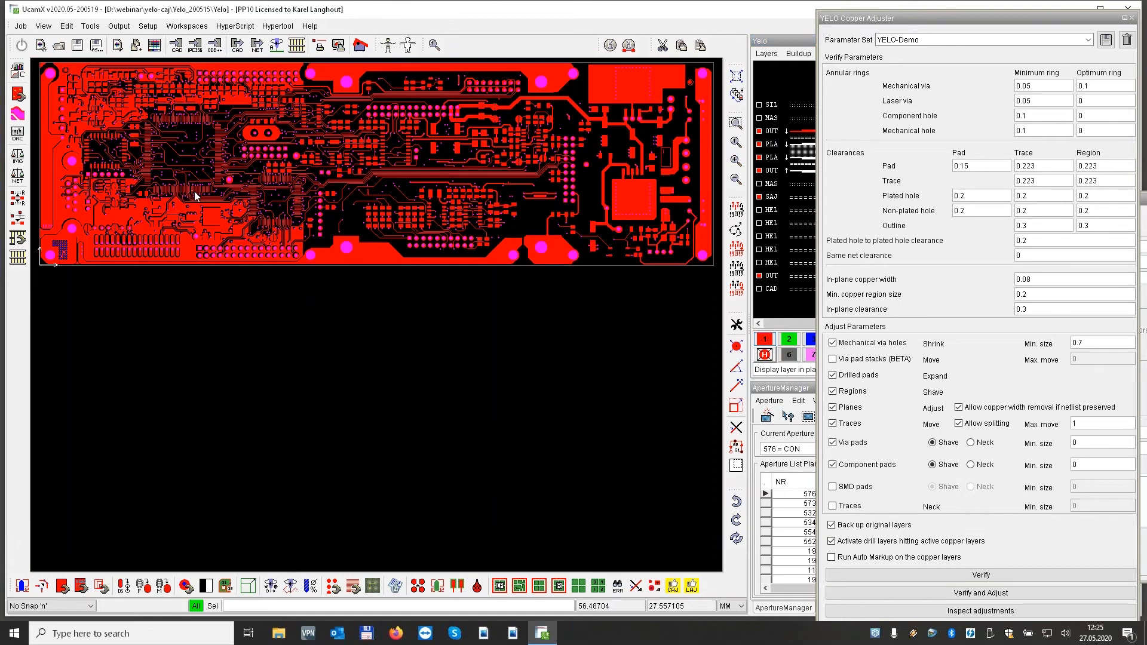
pyautogui.scroll(3, 231, 206)
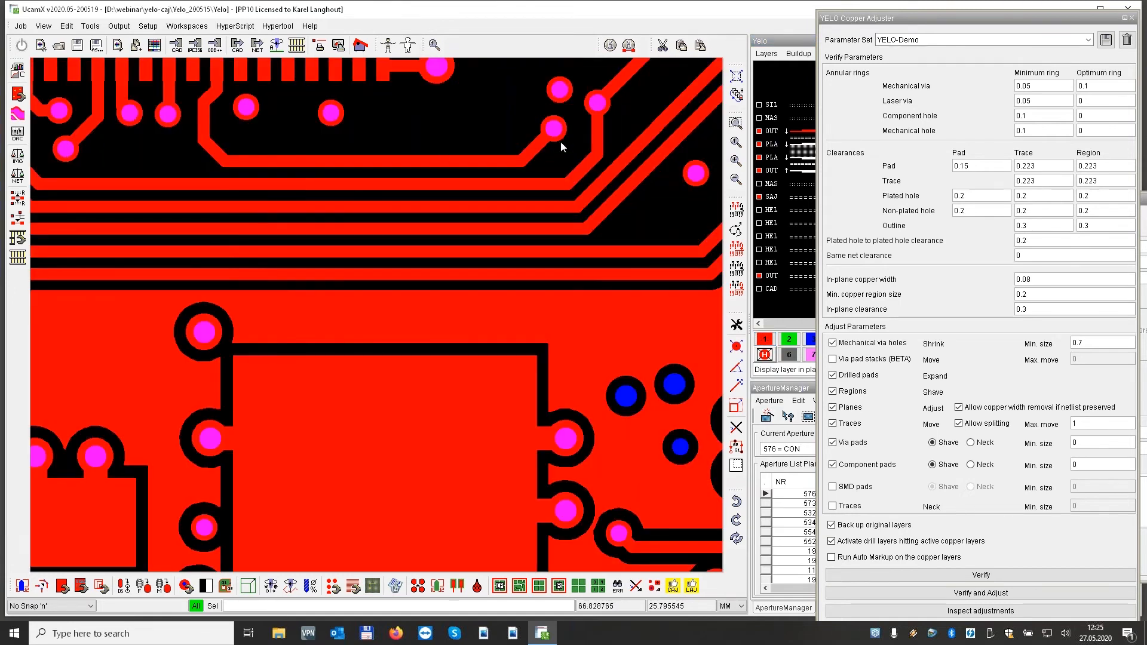
pyautogui.click(795, 262)
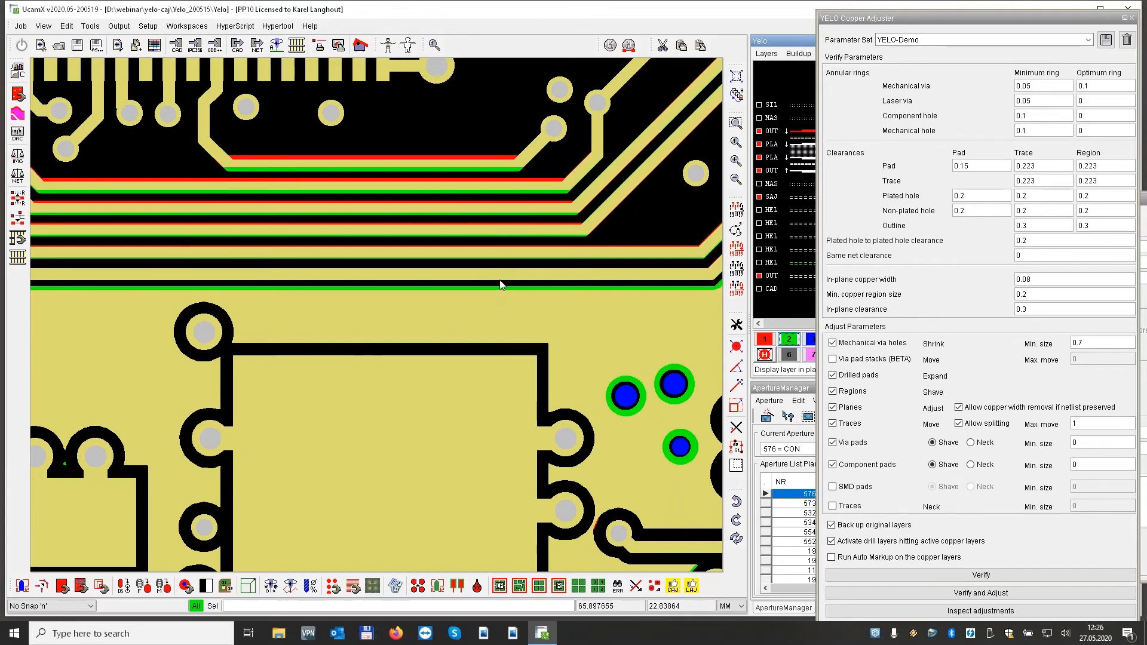
# Examine the trace beside the SMD pads above the lower connector rows, and hide the original copper to view its adjusted path.
pyautogui.press('Home')
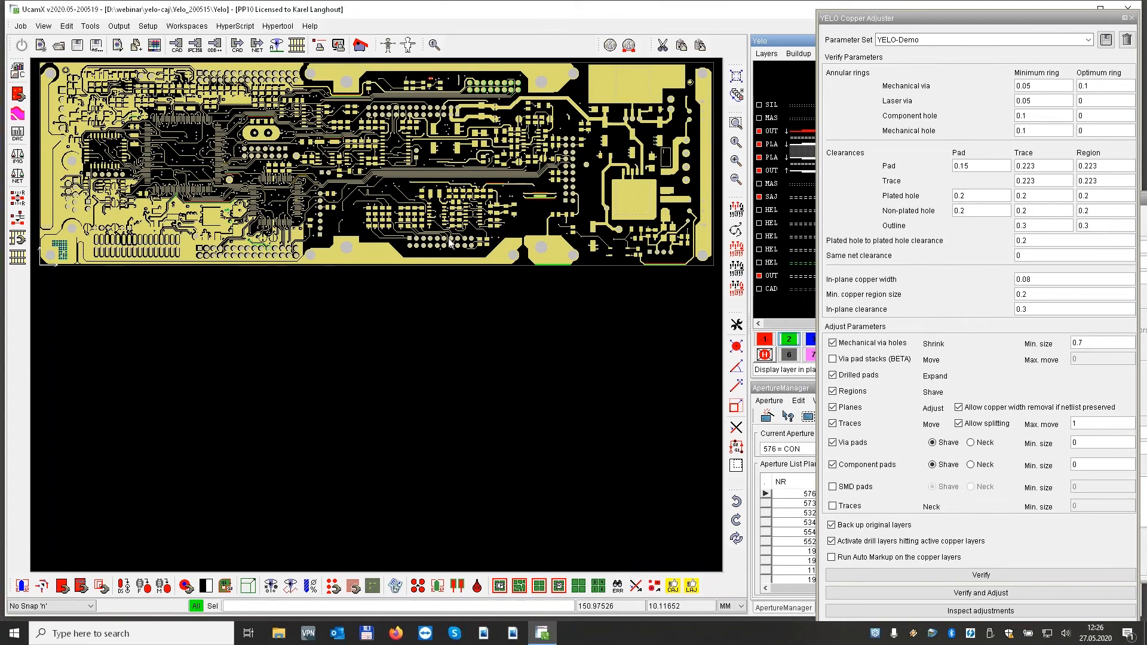
pyautogui.moveTo(448, 239); pyautogui.dragTo(462, 256)
pyautogui.scroll(-5, 447, 261)
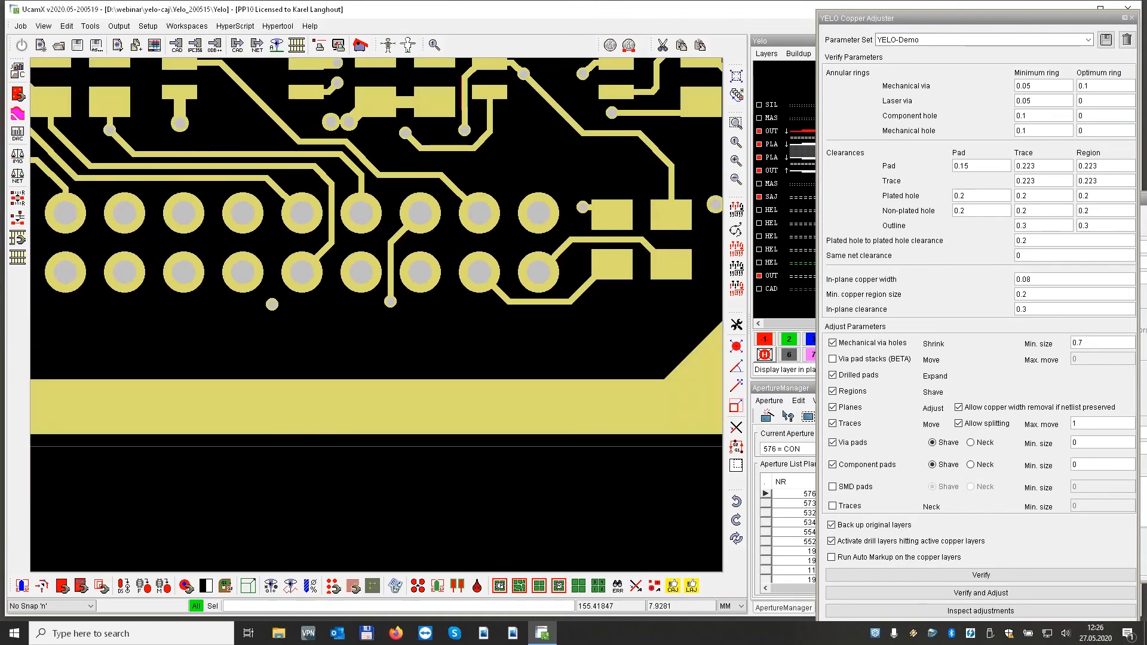
pyautogui.scroll(-1, 459, 266)
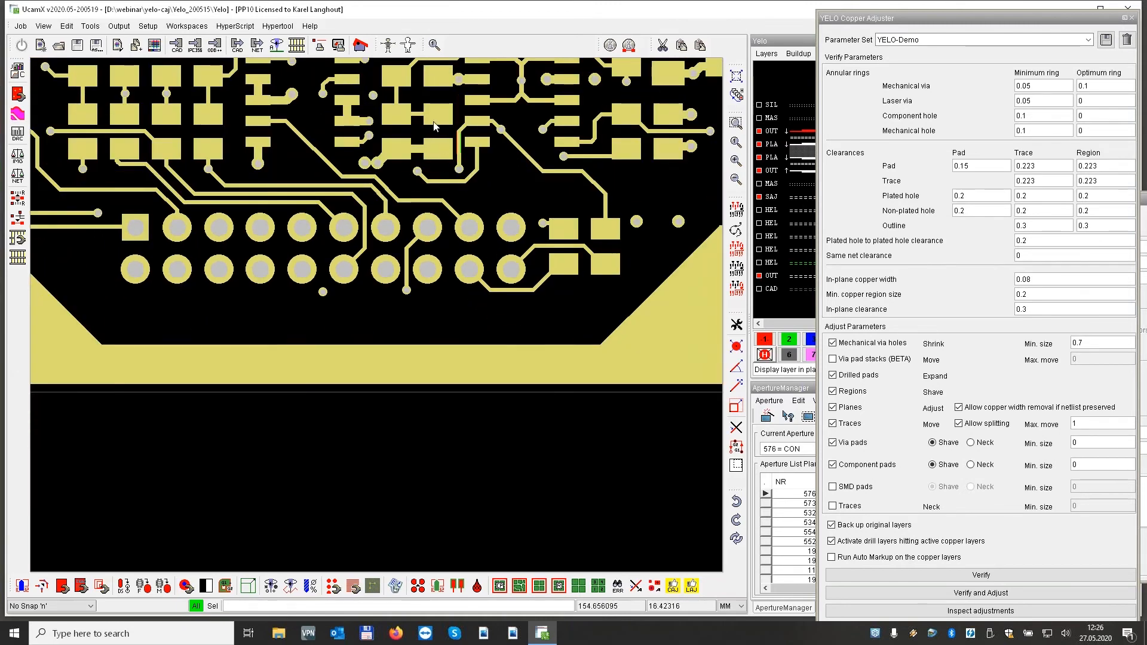
pyautogui.moveTo(439, 115); pyautogui.dragTo(488, 170)
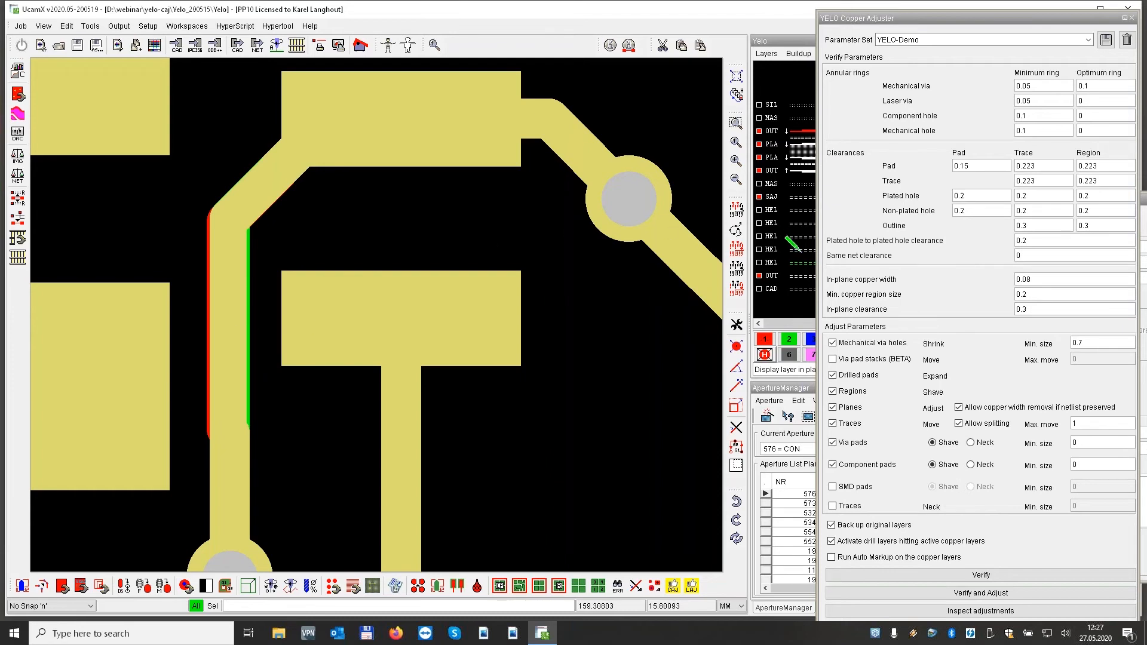
pyautogui.click(765, 338)
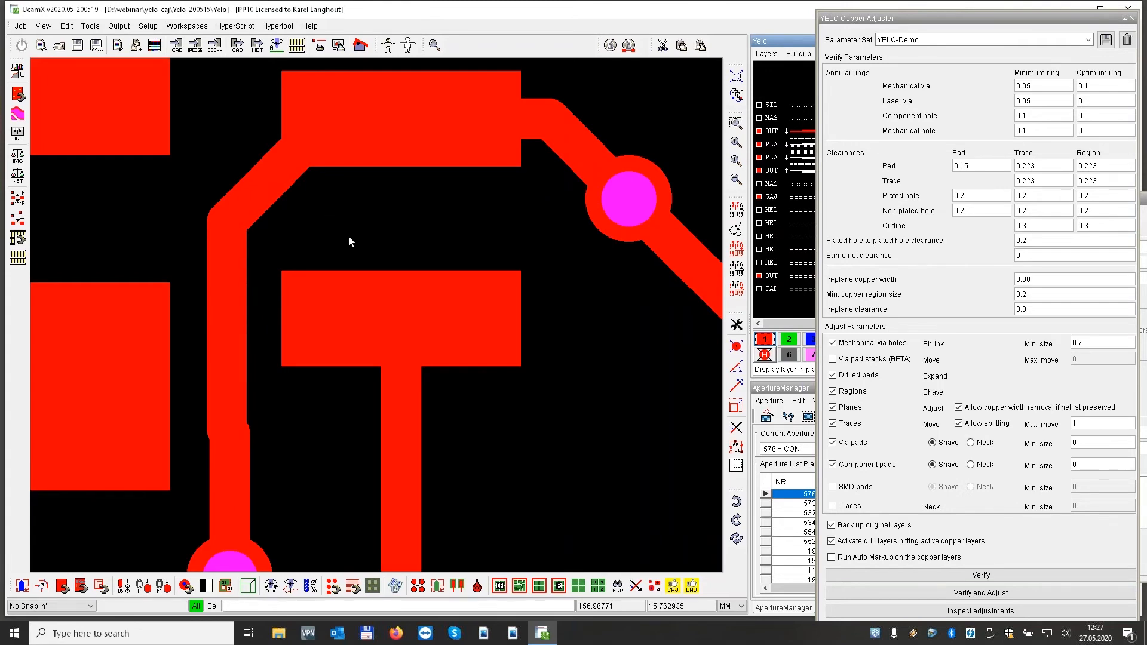
# Examine the split trace between the two round pads near the board's centre, overlaying the original copper in plane 2.
pyautogui.press('Home')
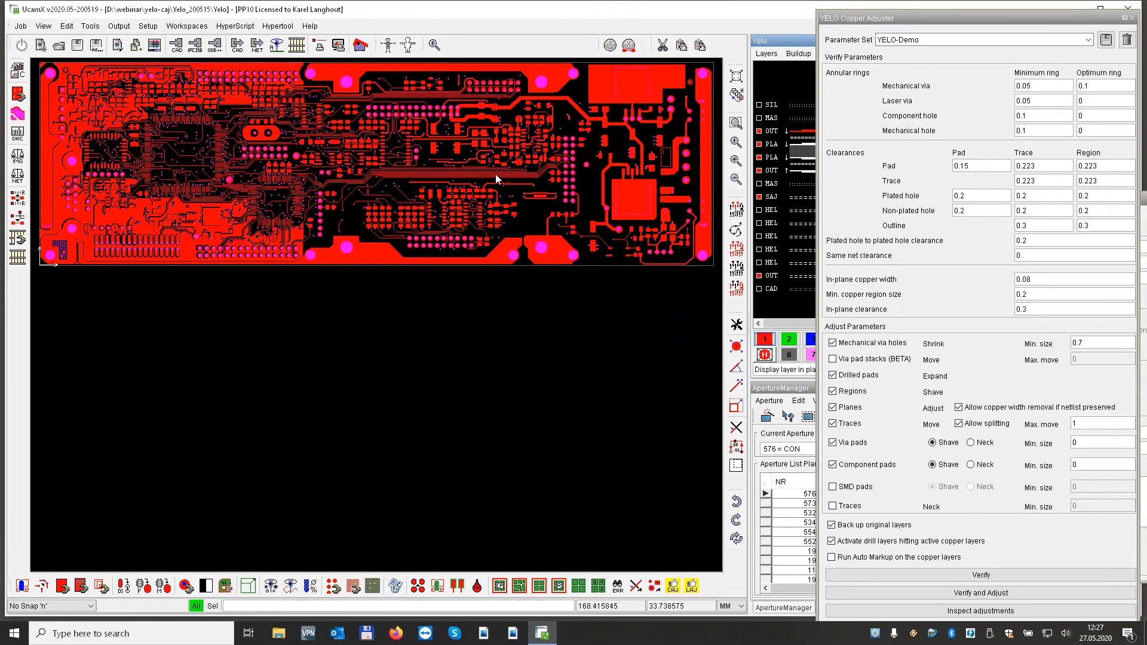
pyautogui.moveTo(496, 174); pyautogui.dragTo(519, 195)
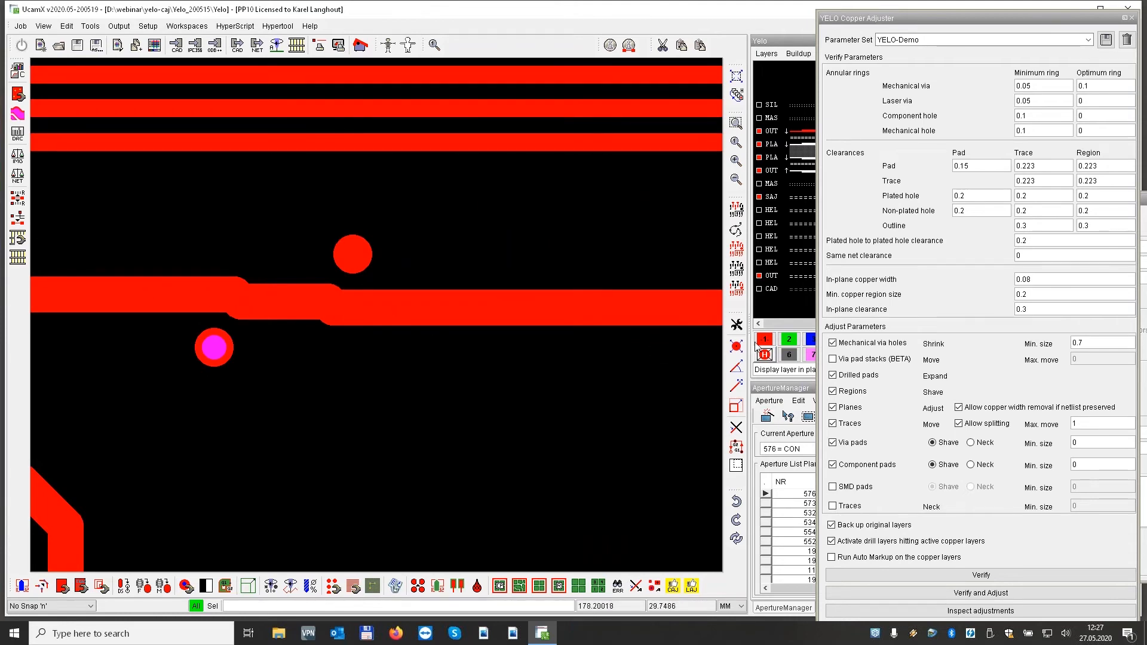
pyautogui.click(788, 339)
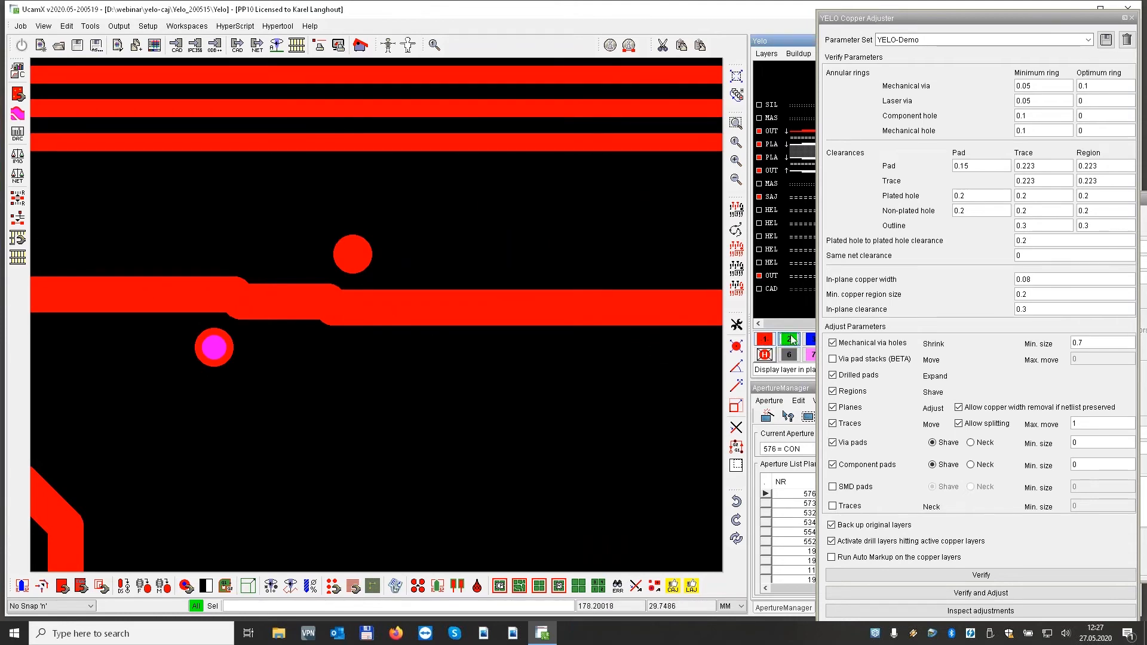
pyautogui.click(782, 252)
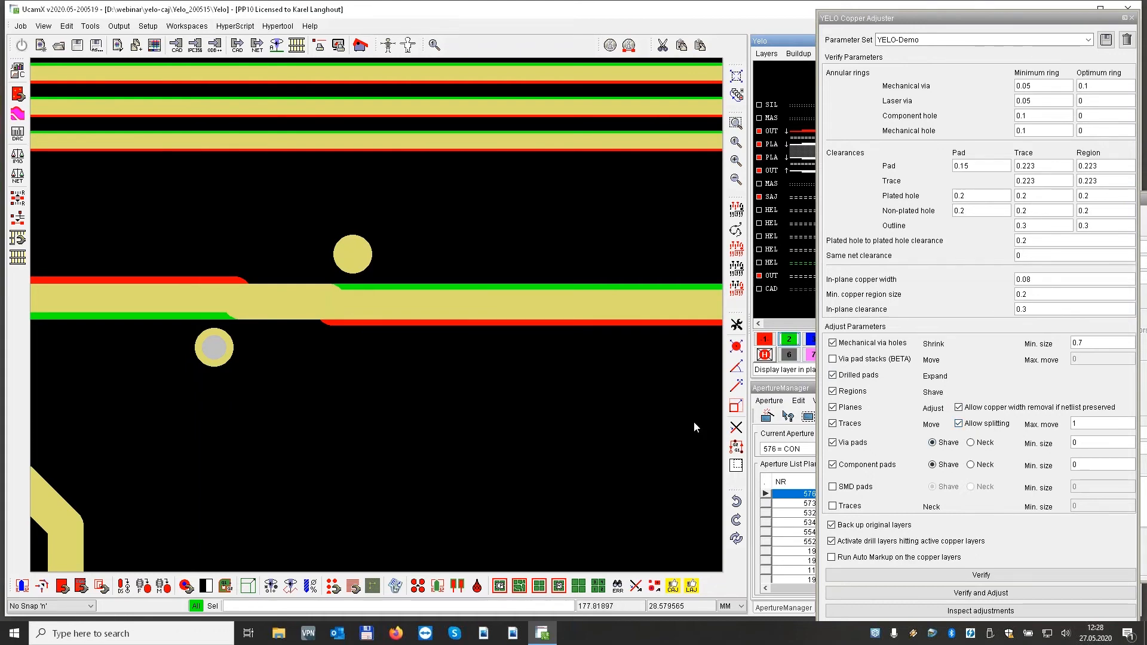
# Compare the moved trace along the lower-right board edge and the shaved pair of round pads near the upper edge with the original copper.
pyautogui.press('Home')
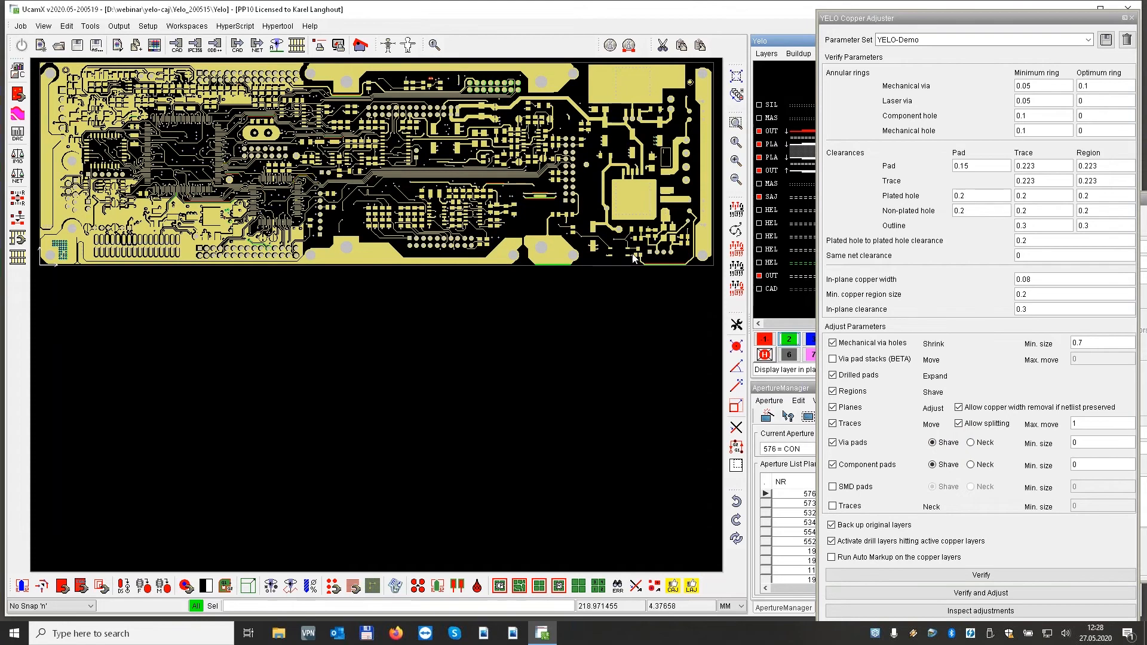
pyautogui.moveTo(632, 253); pyautogui.dragTo(696, 276)
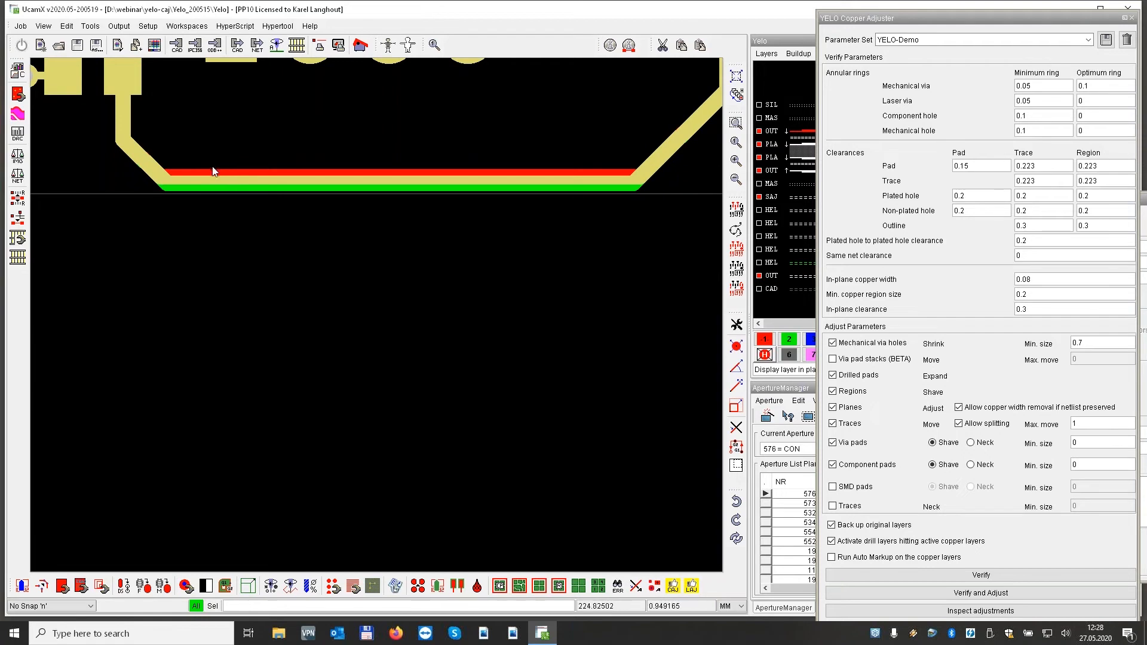
pyautogui.press('Home')
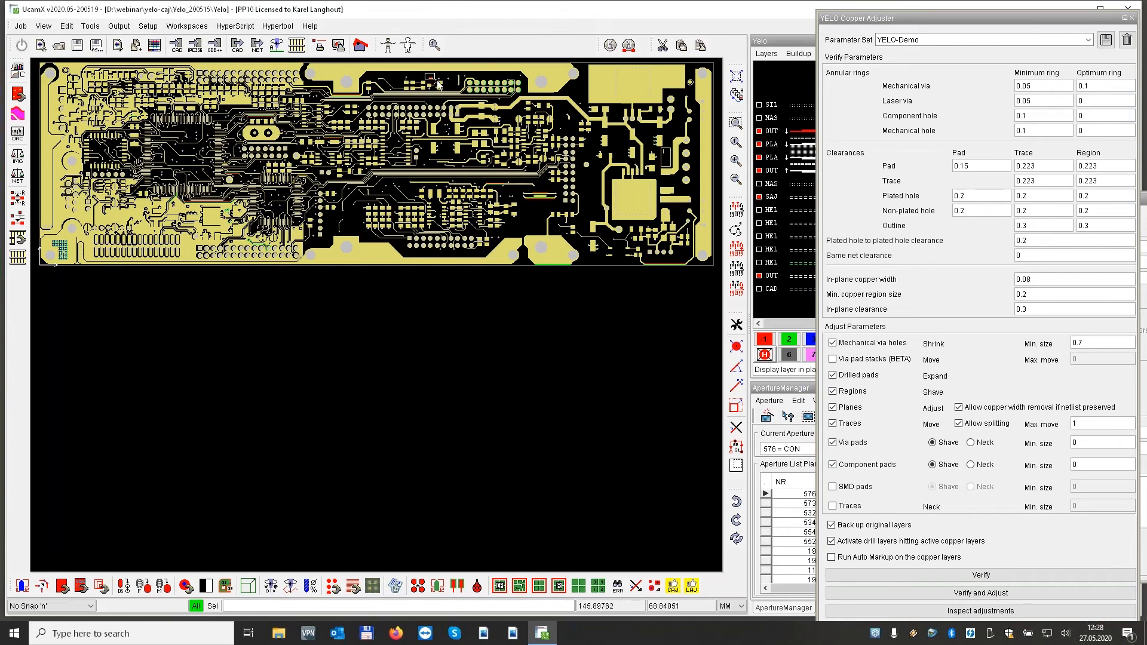
pyautogui.moveTo(439, 81); pyautogui.dragTo(435, 84)
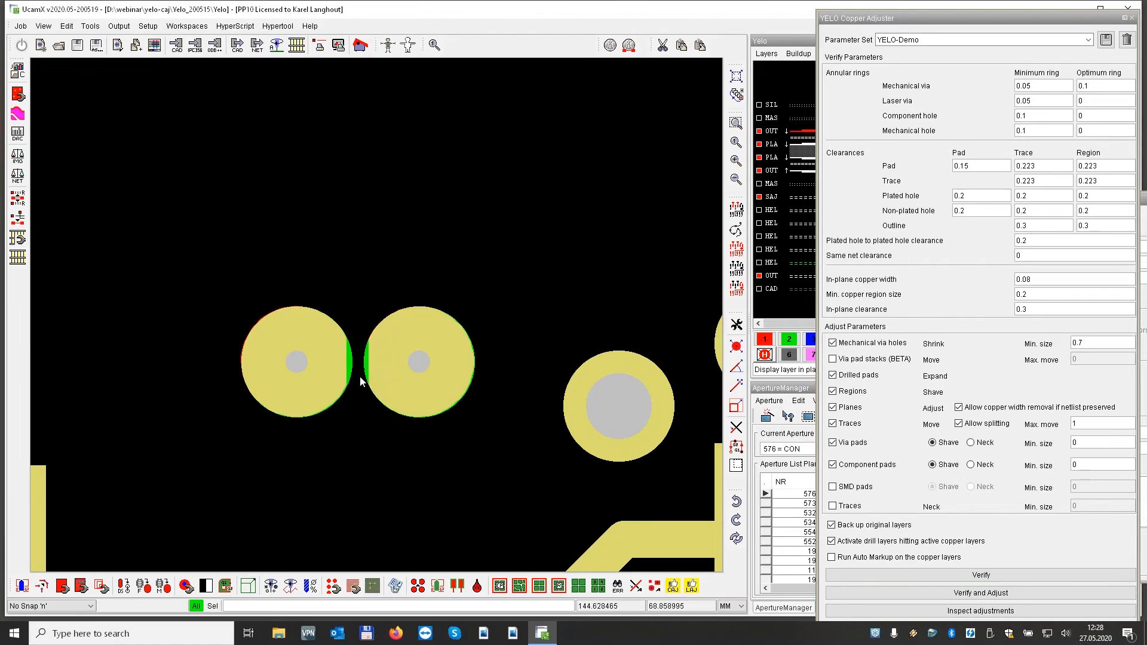
# Compare the traces below the upper connector's pad rows with the original copper, and hide the original to view the adjusted paths.
pyautogui.press('Home')
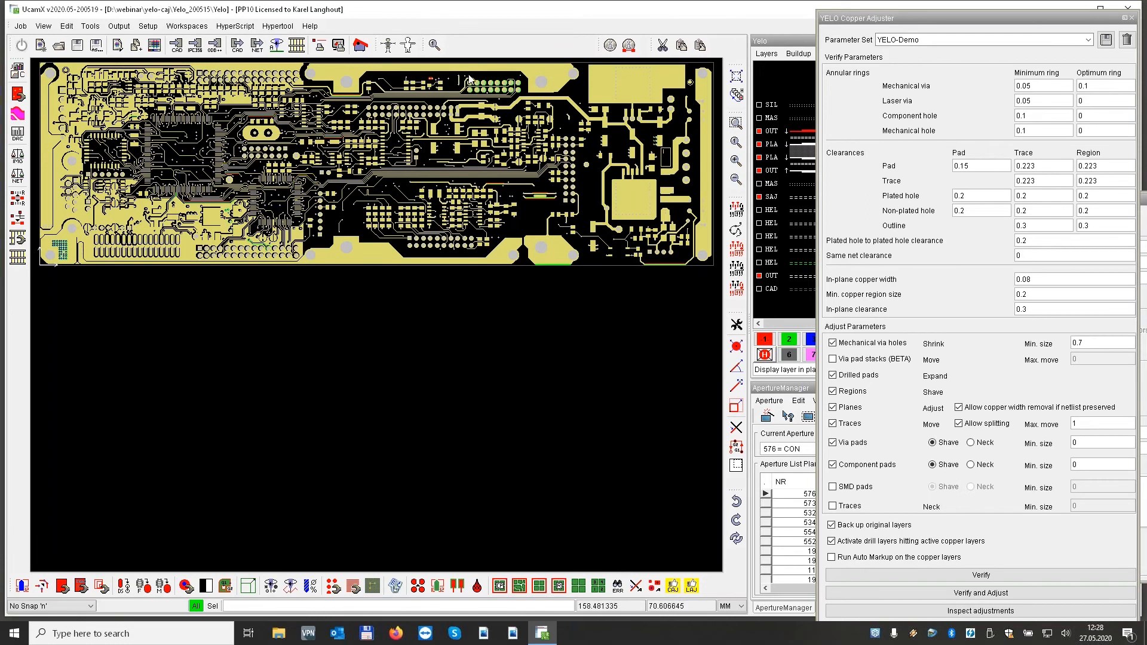
pyautogui.moveTo(471, 78); pyautogui.dragTo(515, 99)
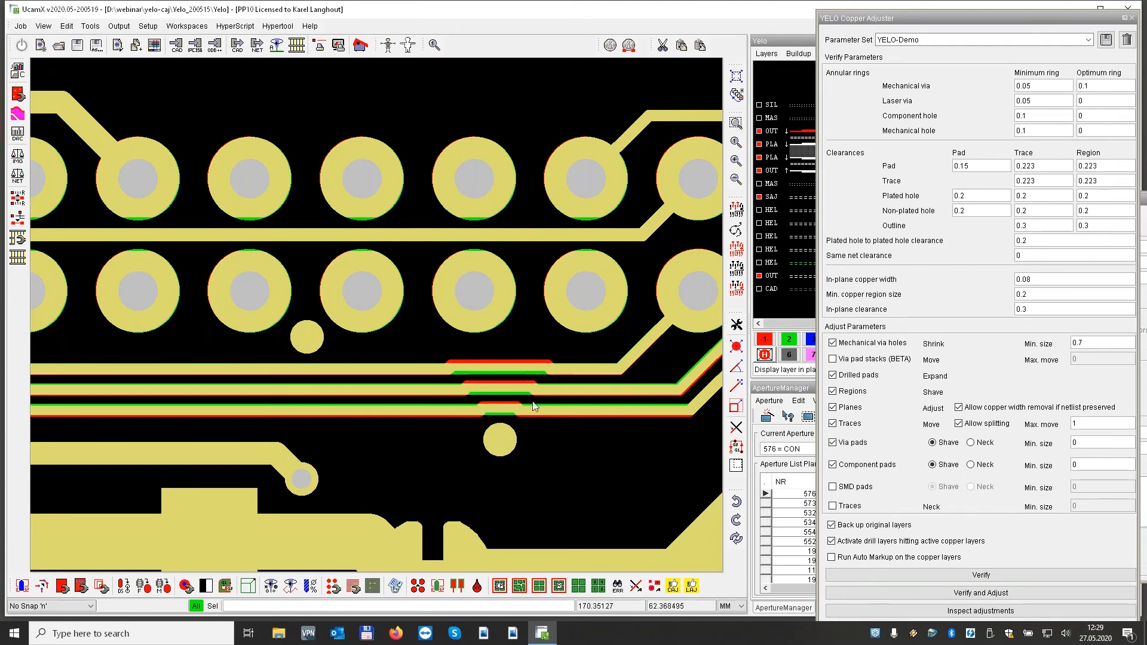
pyautogui.click(784, 248)
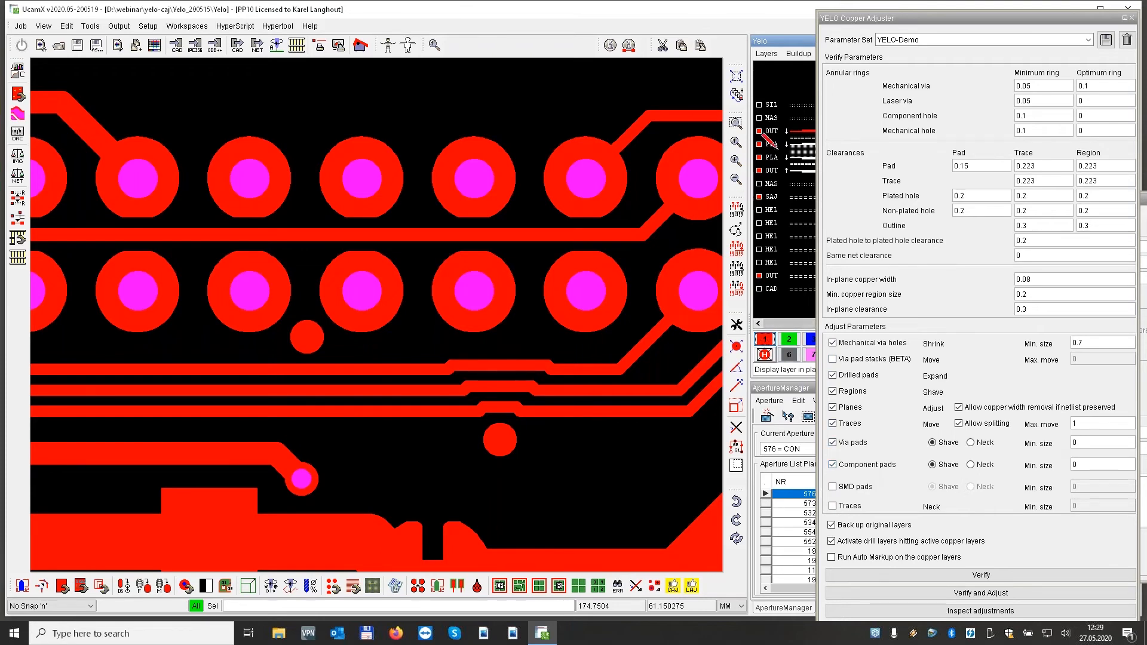
# Display the upper plane layer and compare a cluster of three via clearances with the original copper overlaid in plane 2.
pyautogui.click(793, 132)
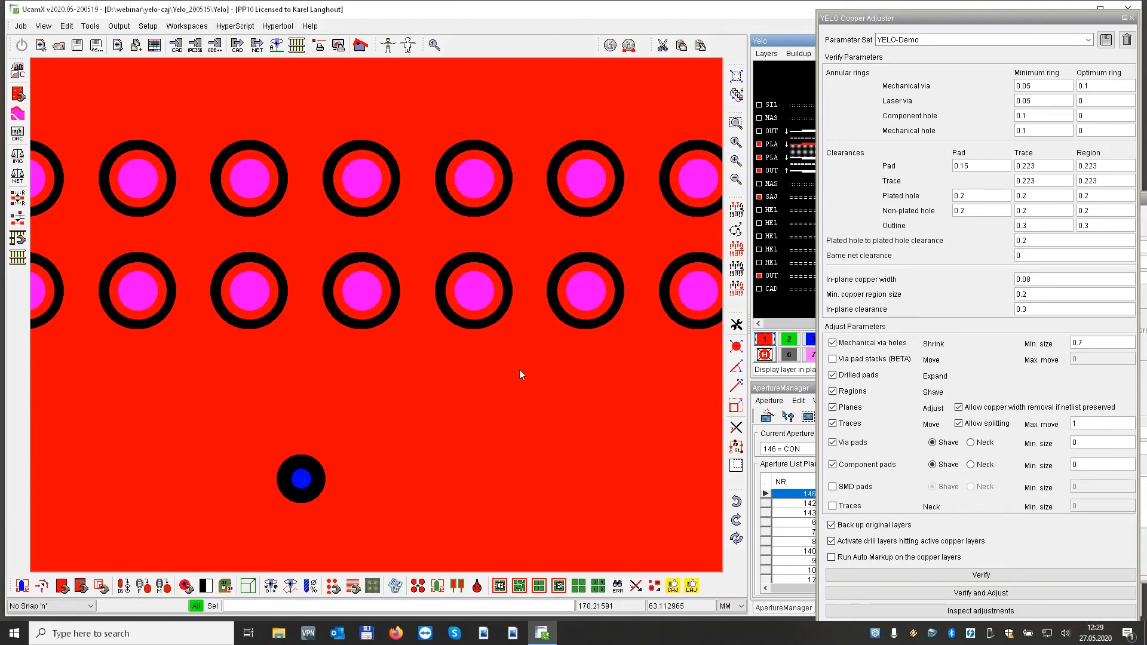
pyautogui.press('Home')
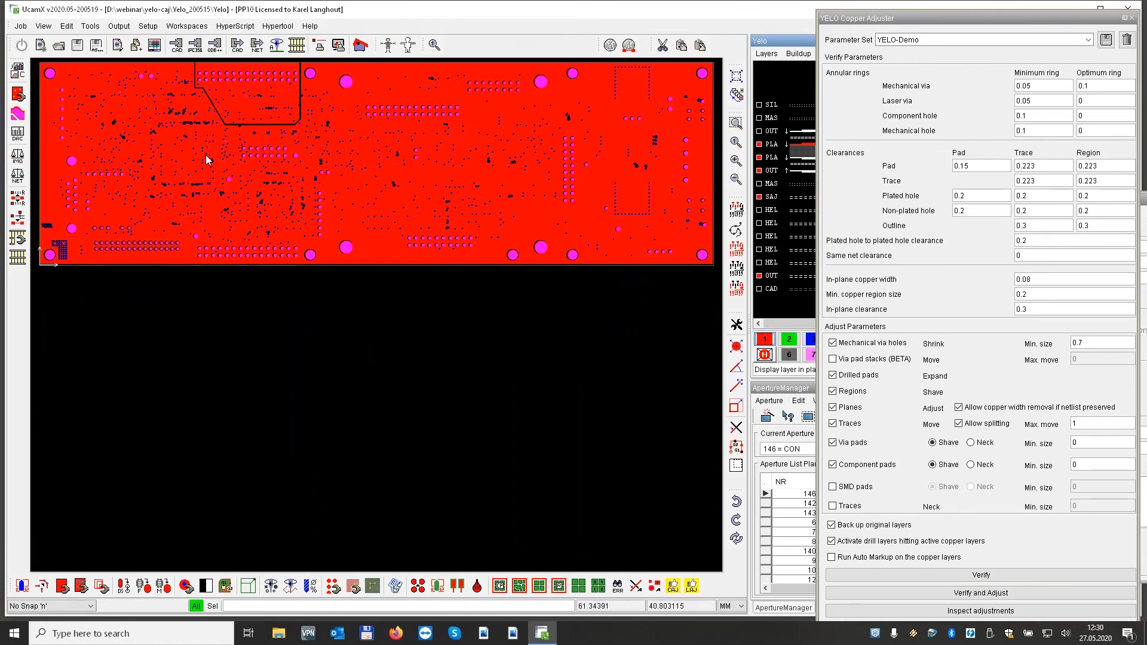
pyautogui.moveTo(206, 156); pyautogui.dragTo(216, 166, button='middle')
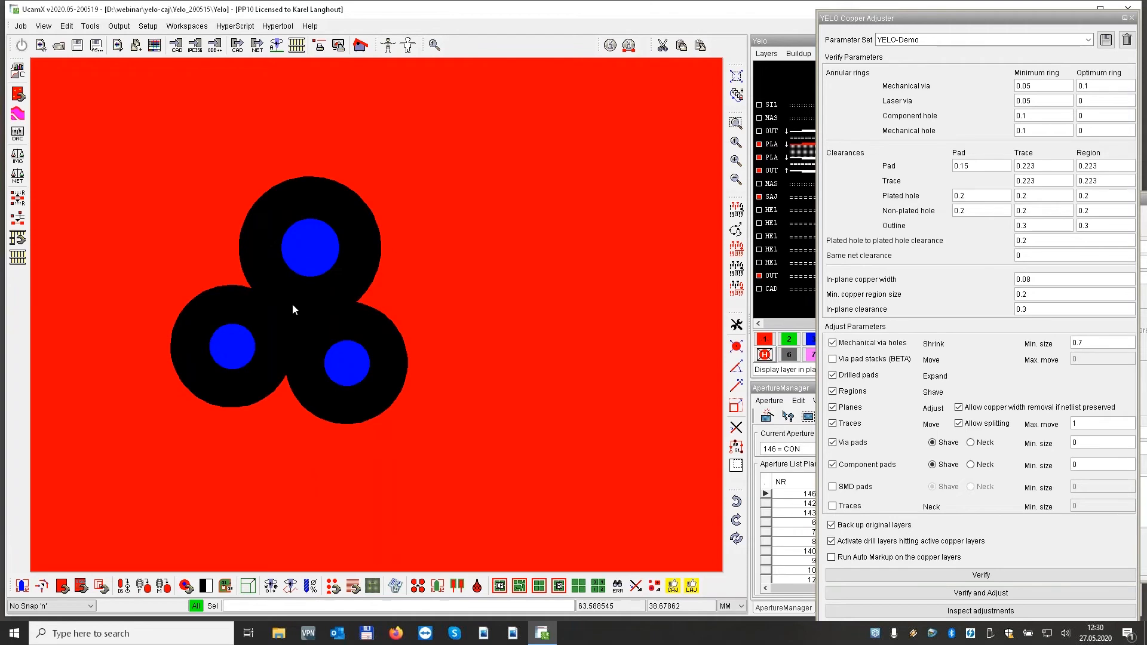
pyautogui.click(789, 338)
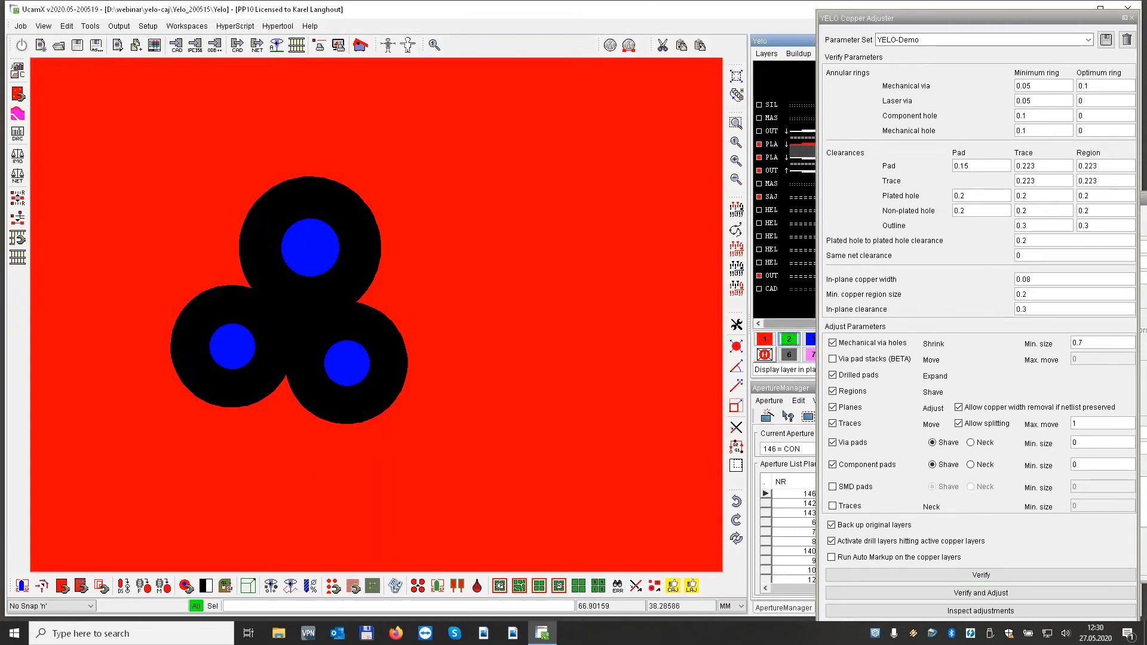
pyautogui.click(794, 250)
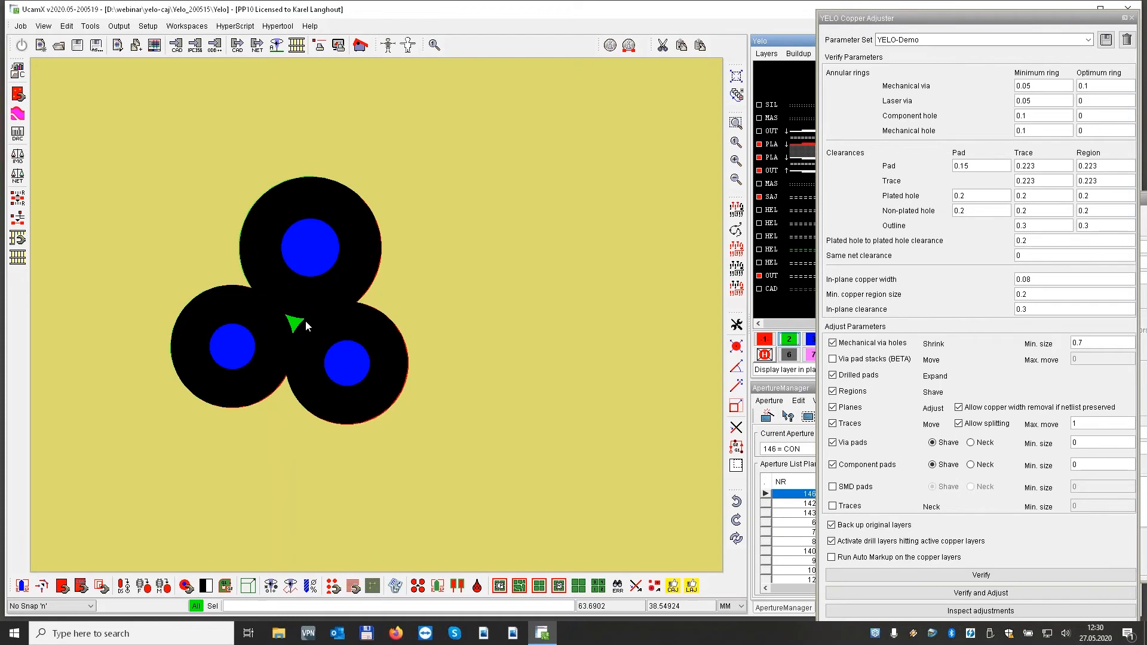
# Compare the row of five overlapping via clearances with the original plane copper, and hide the original to view the rounded tip.
pyautogui.scroll(-6, 306, 323)
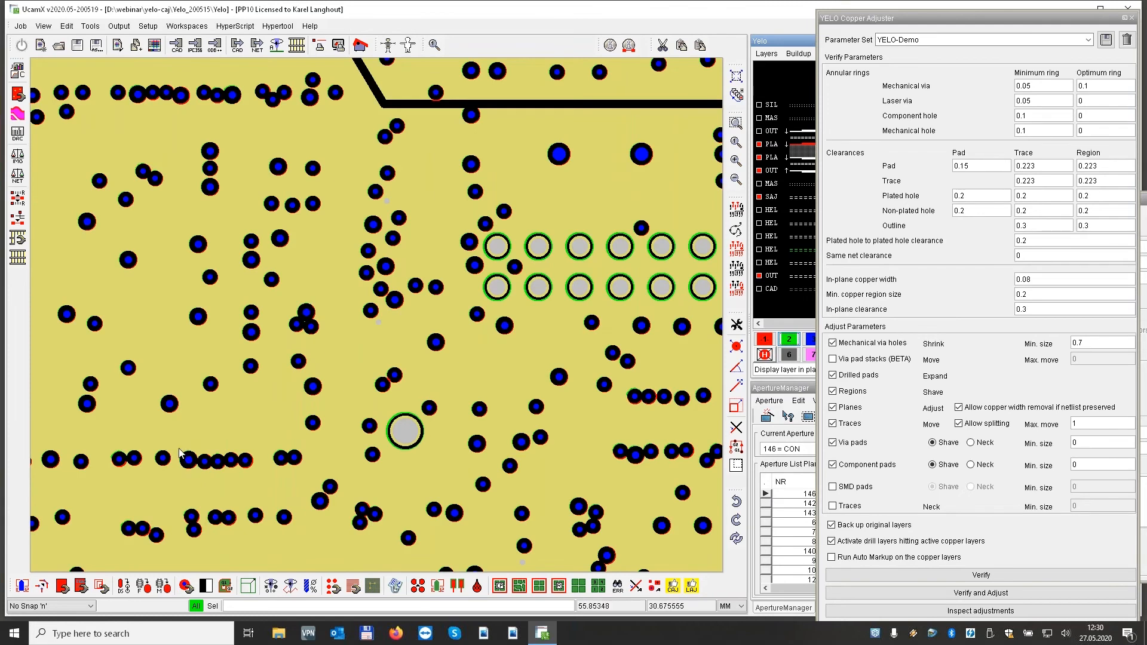
pyautogui.moveTo(178, 447); pyautogui.dragTo(260, 478)
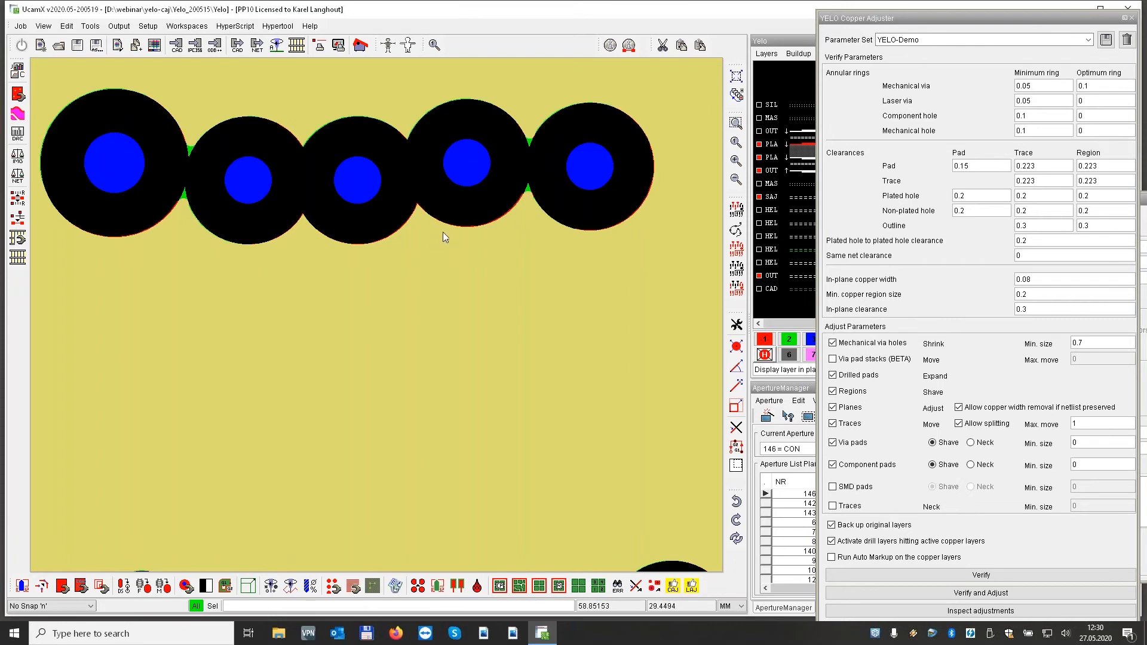
pyautogui.scroll(1, 531, 186)
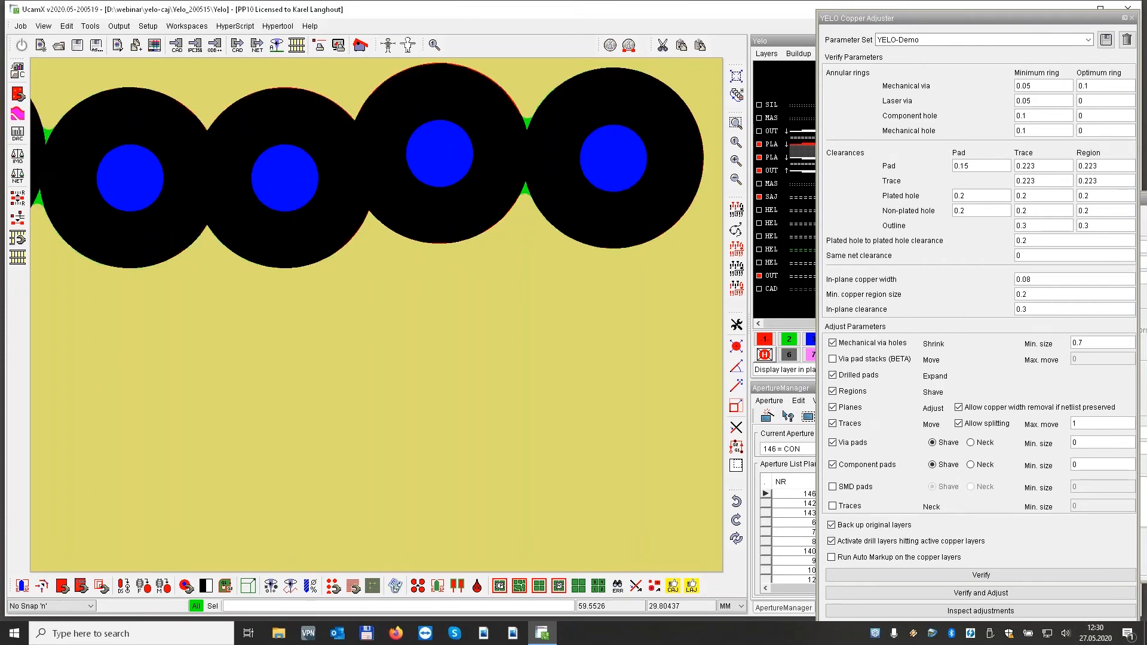
pyautogui.scroll(2, 535, 187)
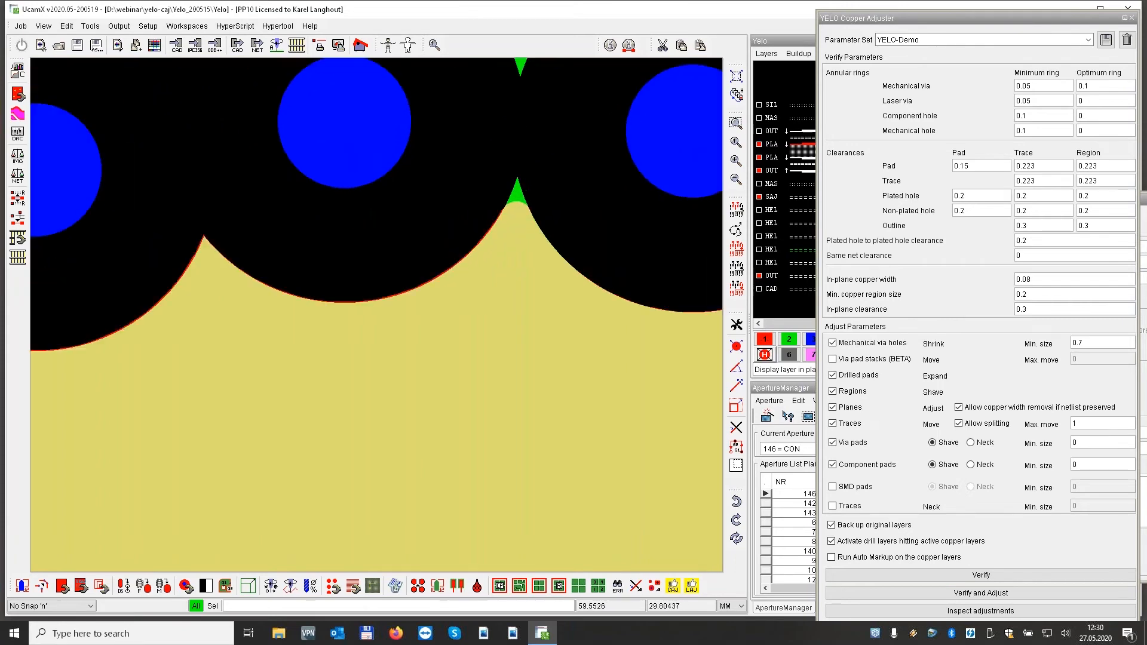
pyautogui.click(795, 249)
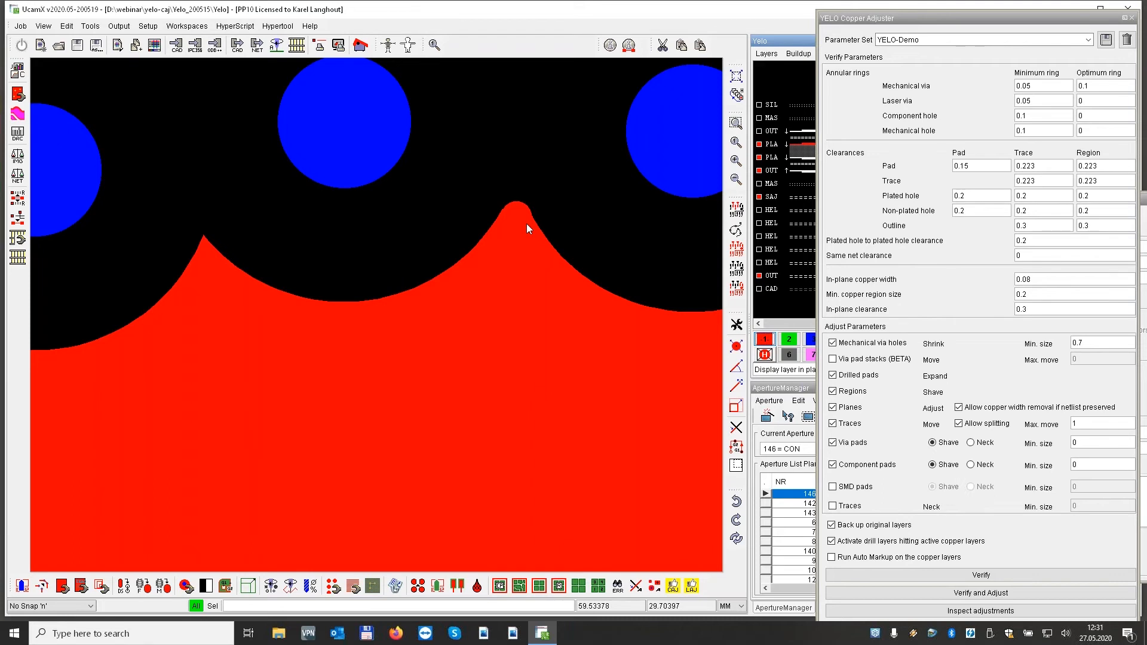
# Display the upper outer layer, undock the Aperture Manager and view its PAJ adjustment apertures with the name column widened.
pyautogui.press('Home')
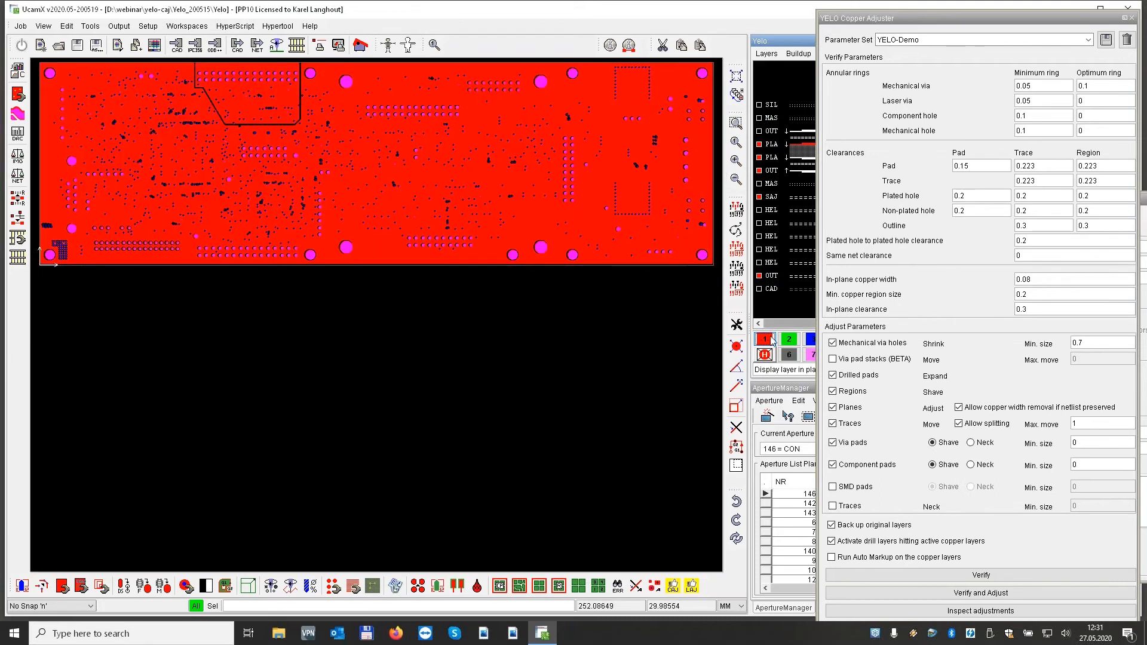
pyautogui.click(800, 131)
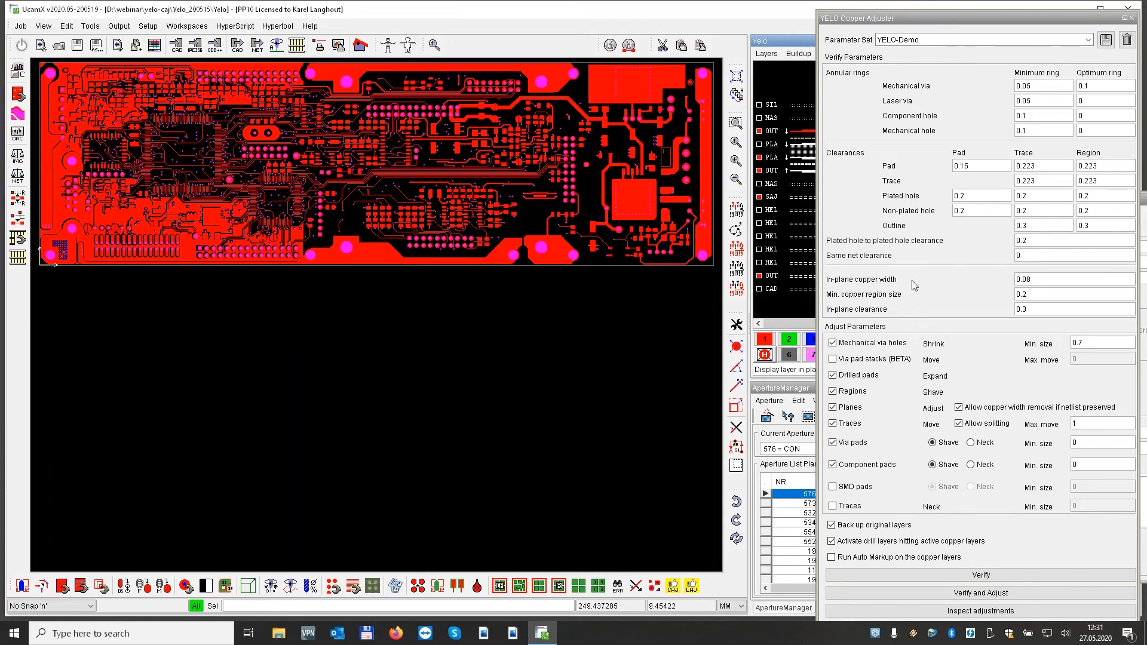
pyautogui.doubleClick(1039, 278)
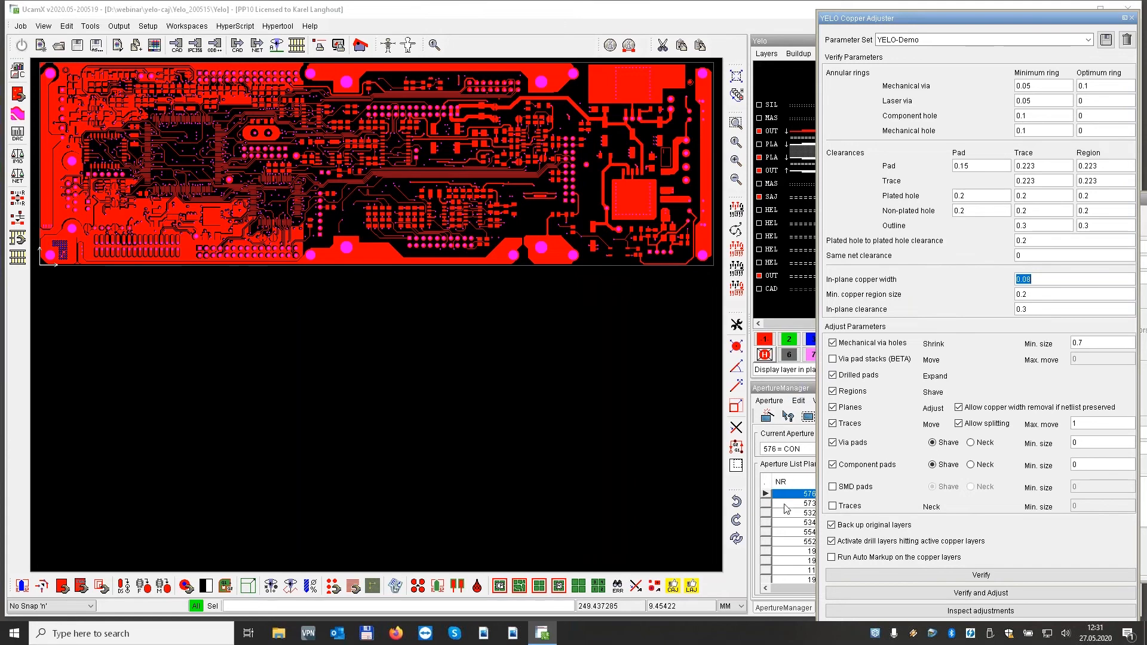
pyautogui.doubleClick(792, 610)
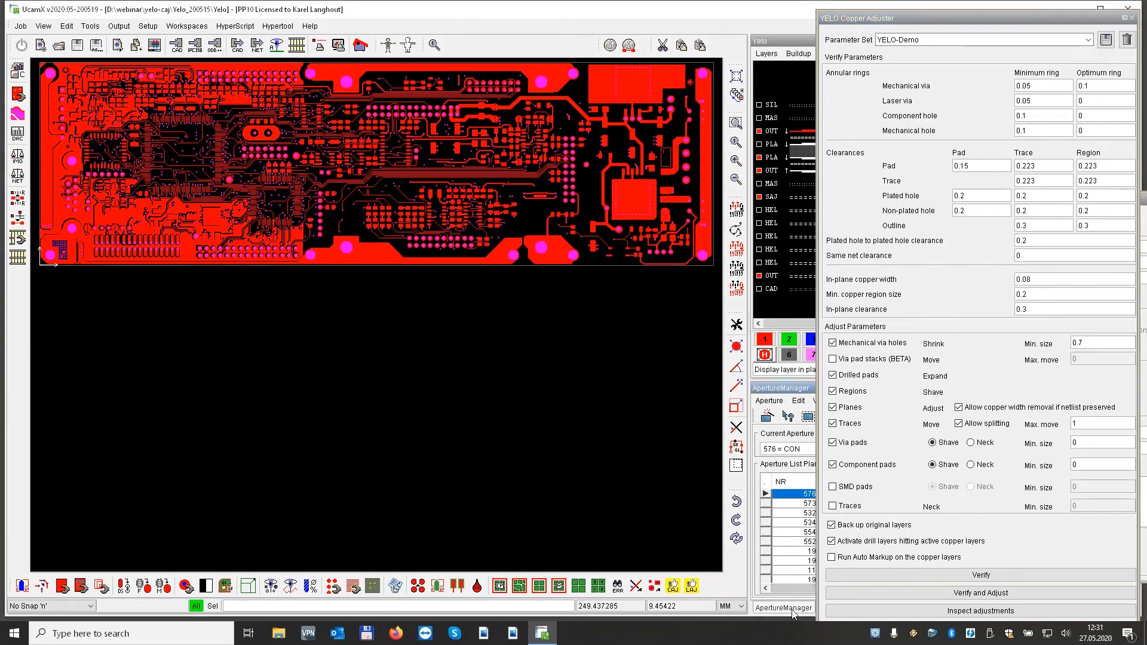
pyautogui.moveTo(512, 326); pyautogui.dragTo(511, 507)
pyautogui.scroll(-20, 462, 409)
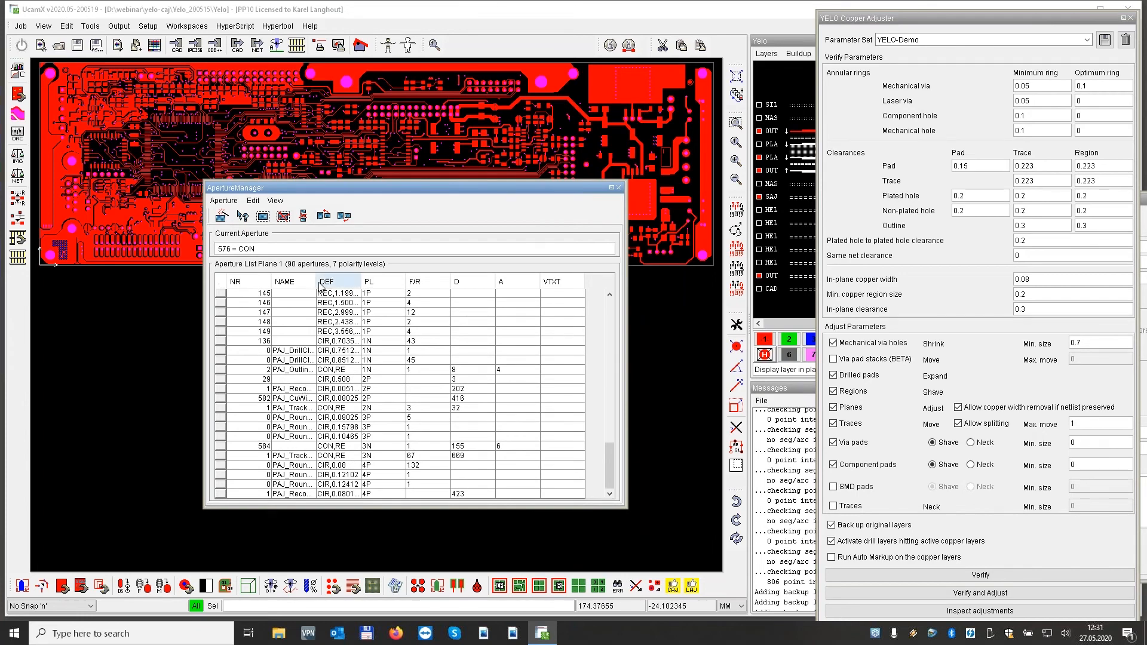
pyautogui.moveTo(315, 281); pyautogui.dragTo(350, 281)
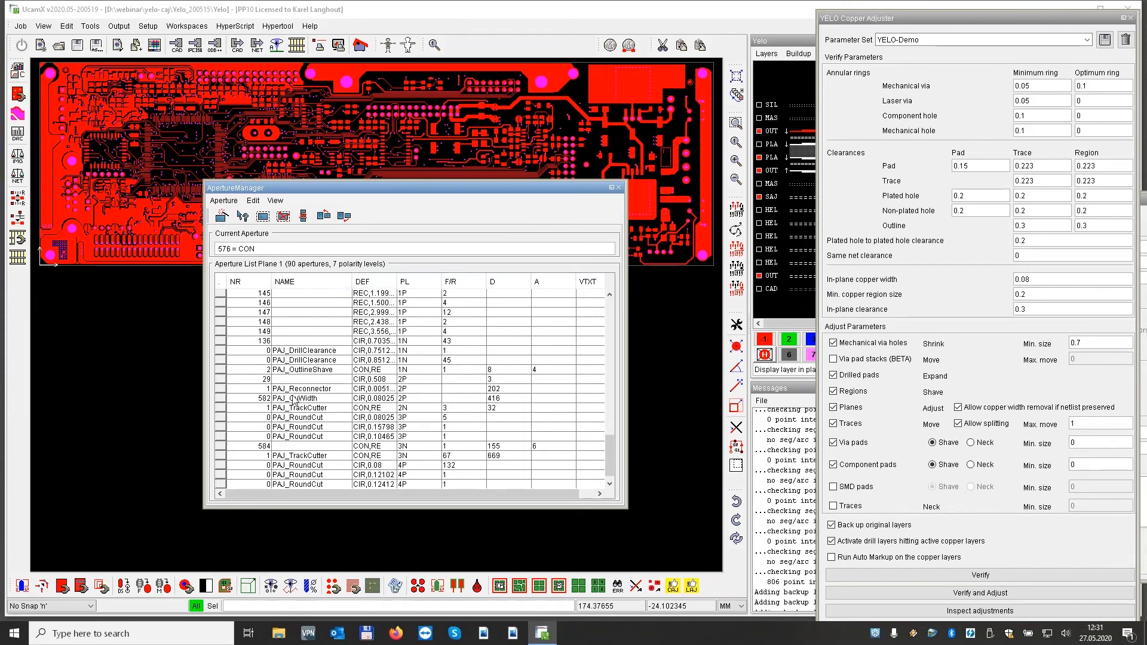
# Select all objects of the PAJ_CuWidth aperture (582, CIR 0.08025) on the outer layer and dock the Aperture Manager again.
pyautogui.click(314, 400)
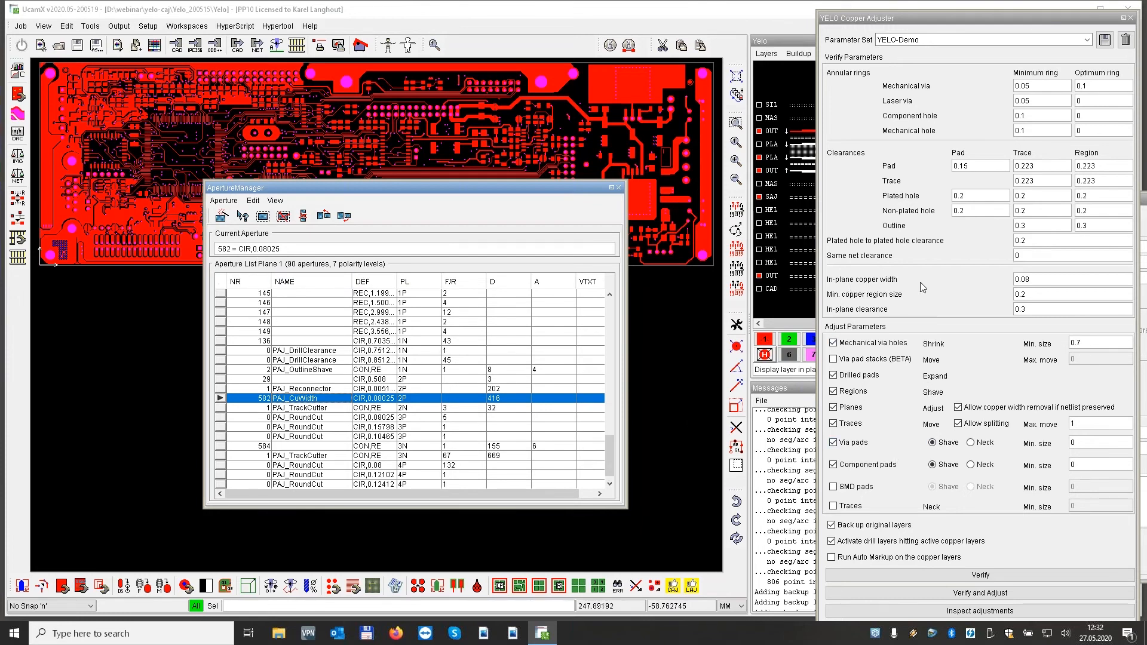
pyautogui.click(263, 216)
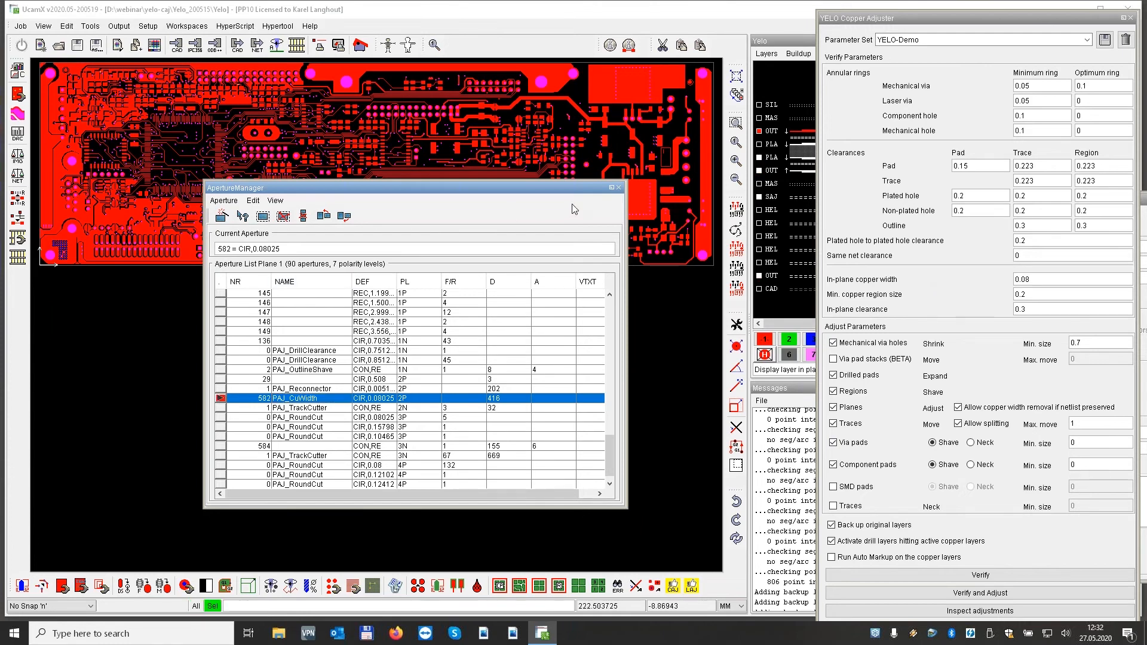
pyautogui.doubleClick(439, 189)
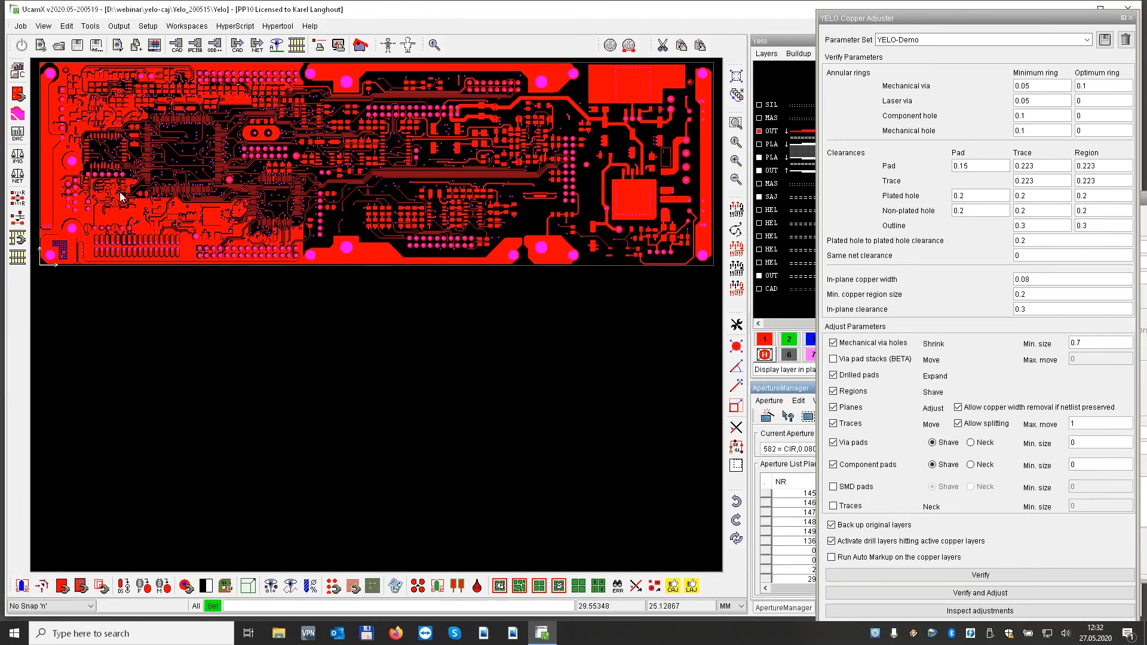
# Compare the PAJ_CuWidth copper between the via and SMD pad clearances with the original layer, clear the selection and hide the original.
pyautogui.click(84, 129)
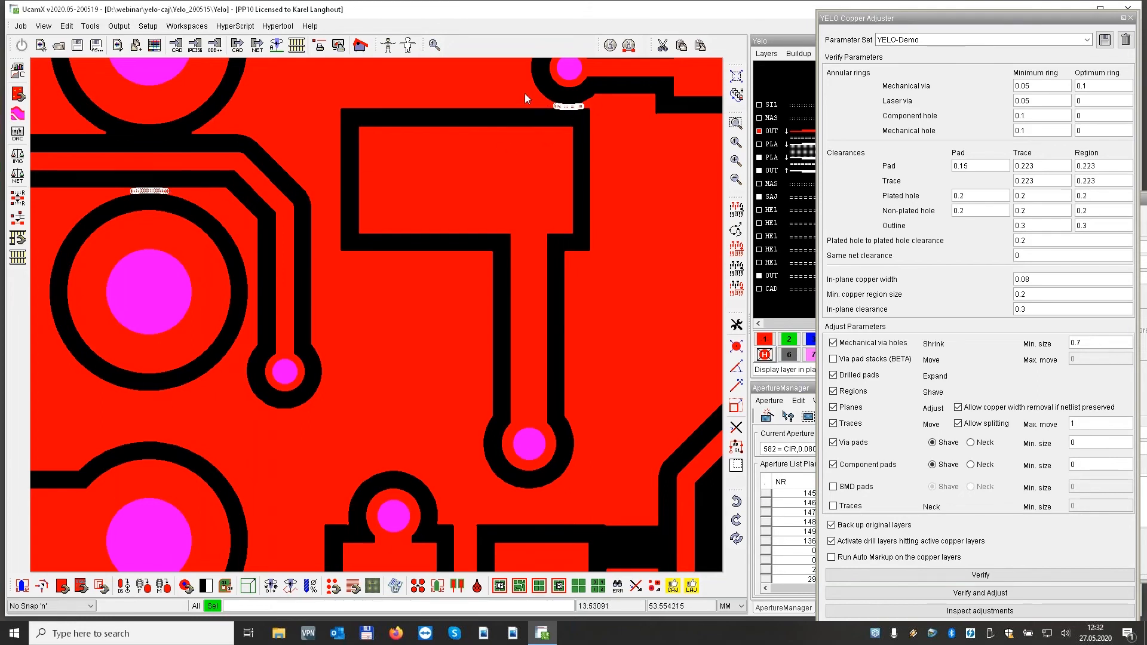
pyautogui.moveTo(527, 90); pyautogui.dragTo(610, 130)
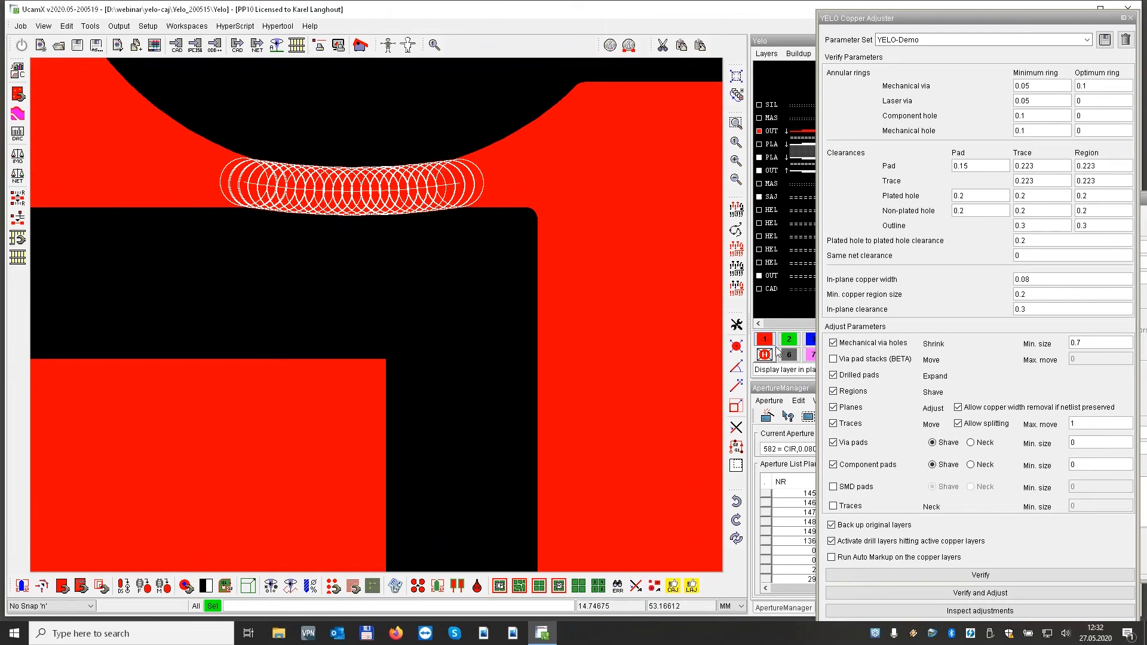
pyautogui.click(796, 262)
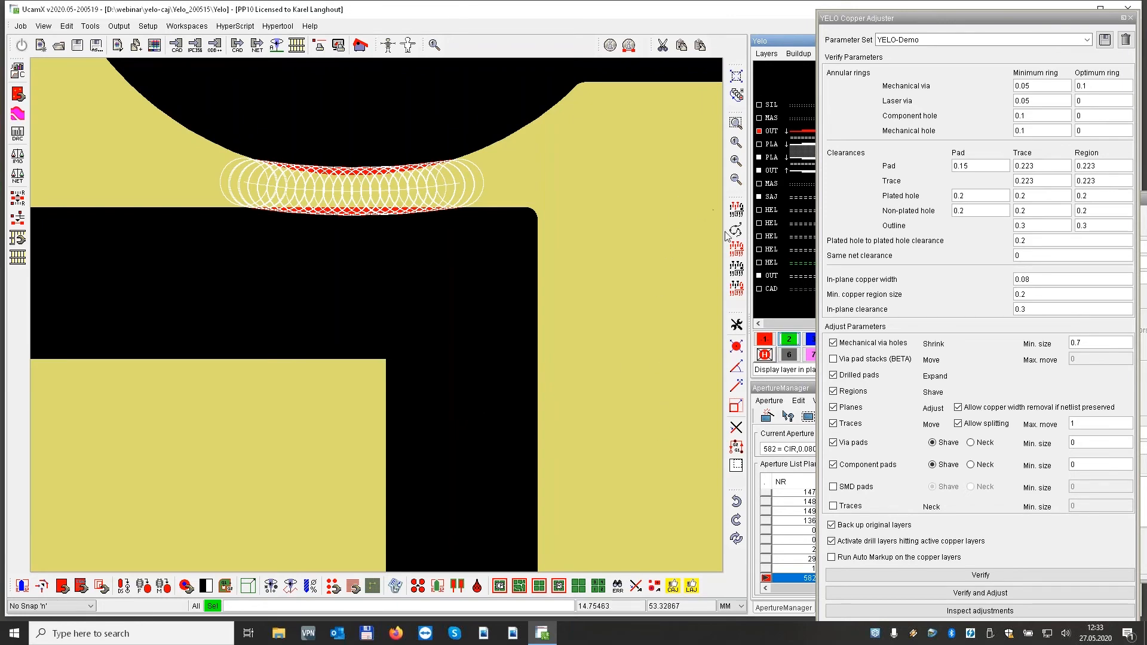
pyautogui.click(734, 269)
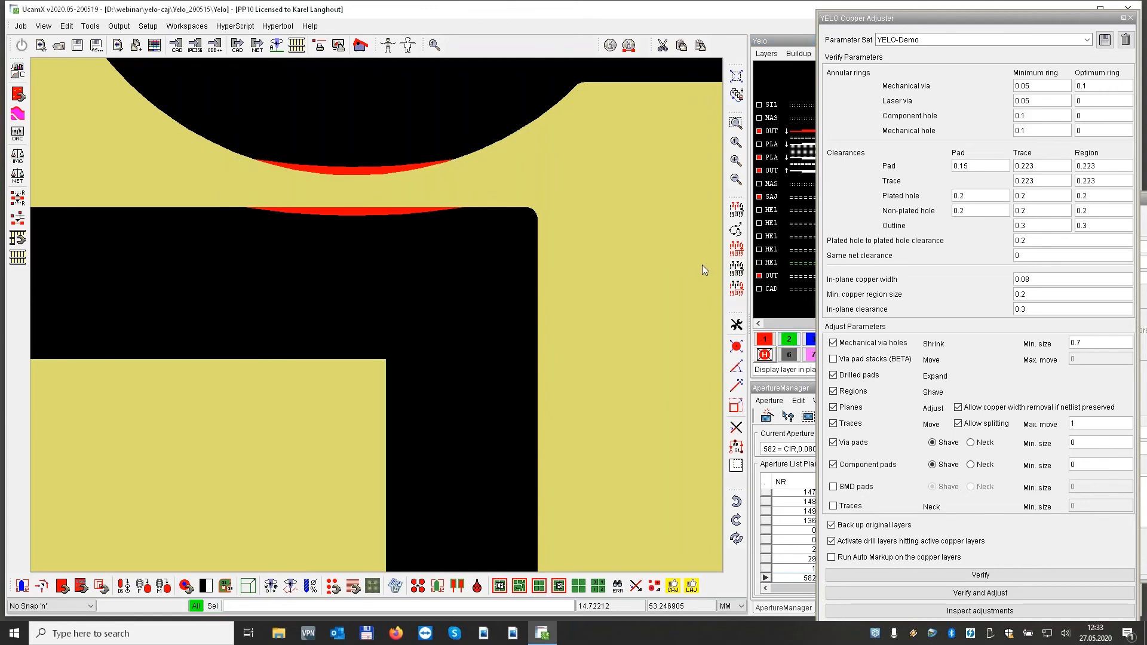
pyautogui.click(764, 339)
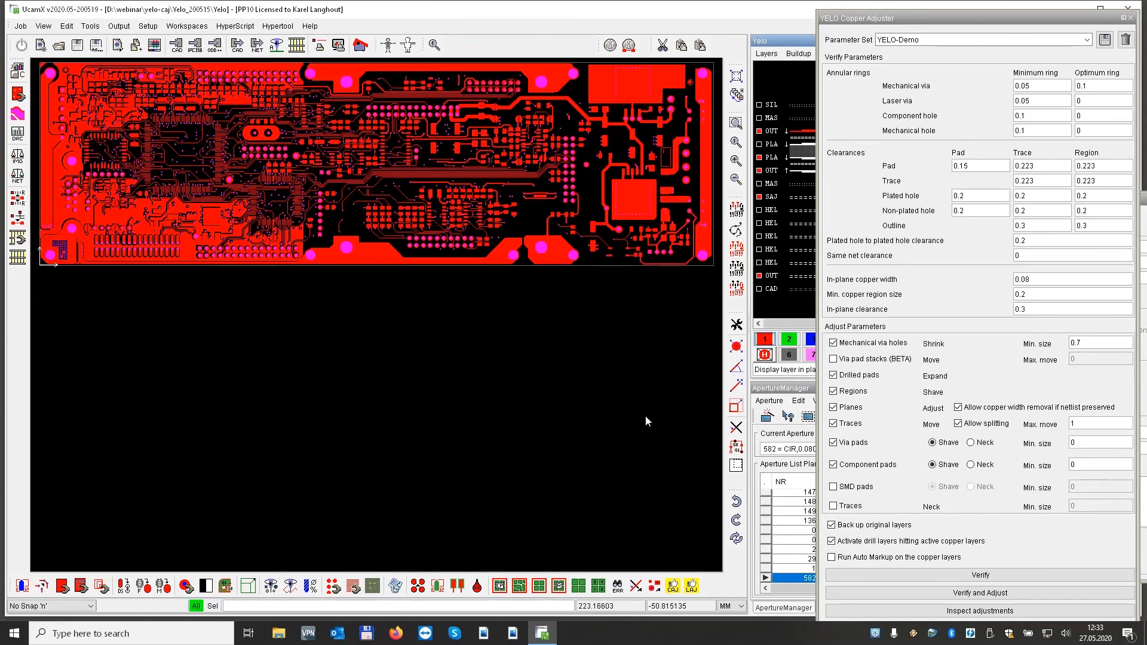
# Open the error handling for the SAJ layer, filter the errors by PAD TO TRACK and go to the second fault.
pyautogui.click(618, 590)
pyautogui.moveTo(1003, 199); pyautogui.dragTo(903, 157)
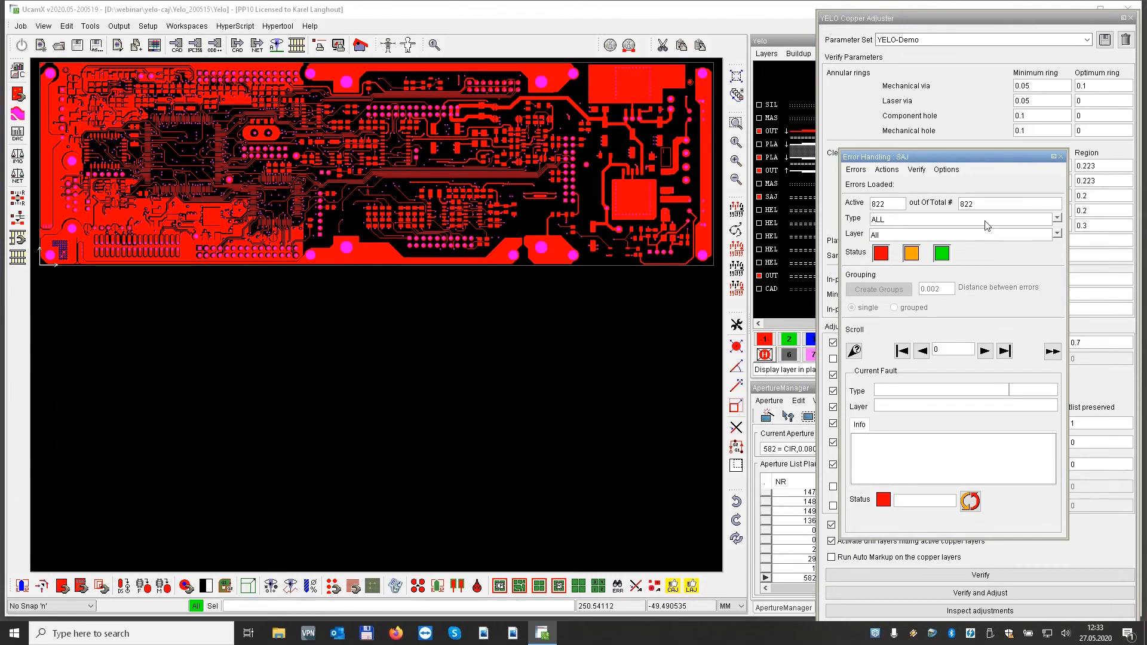
pyautogui.click(1056, 219)
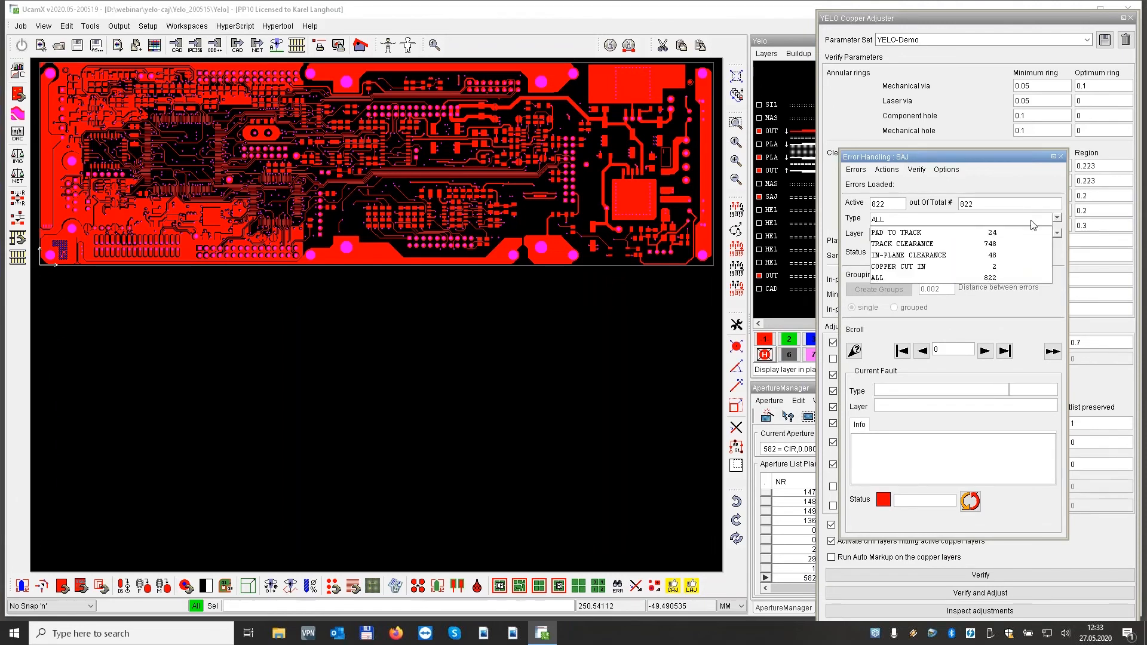
pyautogui.click(906, 233)
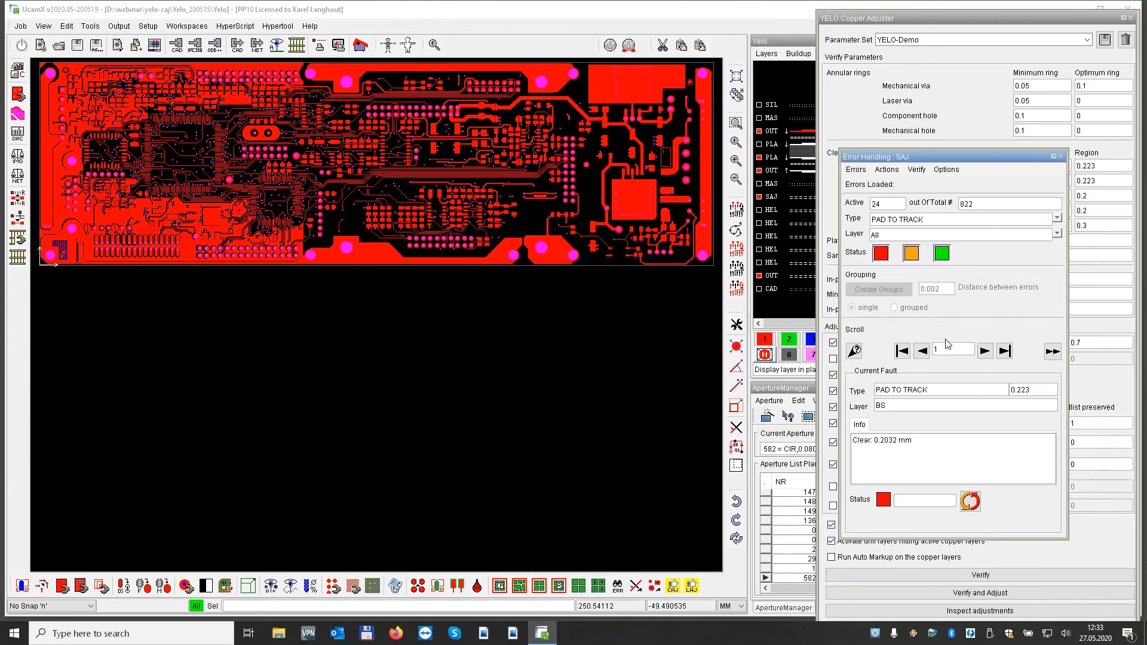
pyautogui.click(983, 351)
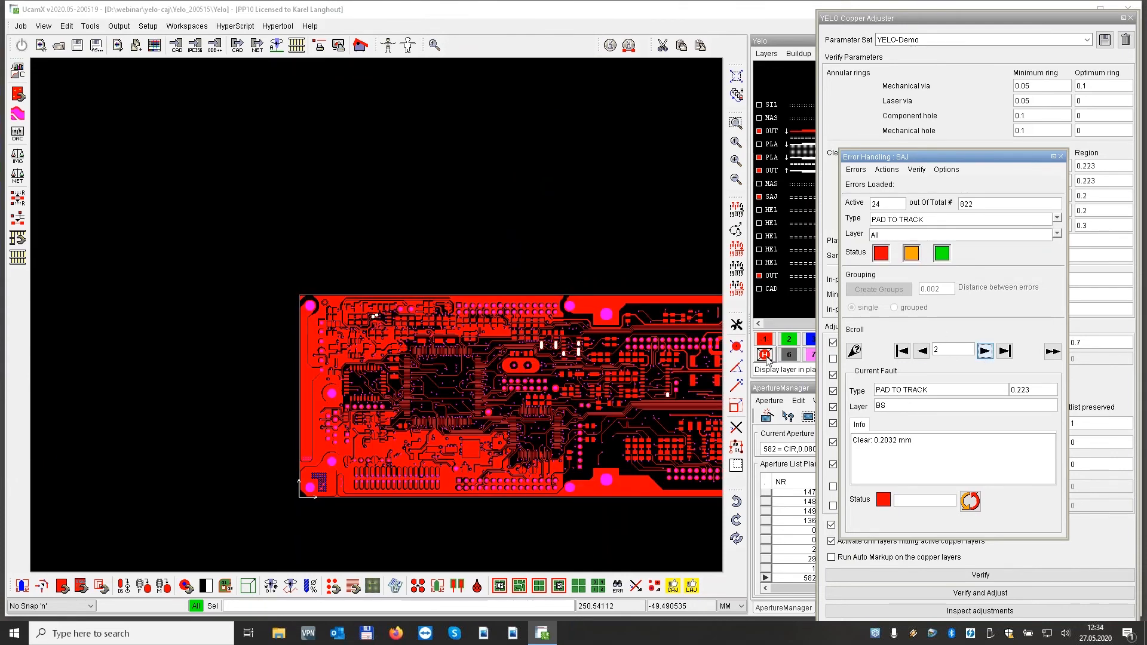
# Examine the pad-to-track errors at the SMD pads near the board's upper-left corner and above the slotted pad.
pyautogui.press('Home')
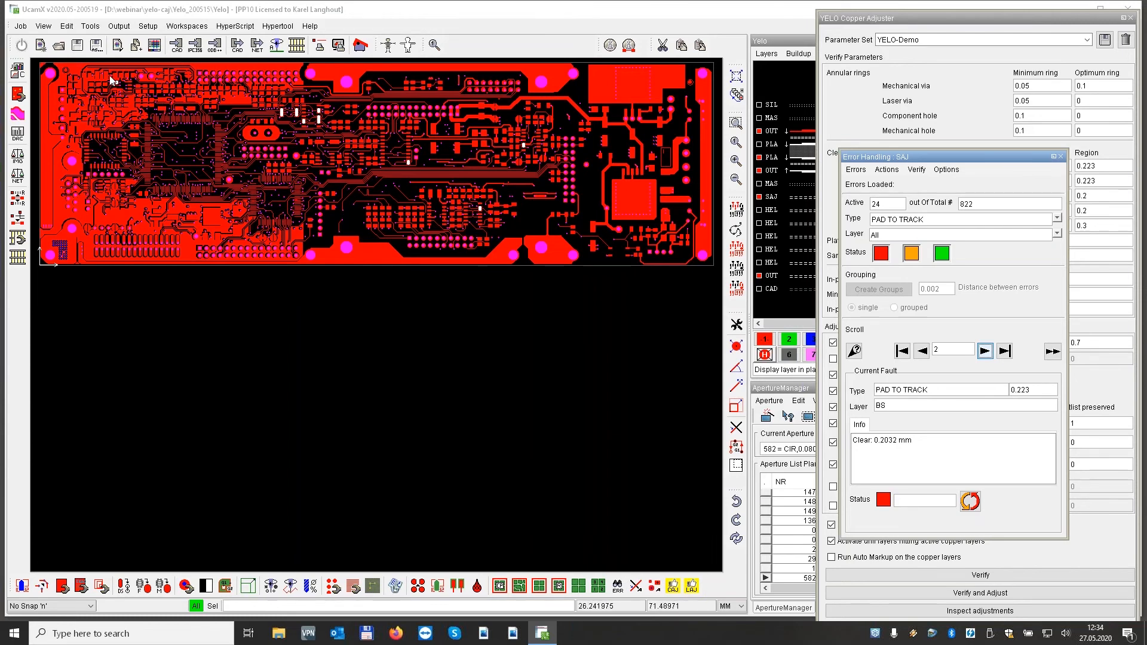
pyautogui.moveTo(105, 74); pyautogui.dragTo(128, 94)
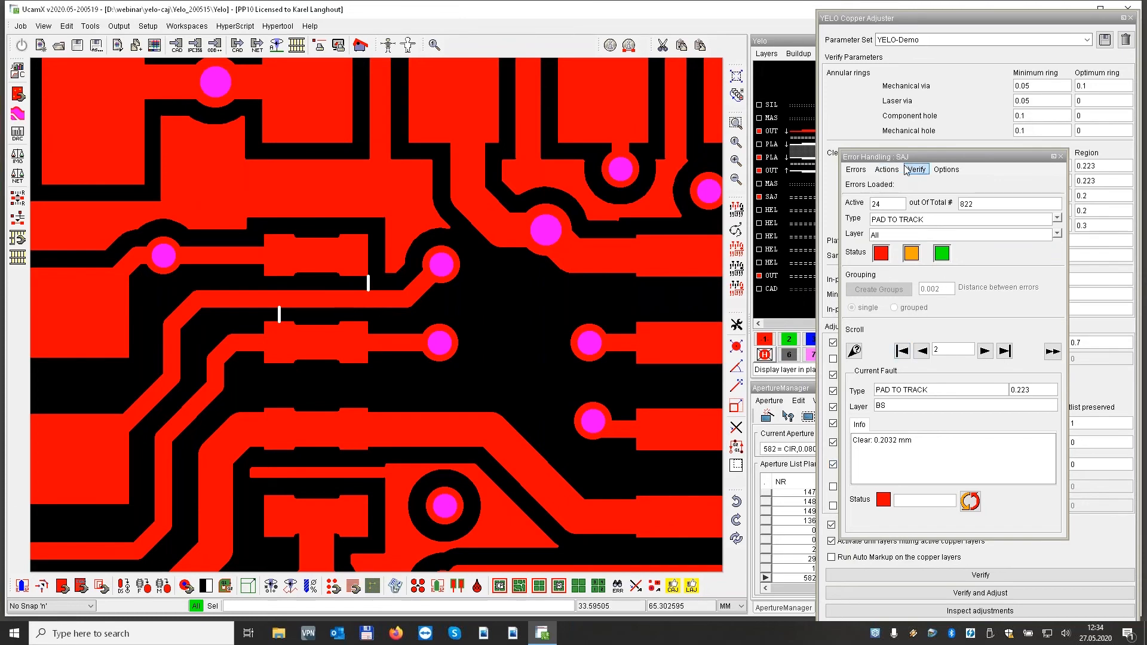
pyautogui.moveTo(909, 161); pyautogui.dragTo(1032, 163)
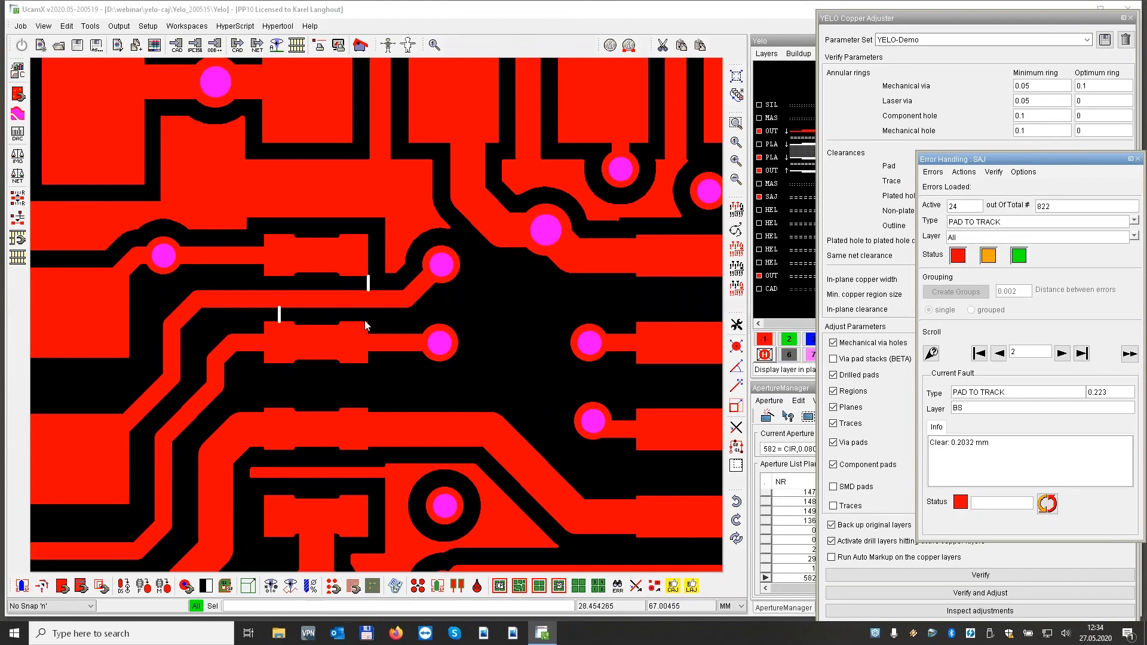
pyautogui.press('Home')
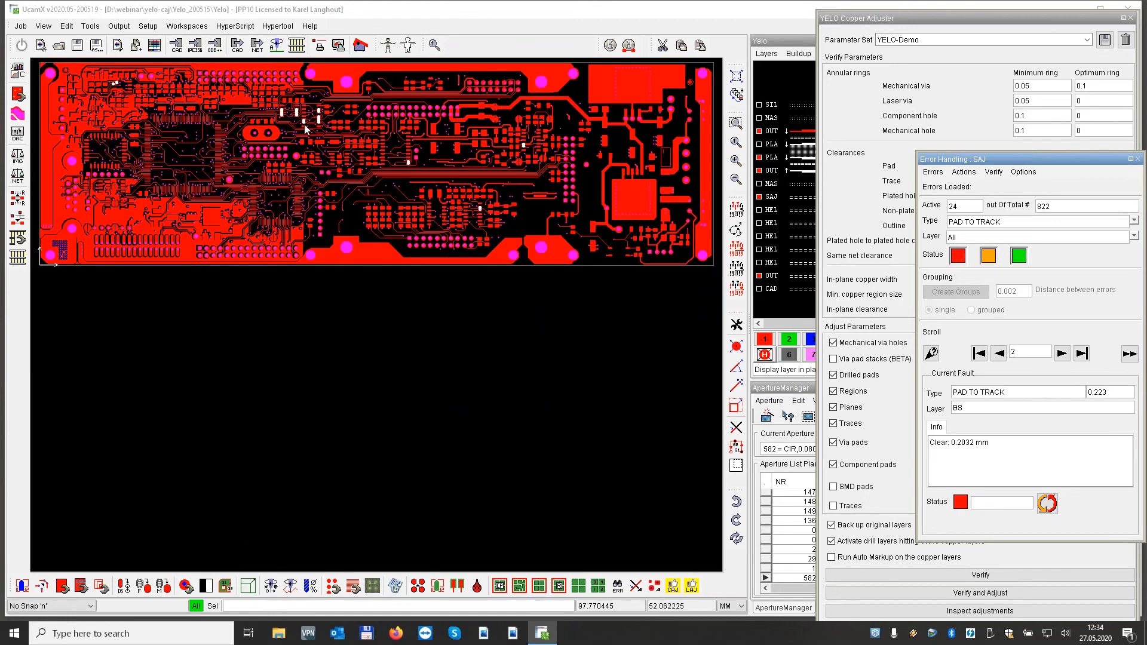
pyautogui.scroll(3, 289, 113)
pyautogui.scroll(1, 292, 109)
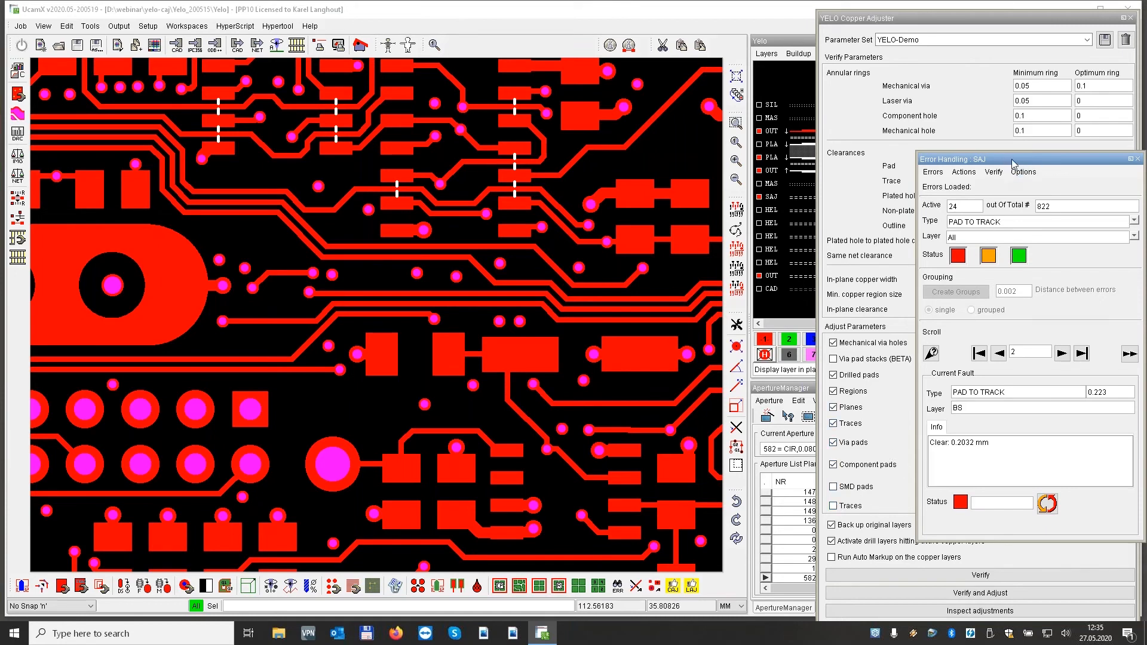
# Filter the SAJ errors by TRACK CLEARANCE, examine the second fault between the drilled hole clearances, and close the error handling.
pyautogui.moveTo(1012, 159); pyautogui.dragTo(987, 160)
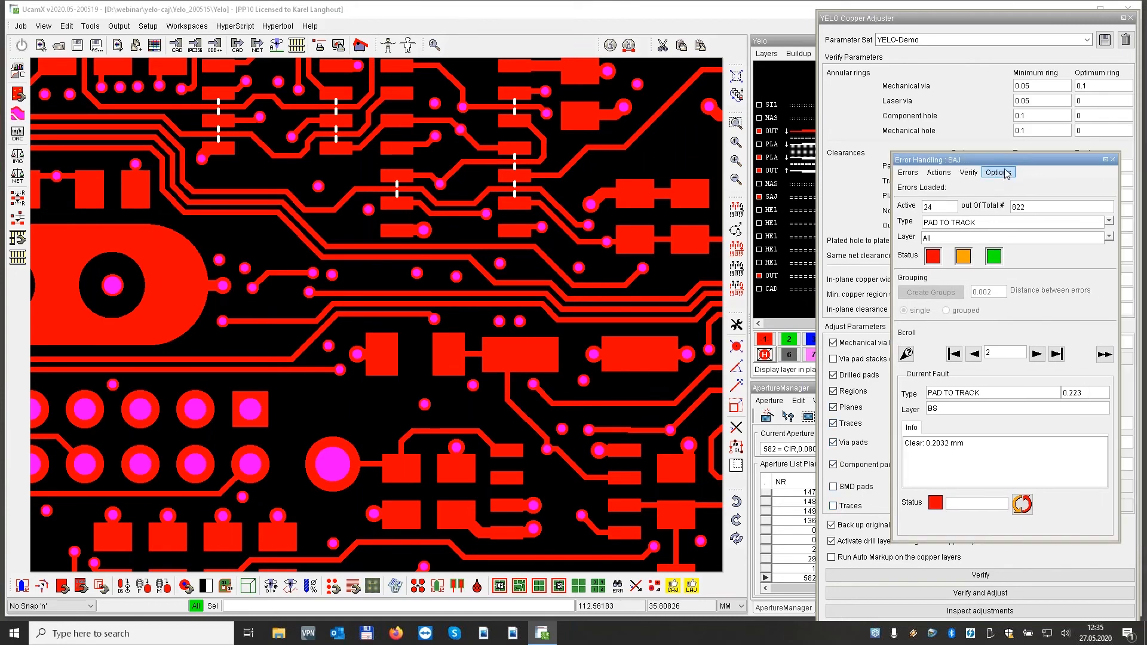
pyautogui.click(1109, 222)
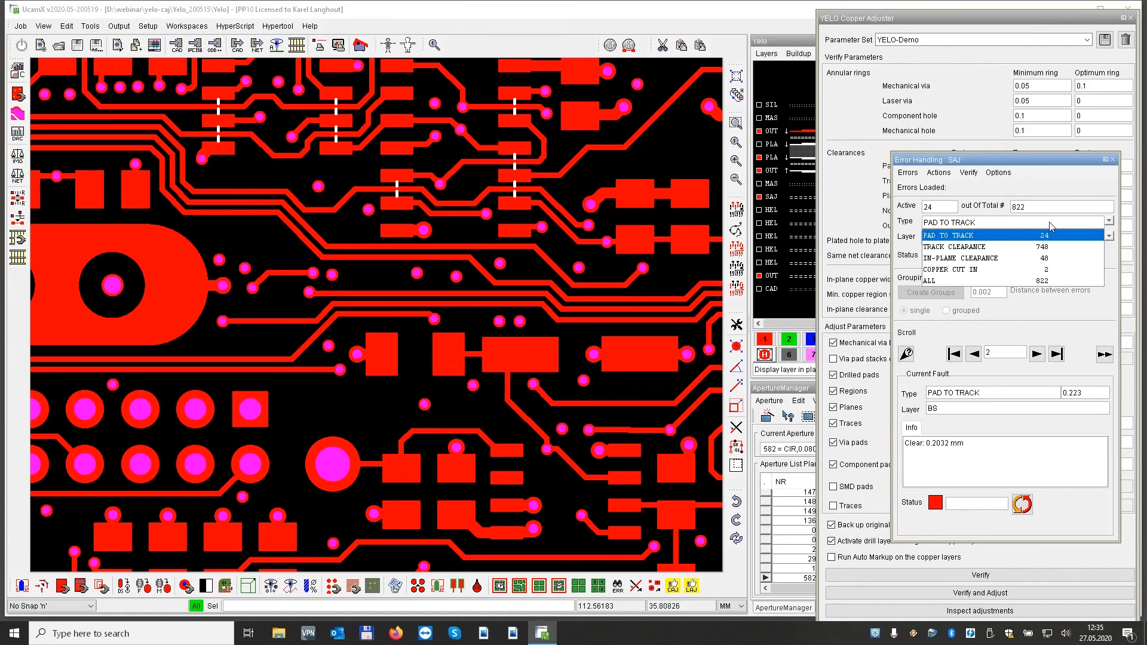
pyautogui.click(971, 247)
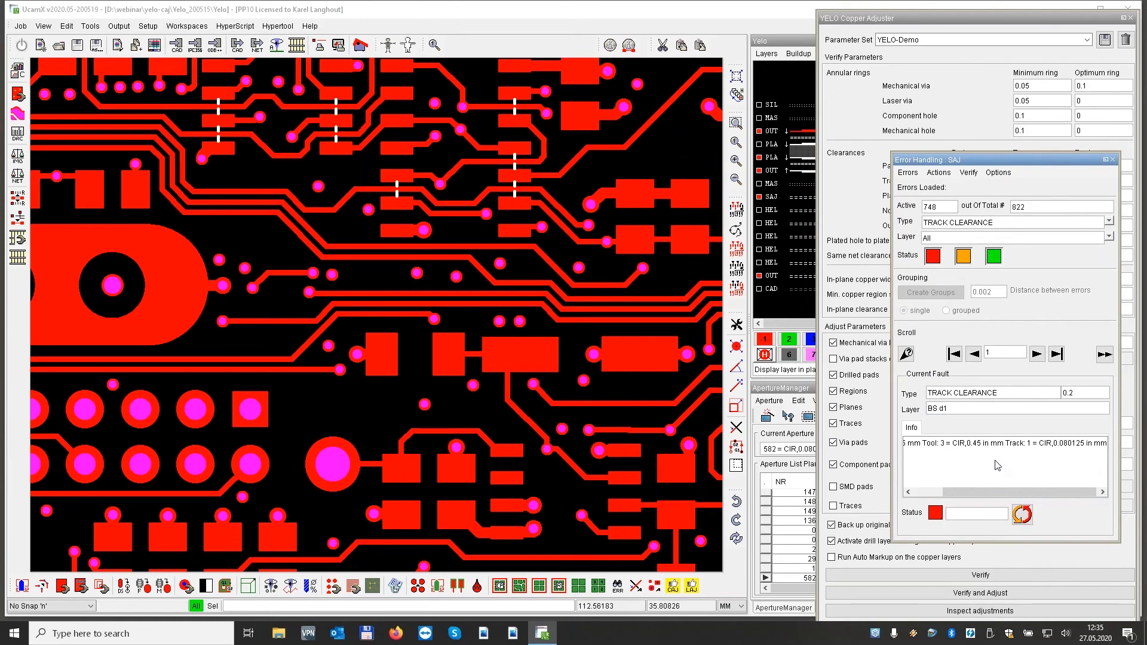
pyautogui.click(1037, 354)
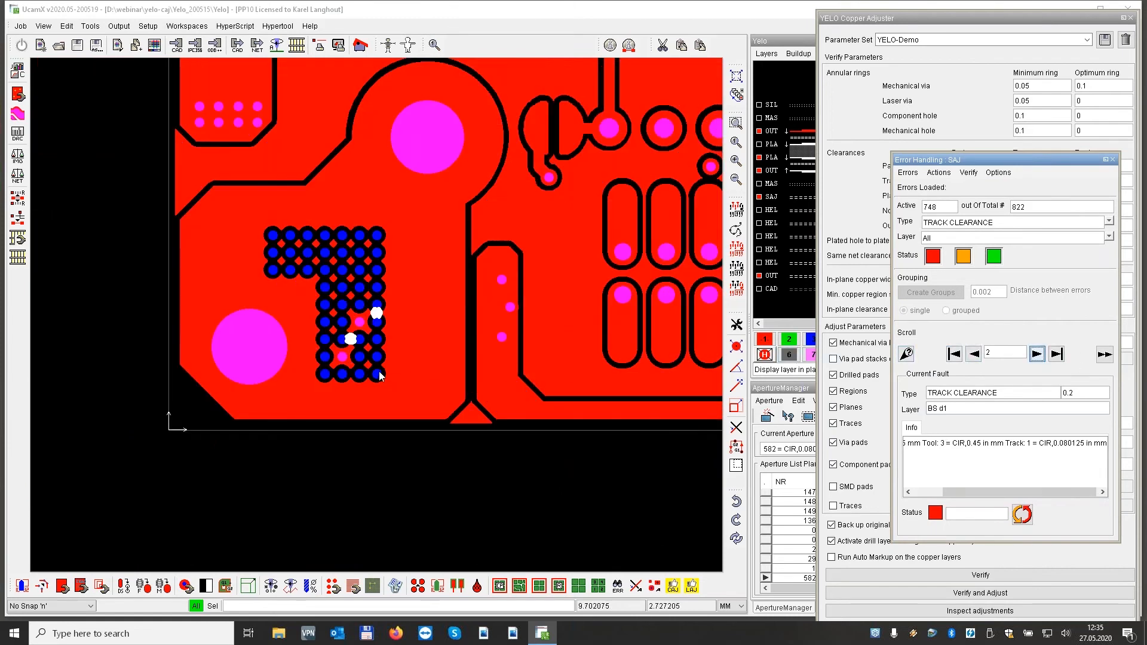
pyautogui.scroll(2, 373, 313)
pyautogui.scroll(4, 374, 309)
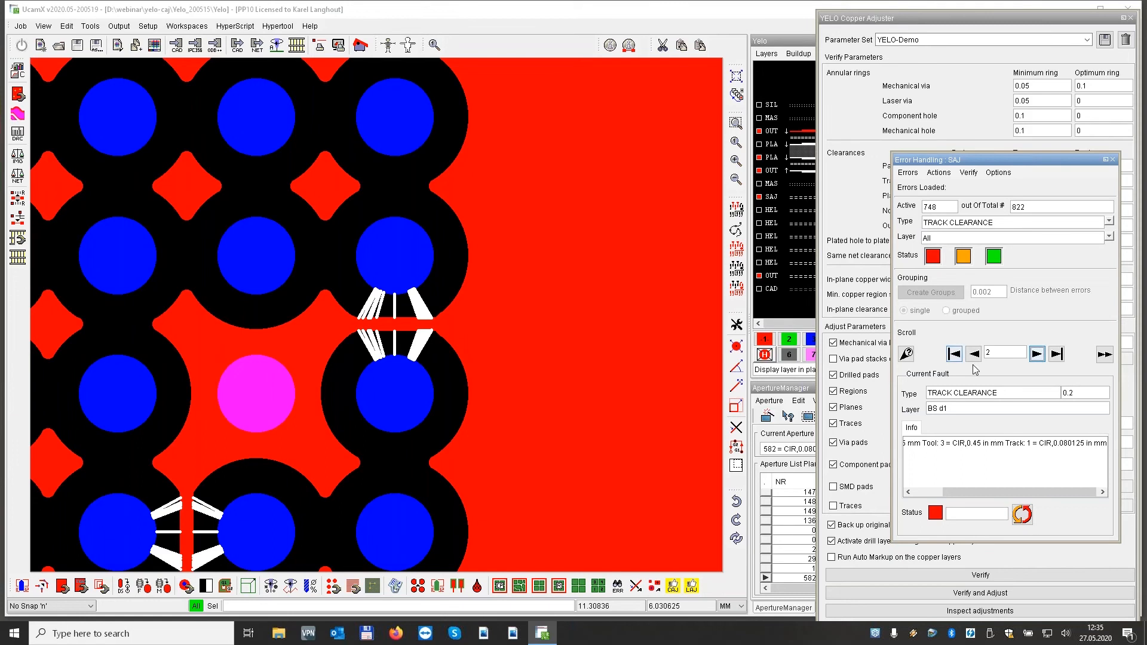
pyautogui.click(1113, 160)
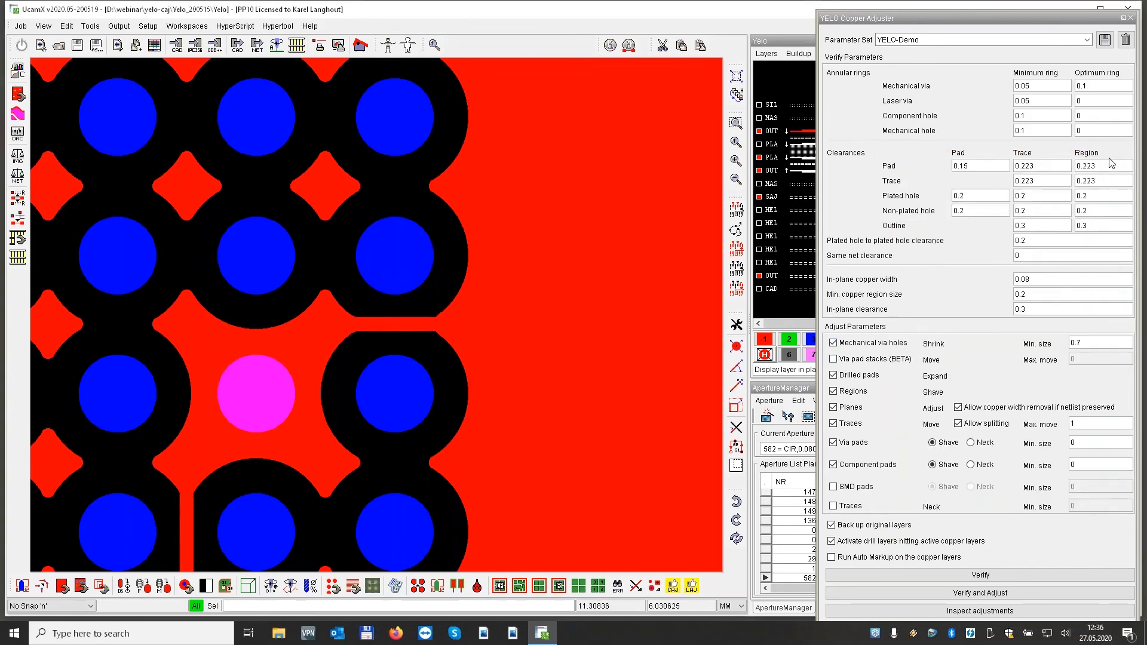
# Inspect the adjustments on the whole BS layer in the Copper Adjuster Assistant with the SLA parameter set, and close the assistant.
pyautogui.press('Home')
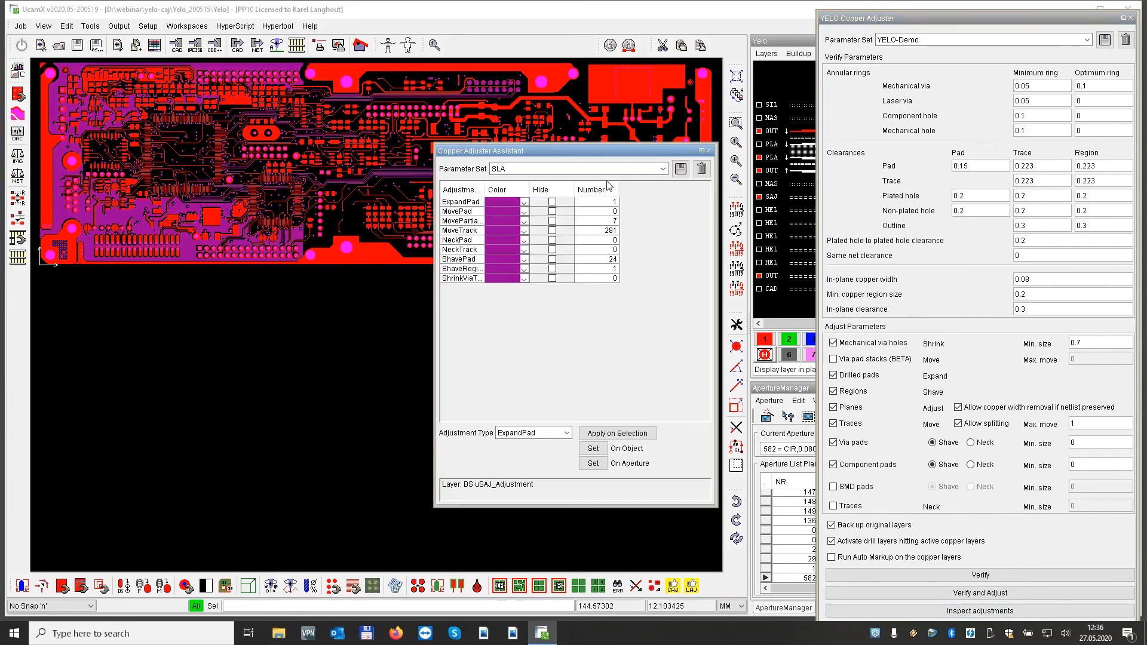
pyautogui.click(663, 169)
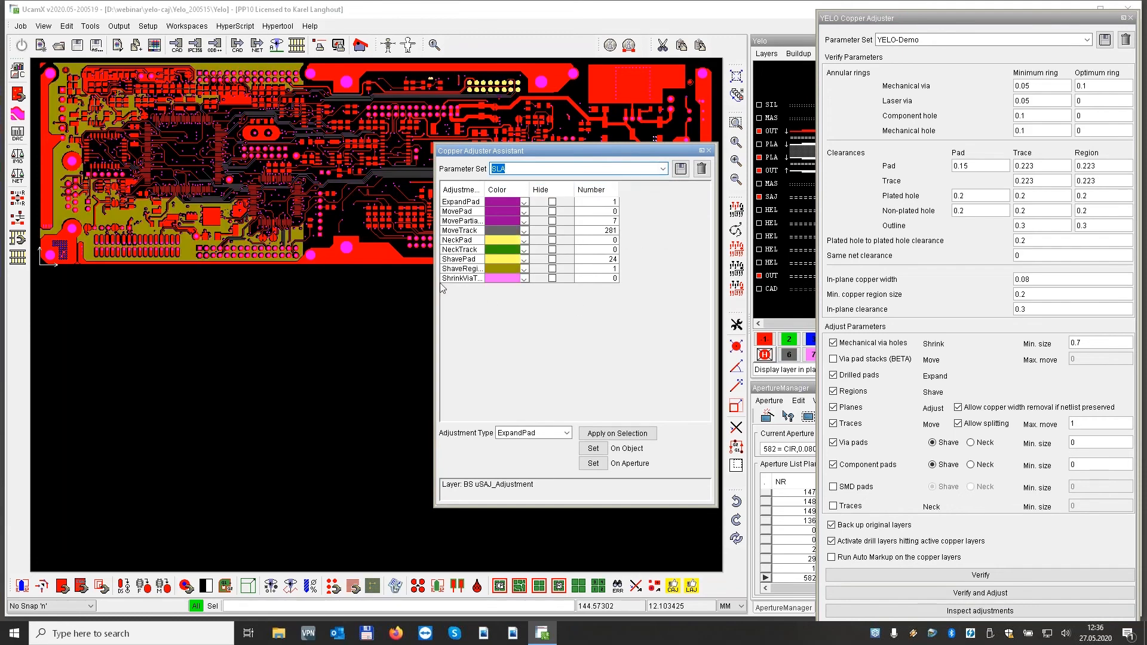
pyautogui.moveTo(541, 157); pyautogui.dragTo(506, 334)
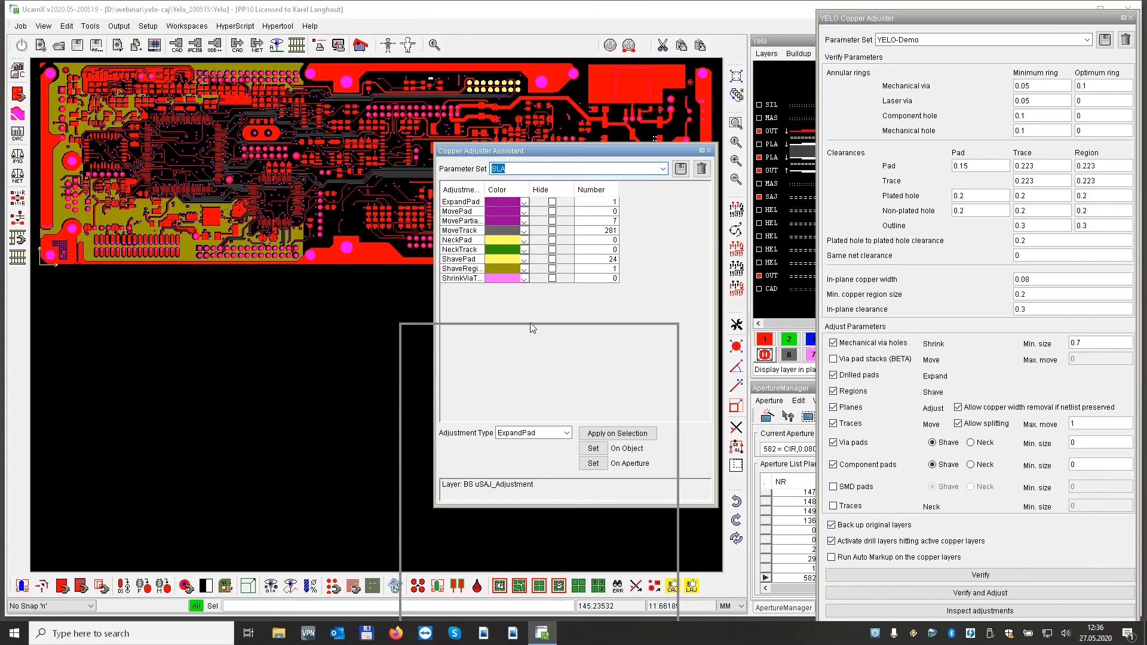
pyautogui.click(579, 151)
pyautogui.moveTo(579, 149); pyautogui.dragTo(581, 296)
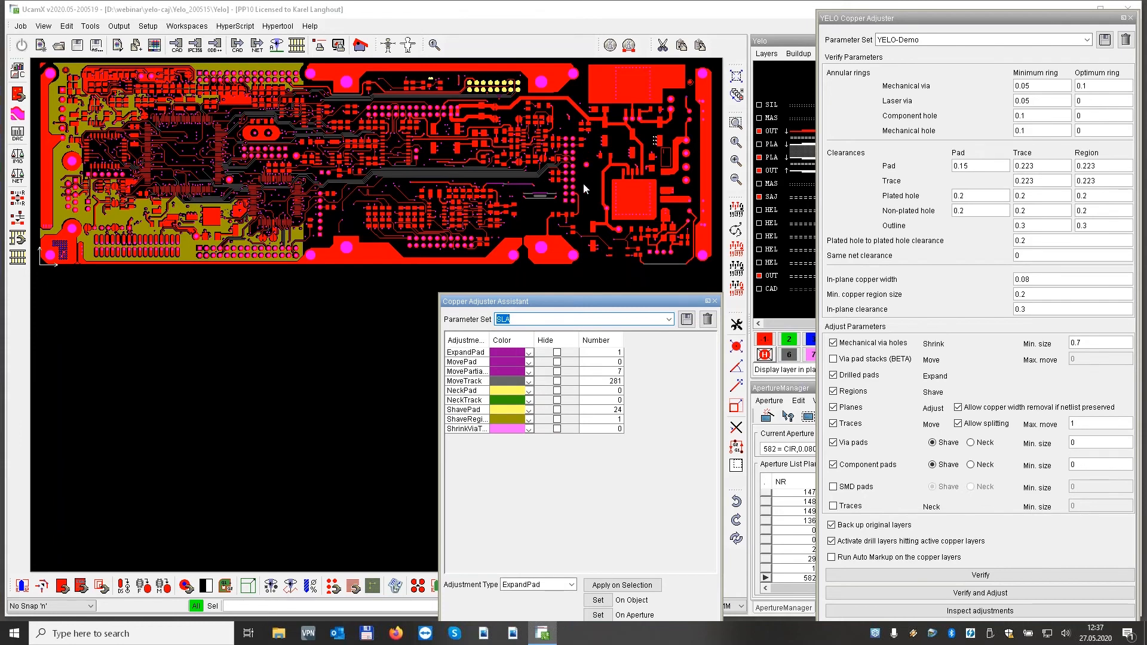
pyautogui.click(715, 302)
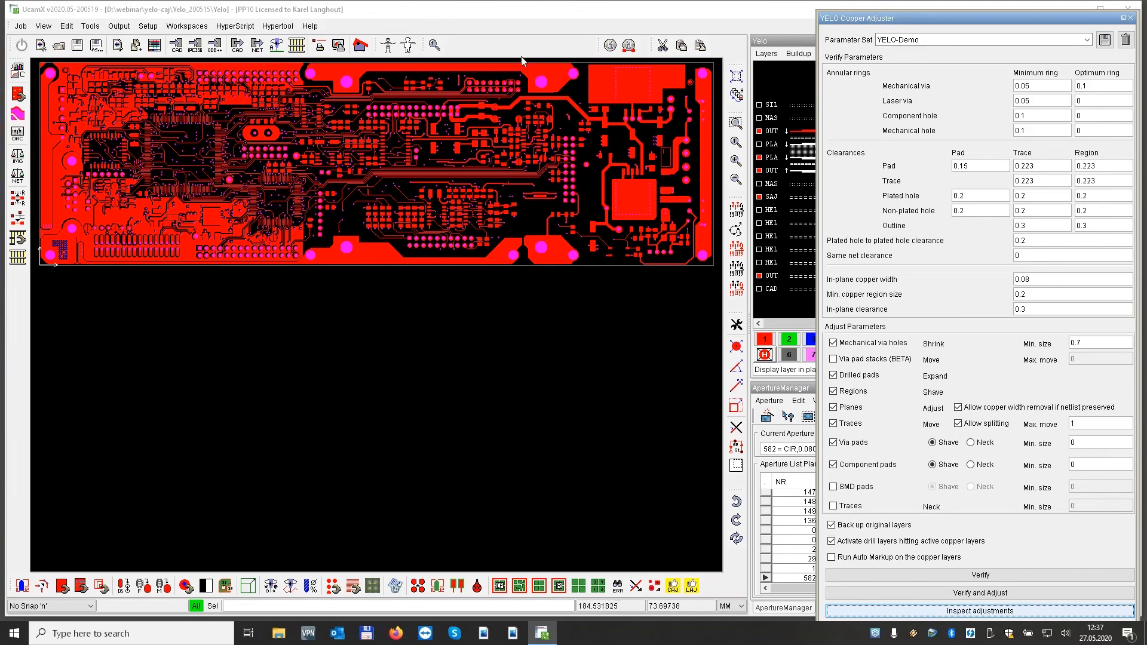
# Run Verify and Adjust on only the BS copper layer with the YELO-Demo-Traces parameter set and dismiss the result messages.
pyautogui.click(759, 145)
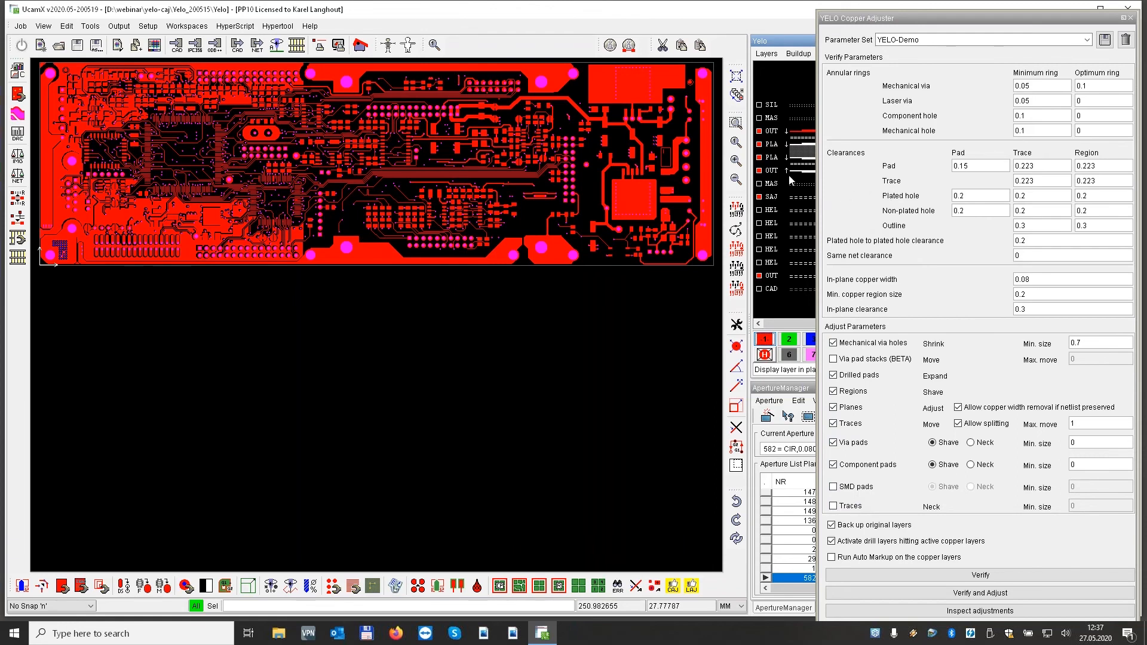
pyautogui.moveTo(760, 149); pyautogui.dragTo(761, 199)
pyautogui.click(1086, 40)
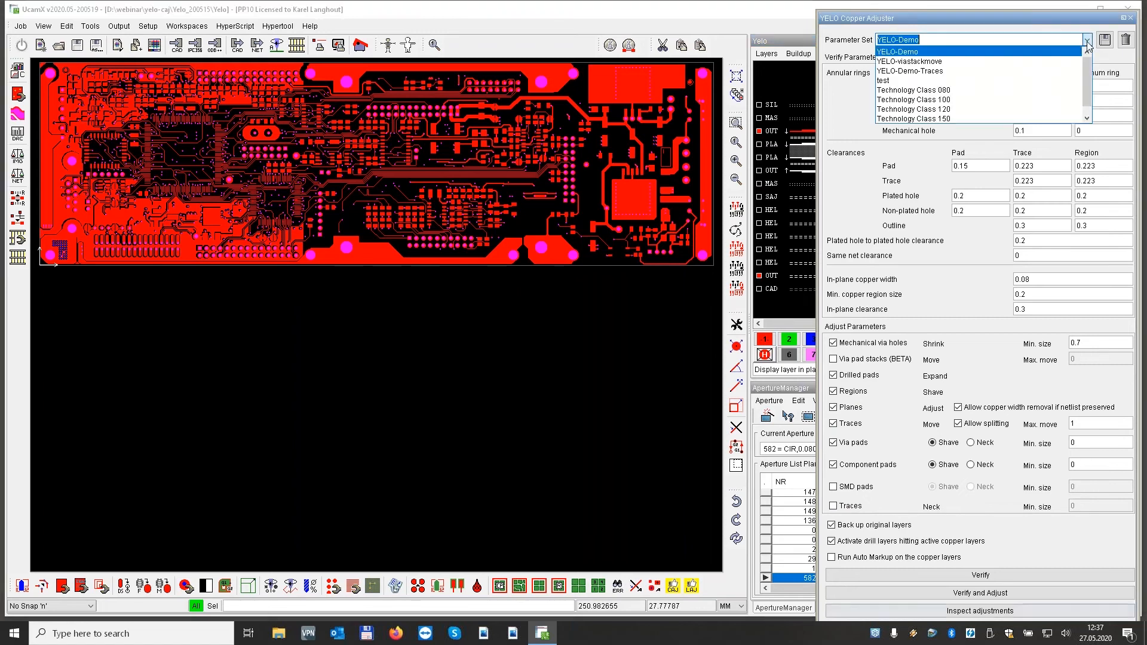
pyautogui.click(918, 71)
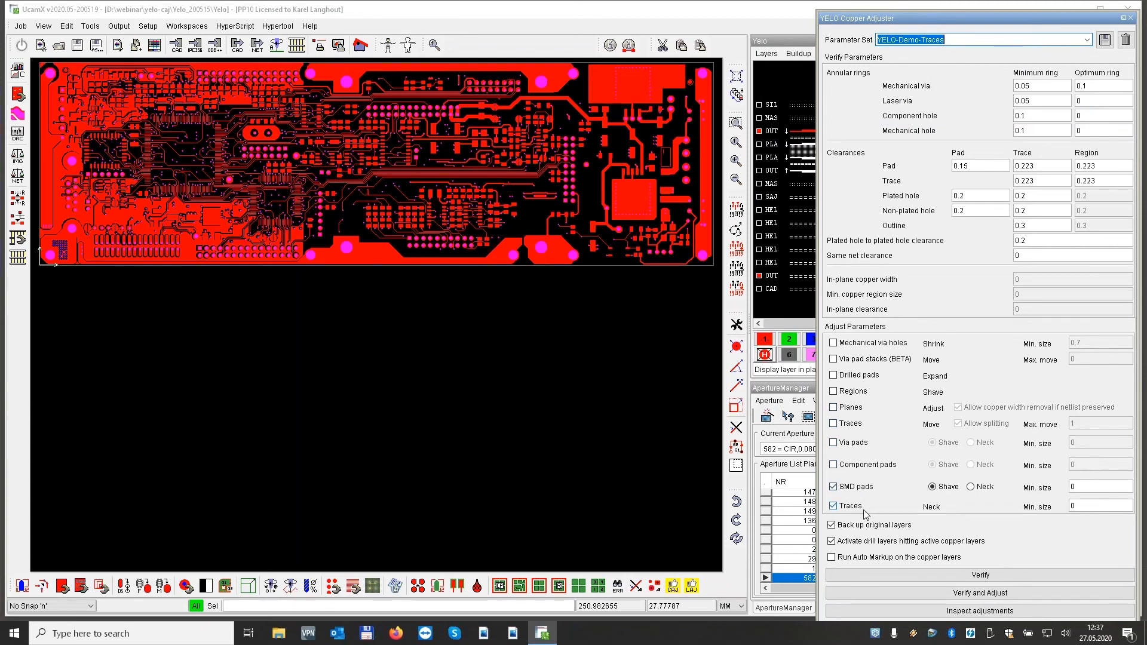
pyautogui.click(980, 597)
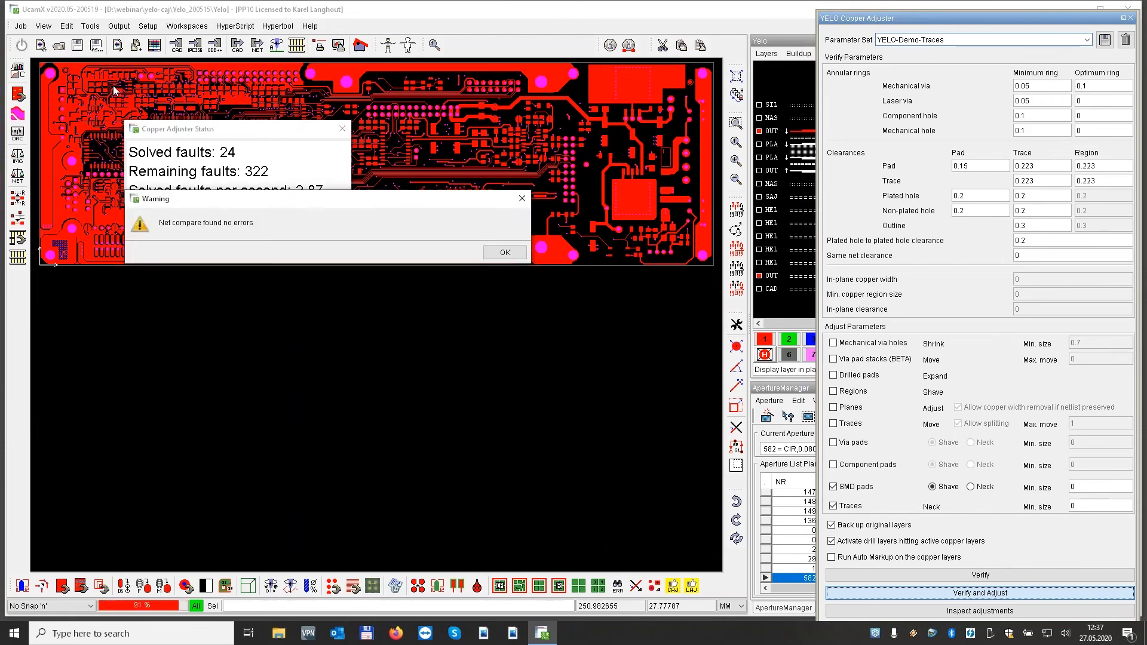
pyautogui.click(501, 252)
pyautogui.click(340, 131)
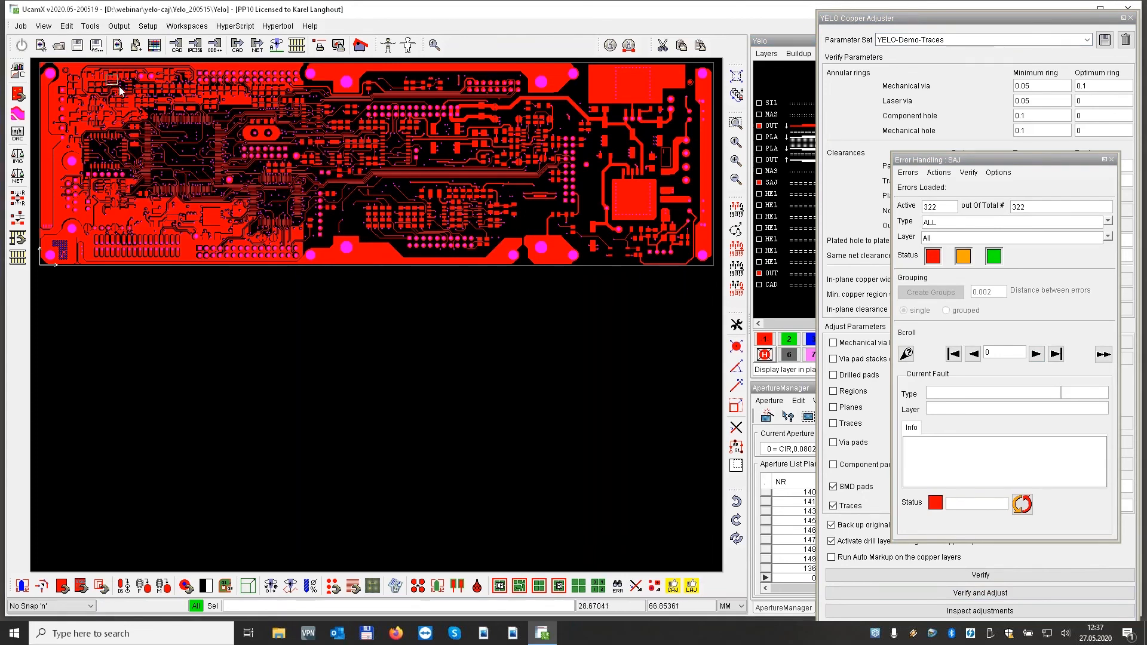
# Compare the shaved SMD pads near the board's upper-left corner with the original BS layer shown in plane 2.
pyautogui.scroll(3, 123, 91)
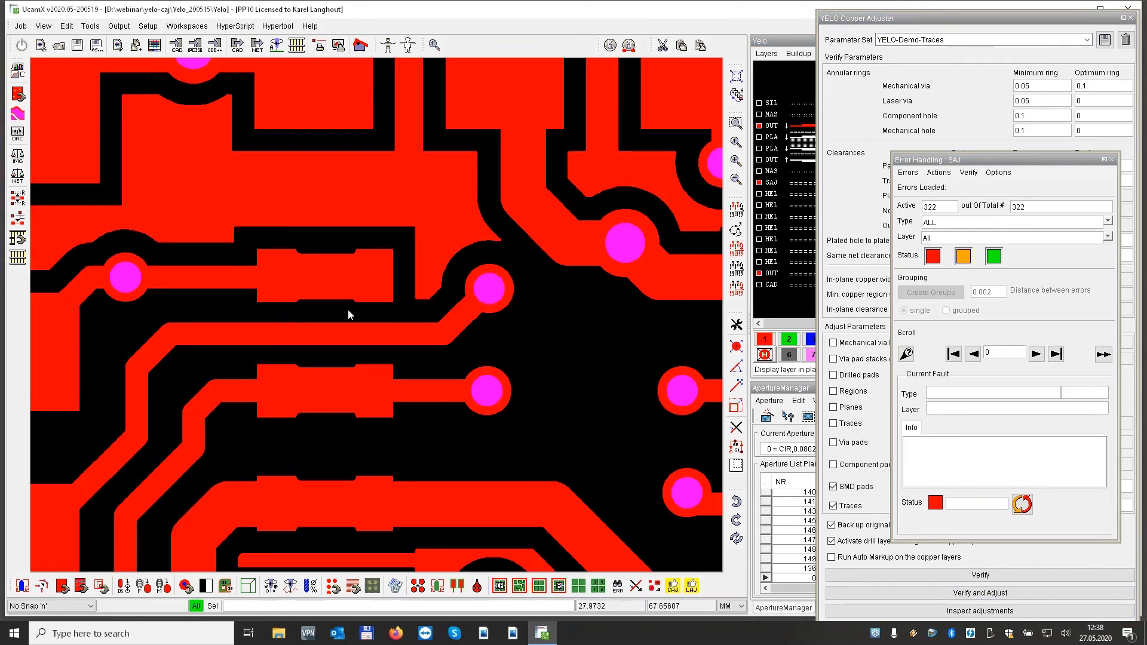
pyautogui.click(796, 268)
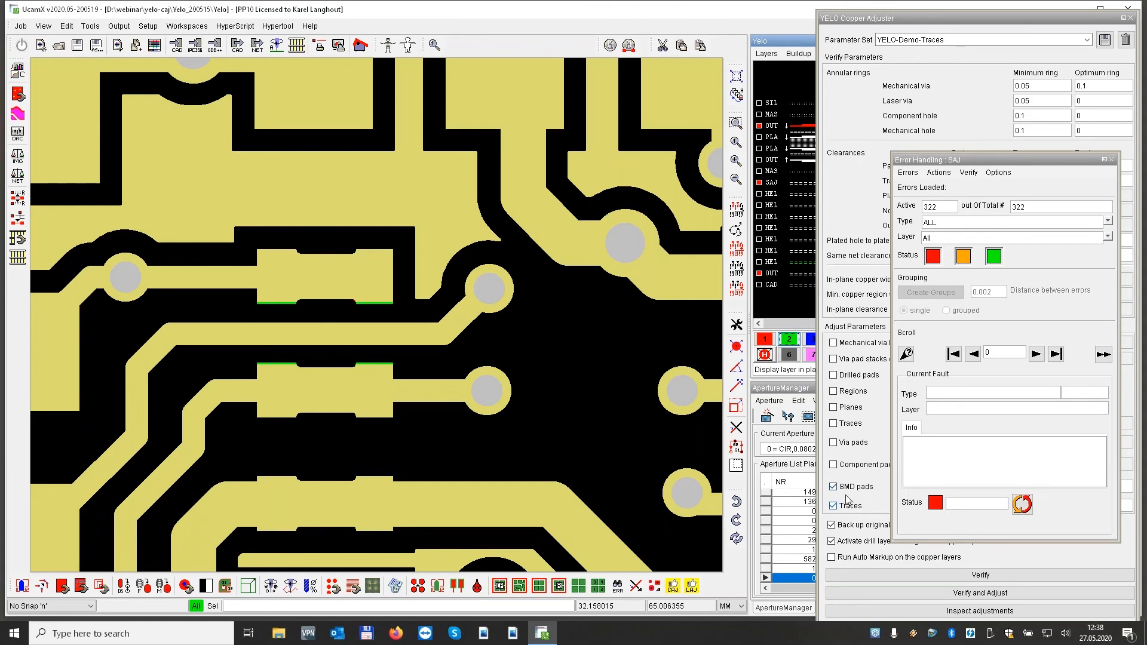
# Turn off the SMD pads adjustment and close the YELO Copper Adjuster and the error handling.
pyautogui.click(833, 487)
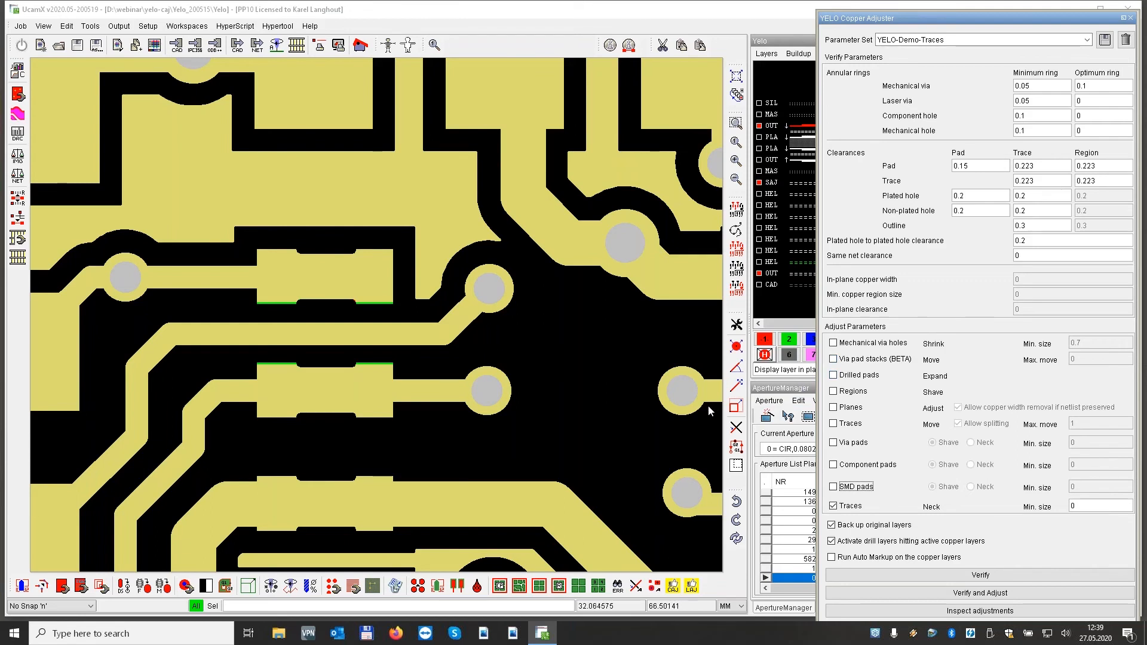
pyautogui.click(1130, 19)
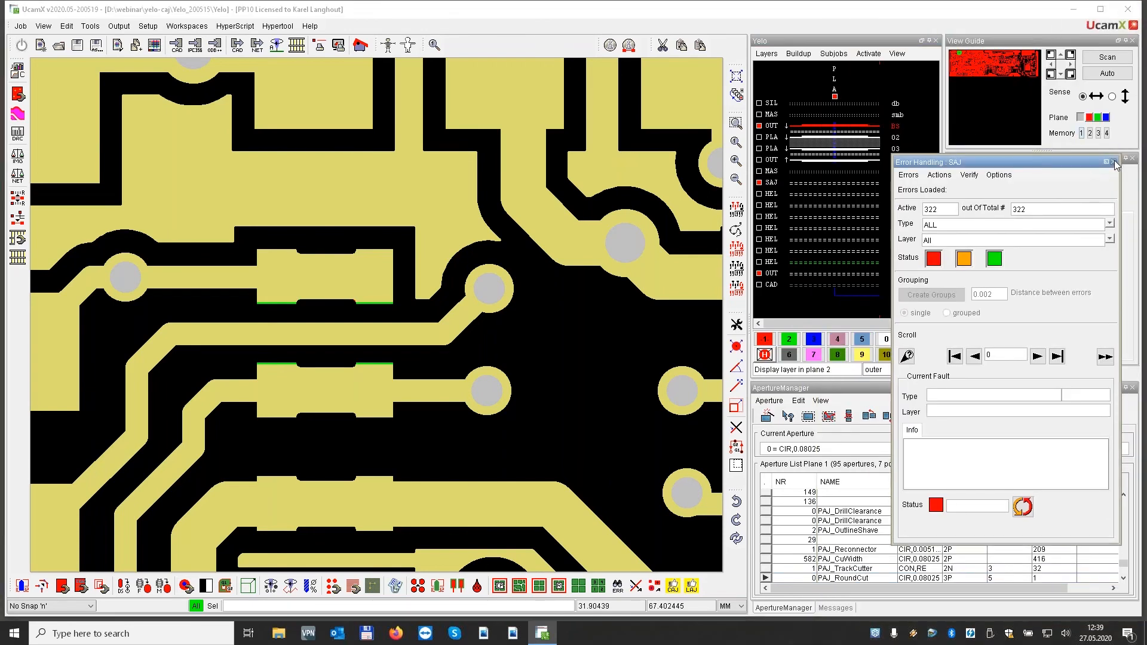
pyautogui.click(1112, 160)
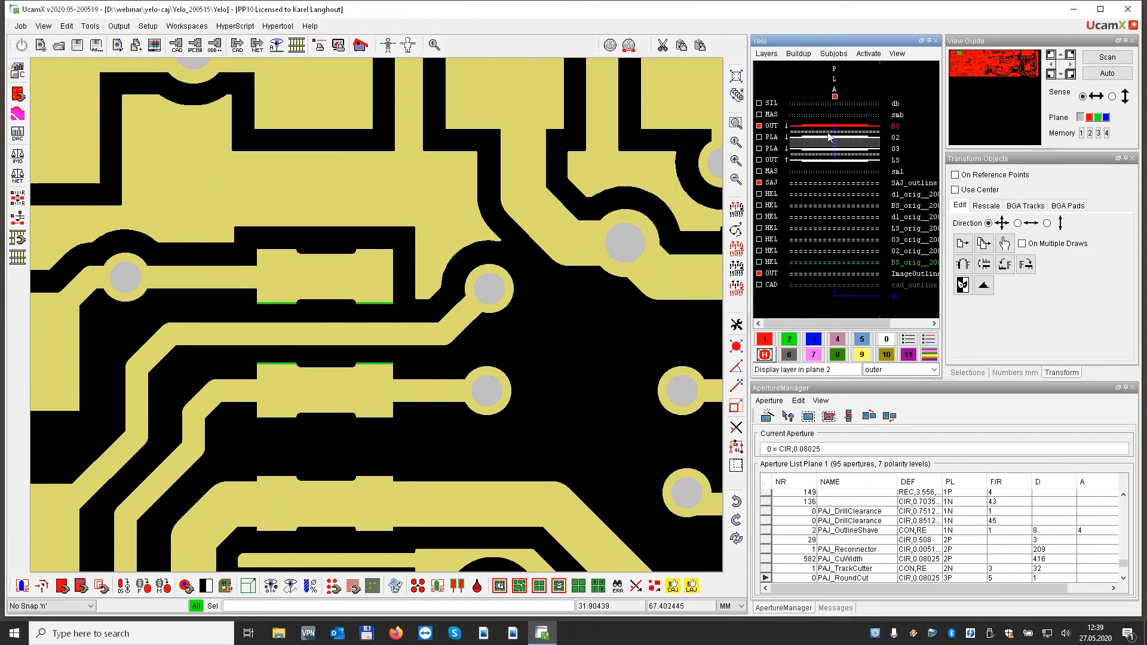
# Make the d1 drill layer the one in plane 1 and hide the original BS layer.
pyautogui.click(765, 339)
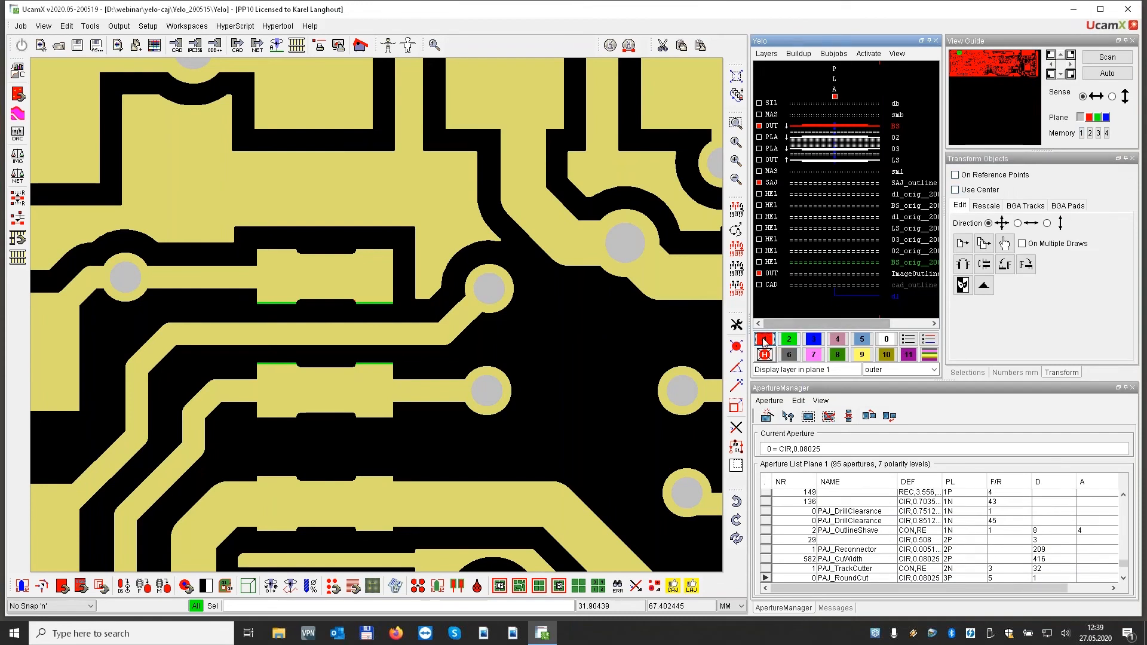
pyautogui.click(895, 296)
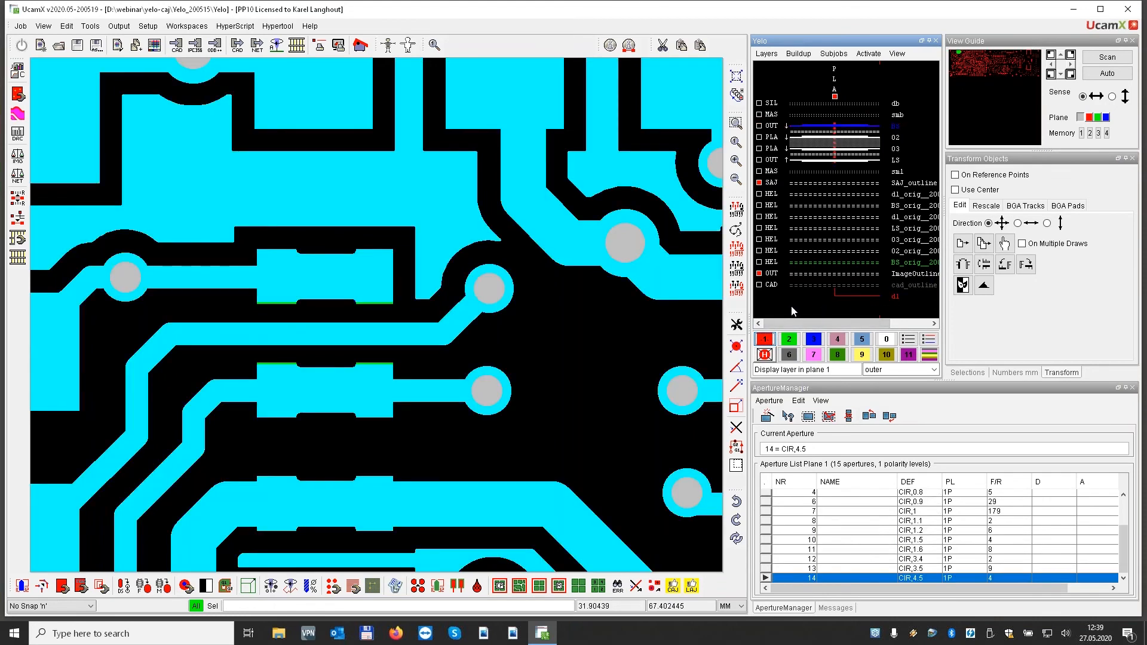
pyautogui.click(904, 264)
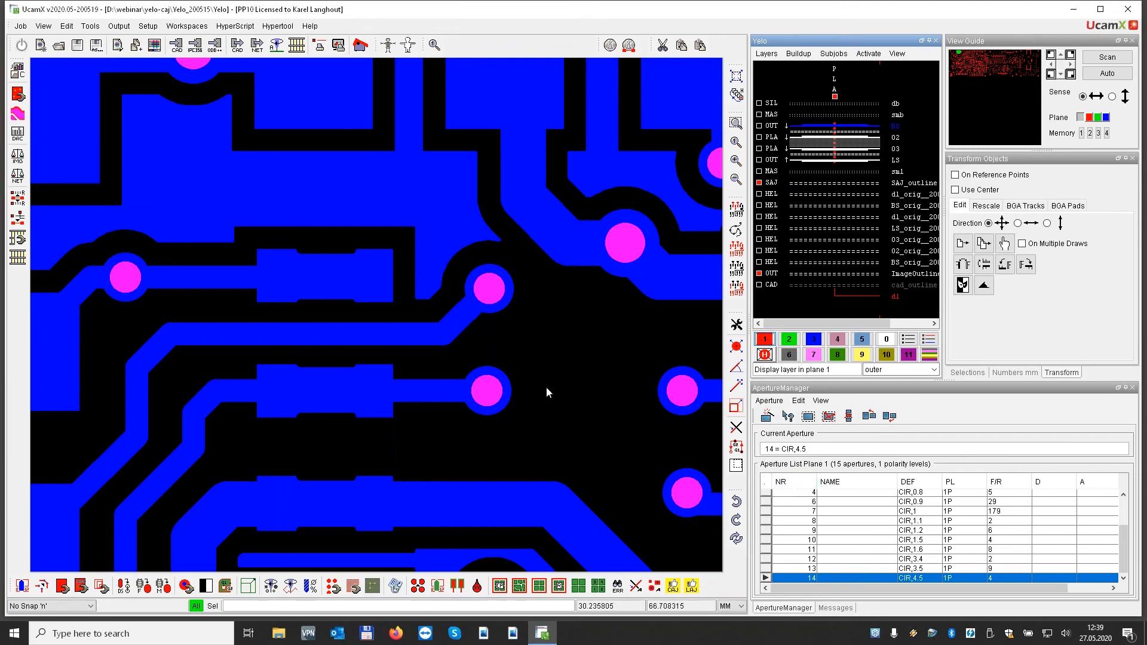
# Load the d1 tools in the Drill Tool Manager, check their functions, keep the 0.45 tool as Via, and exit.
pyautogui.click(310, 586)
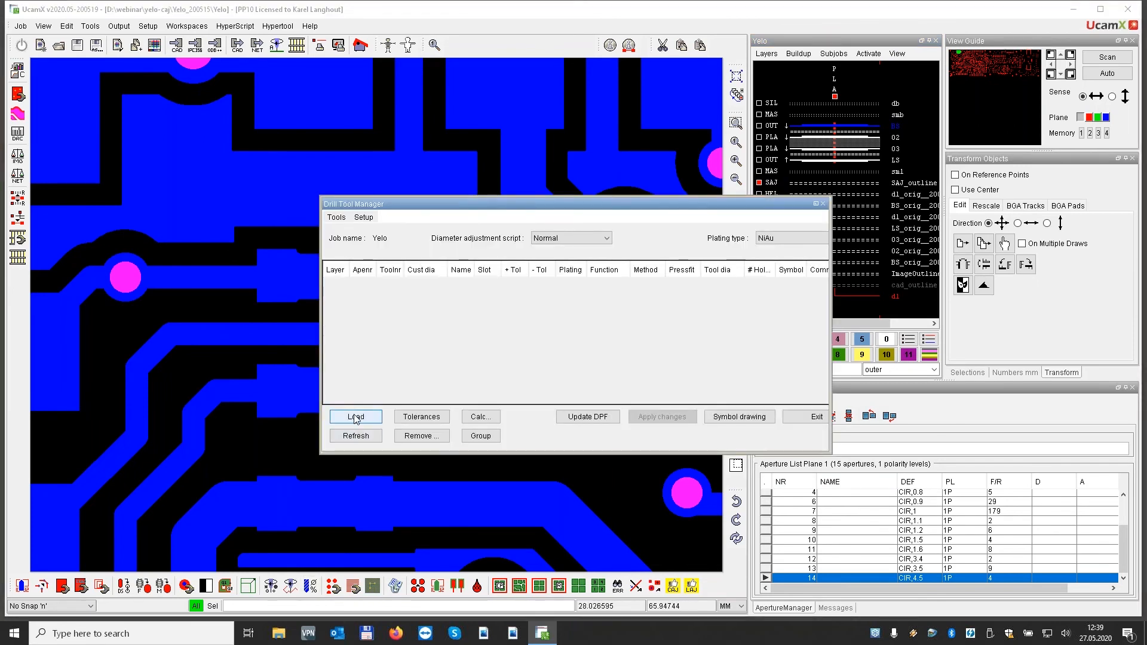
pyautogui.click(356, 417)
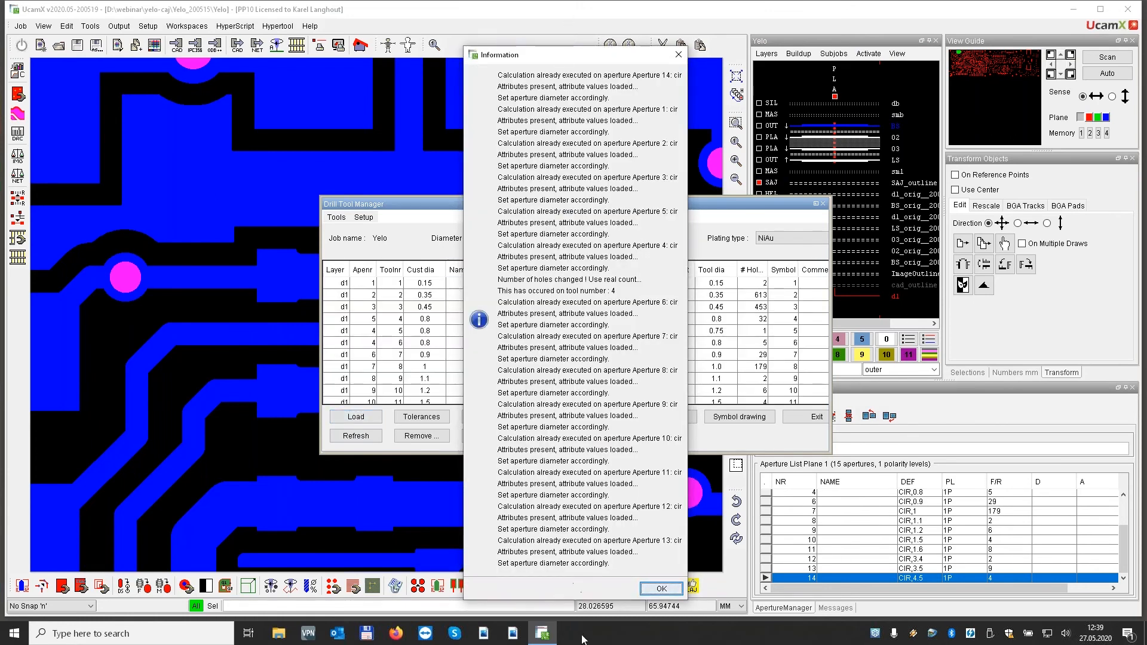
pyautogui.click(660, 588)
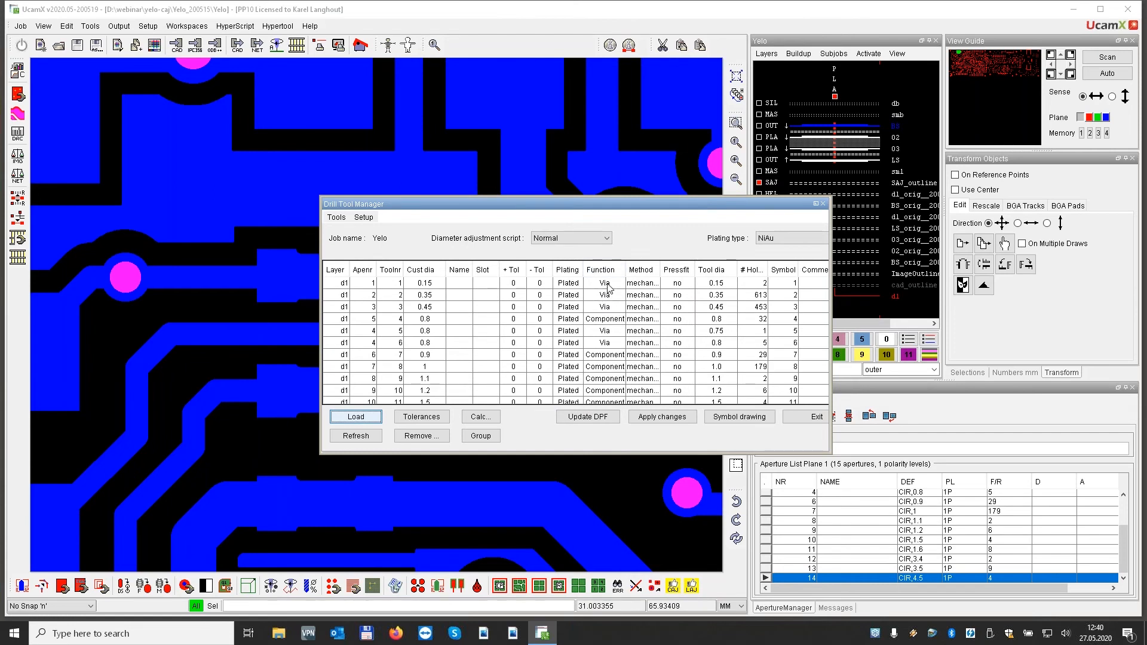
pyautogui.click(434, 285)
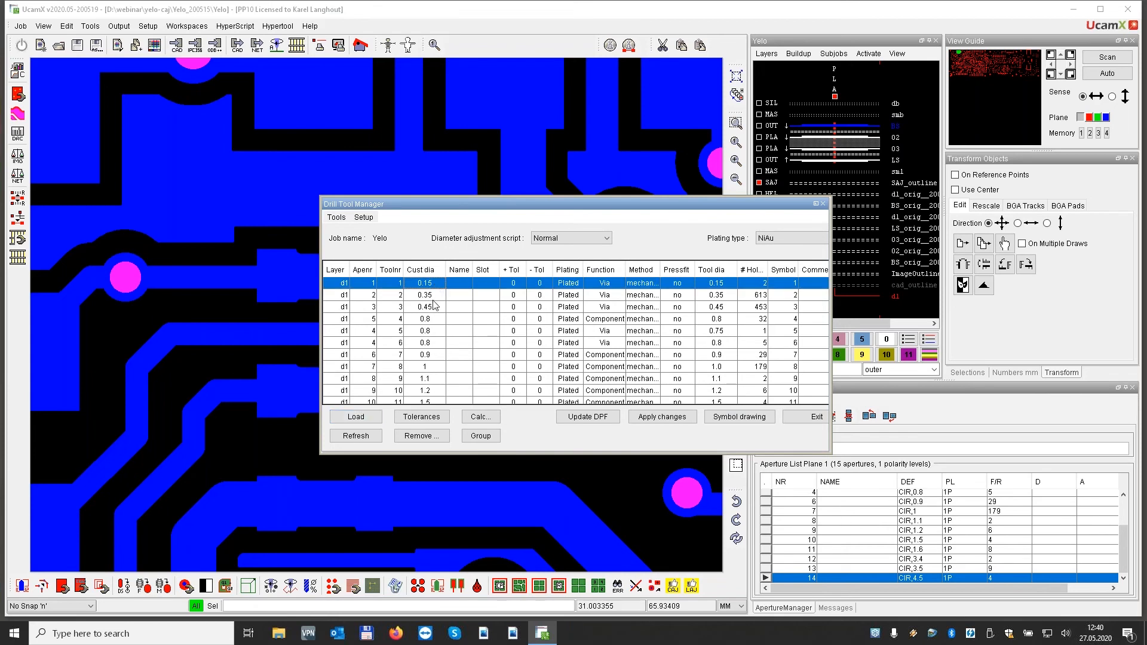
pyautogui.click(619, 307)
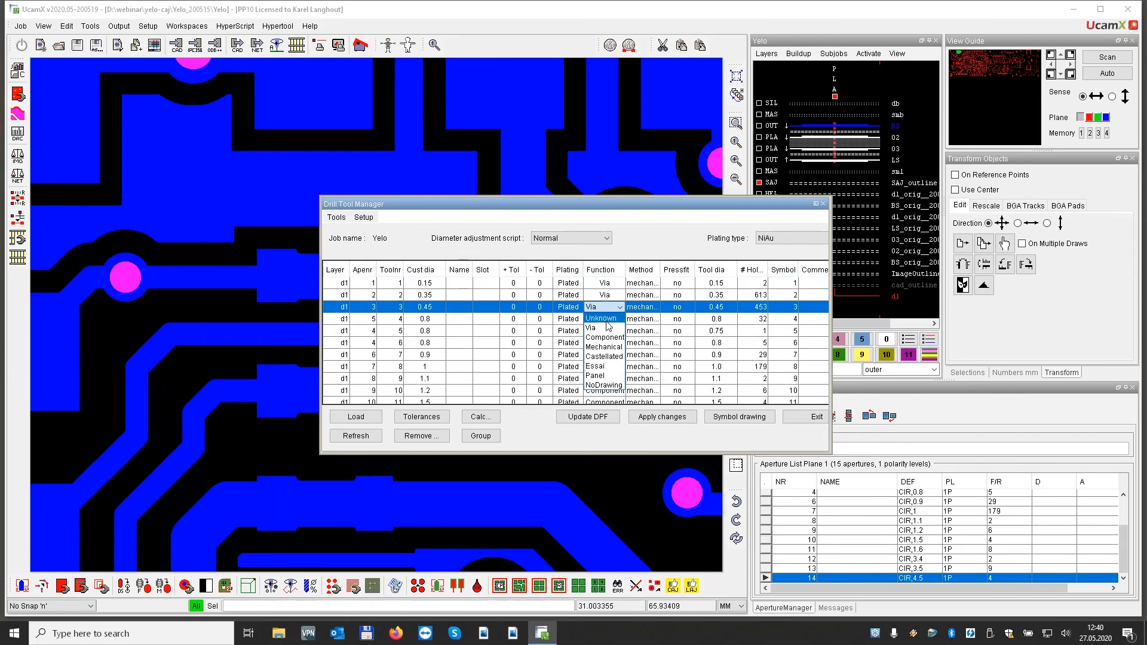
pyautogui.click(597, 328)
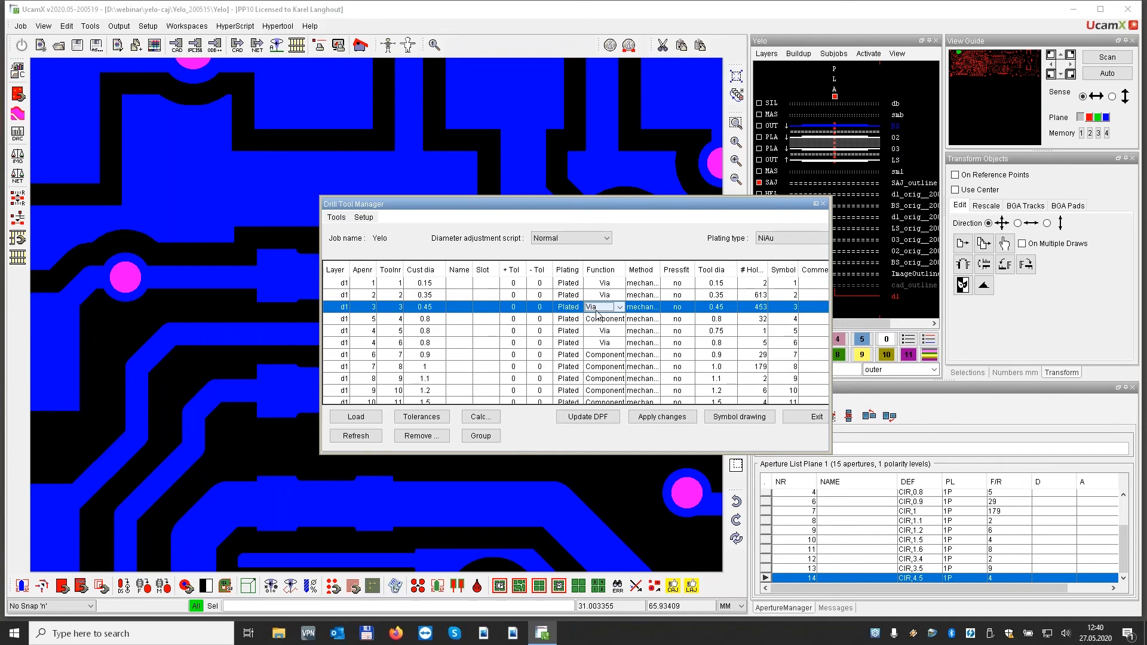
pyautogui.click(816, 417)
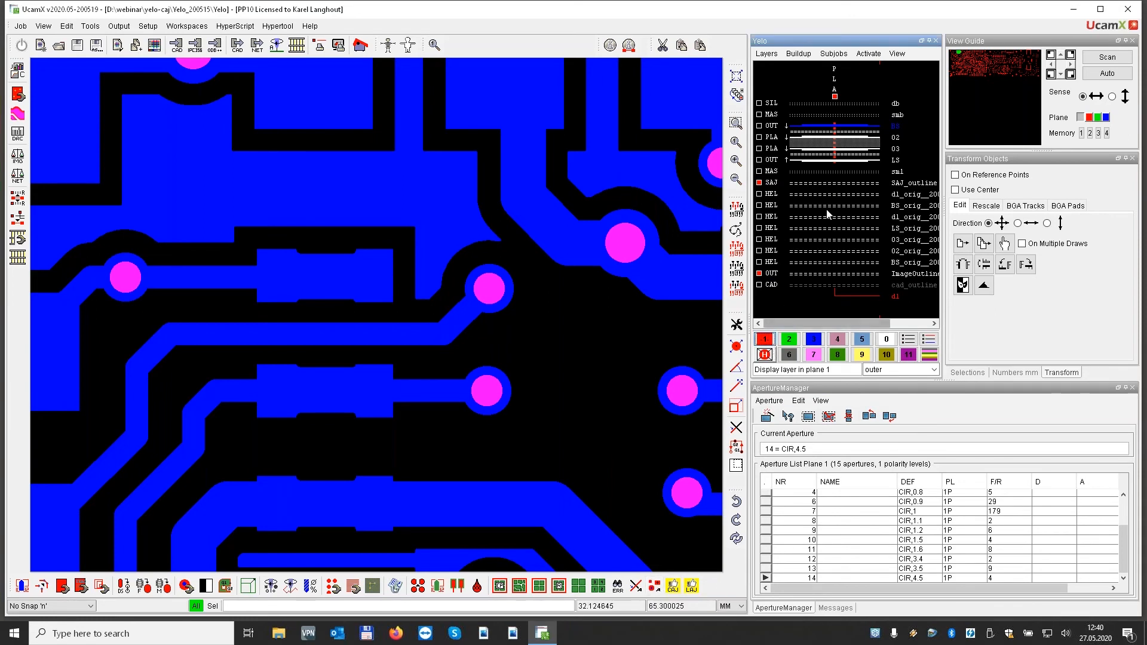
# Show BS in plane 1 and color its pads by type using the Markup Assistant's YELO parameter set, with the whole board in view.
pyautogui.click(893, 127)
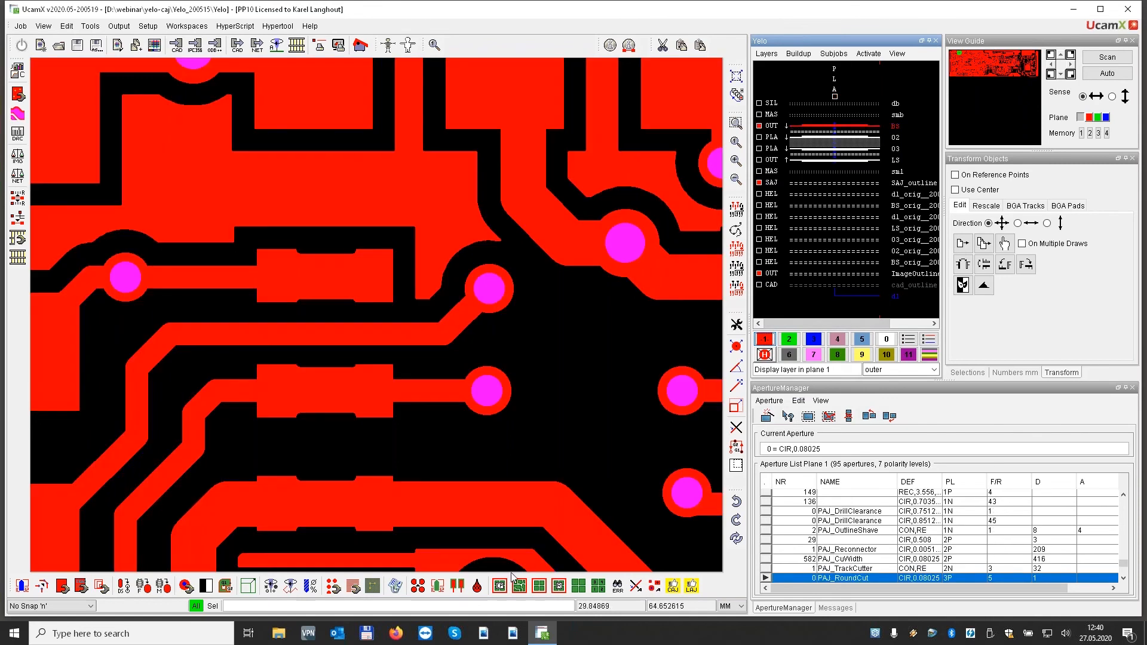
pyautogui.click(656, 590)
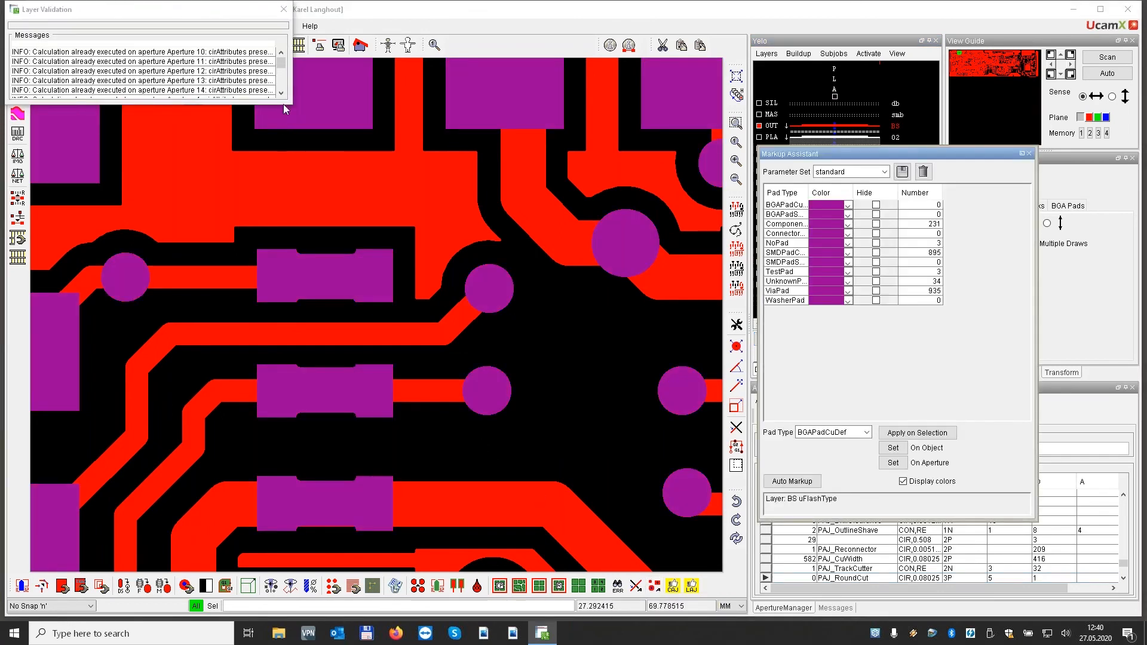
pyautogui.click(283, 9)
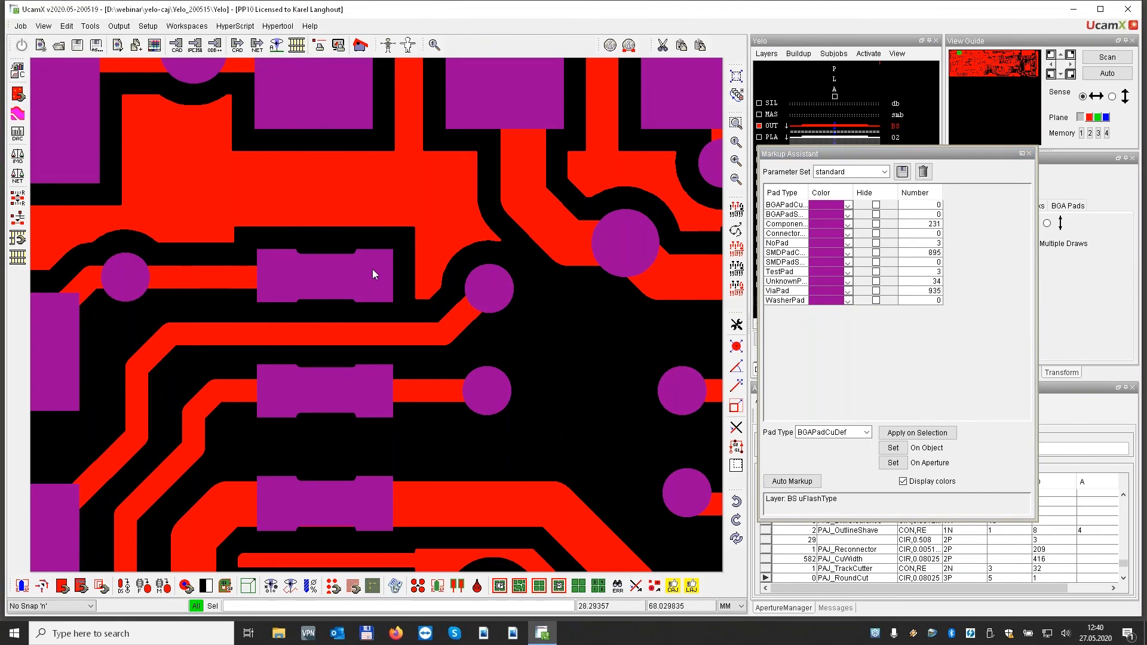
pyautogui.click(885, 172)
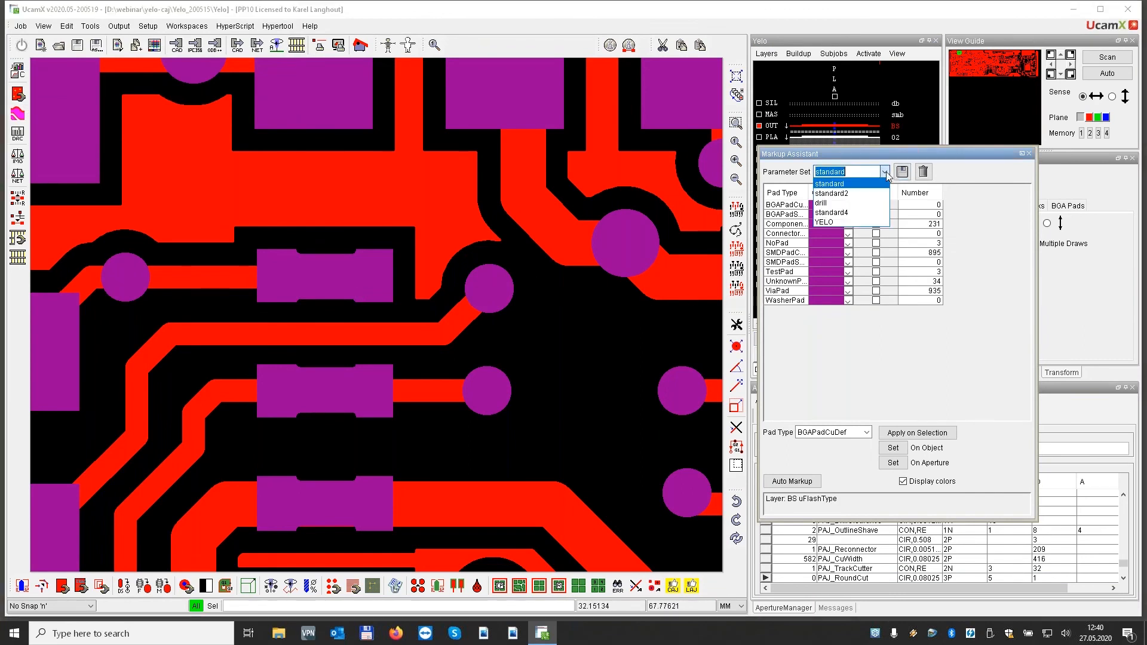
pyautogui.click(824, 222)
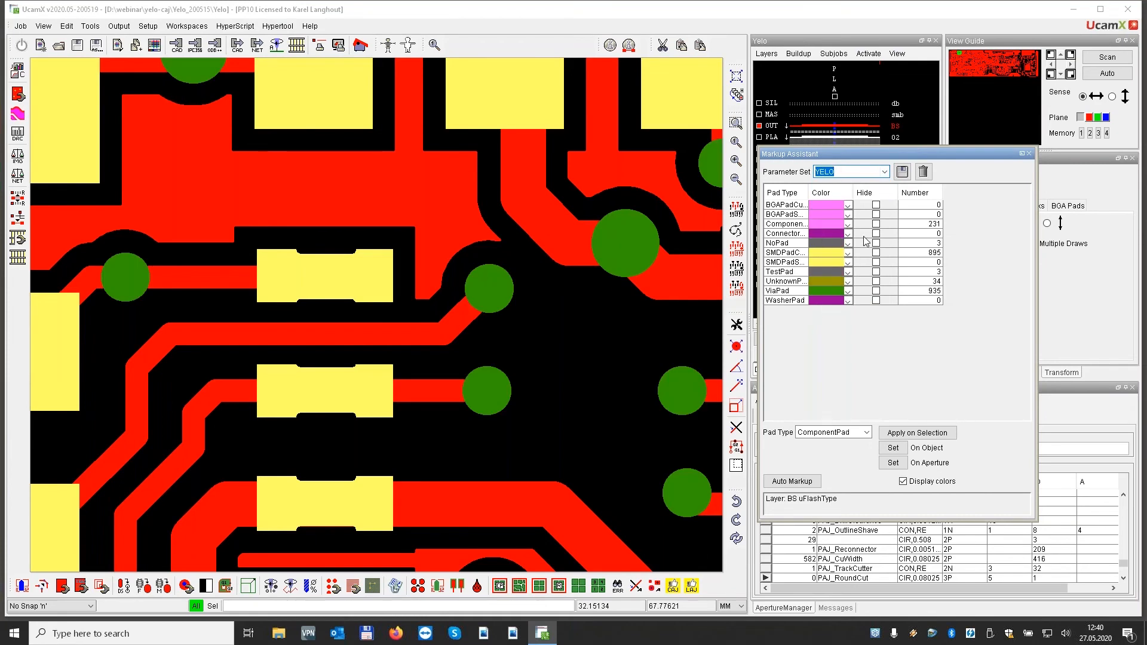
pyautogui.write('t')
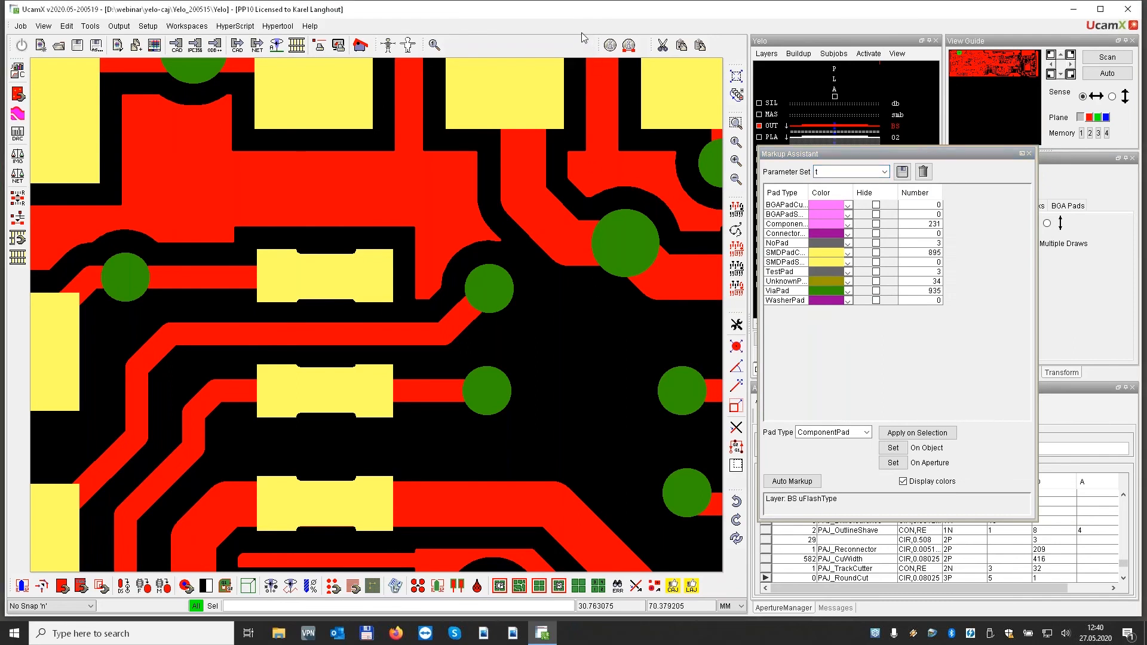
pyautogui.write('t')
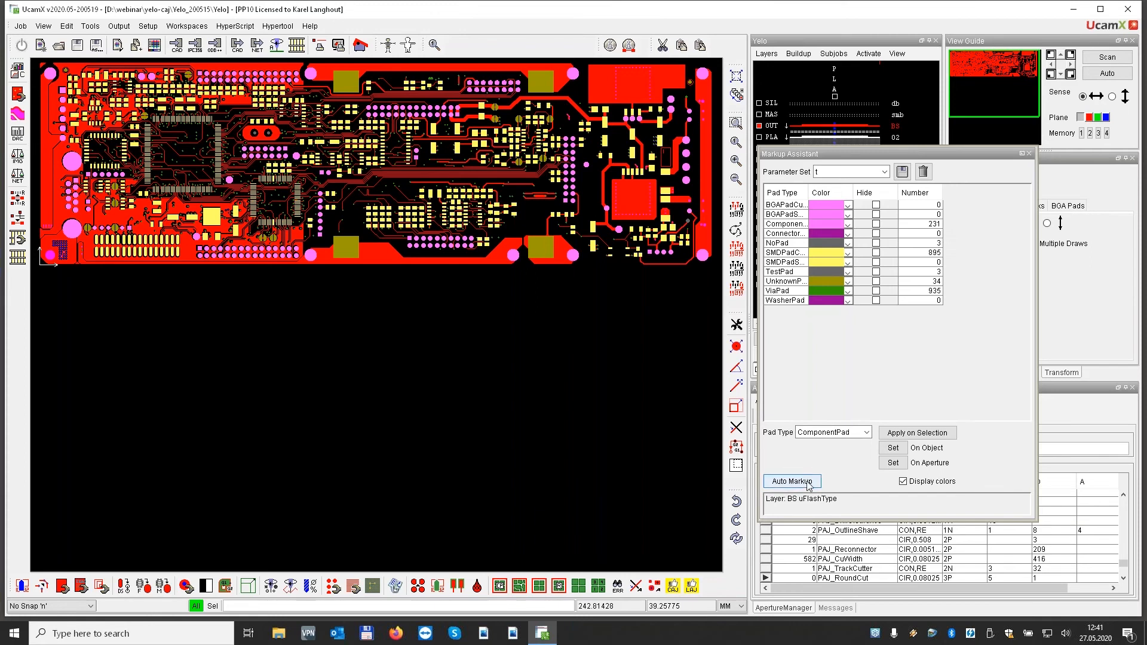
# Open the YELO Copper Adjuster and load the recent via-stack-move job, closing the current job without saving.
pyautogui.click(674, 587)
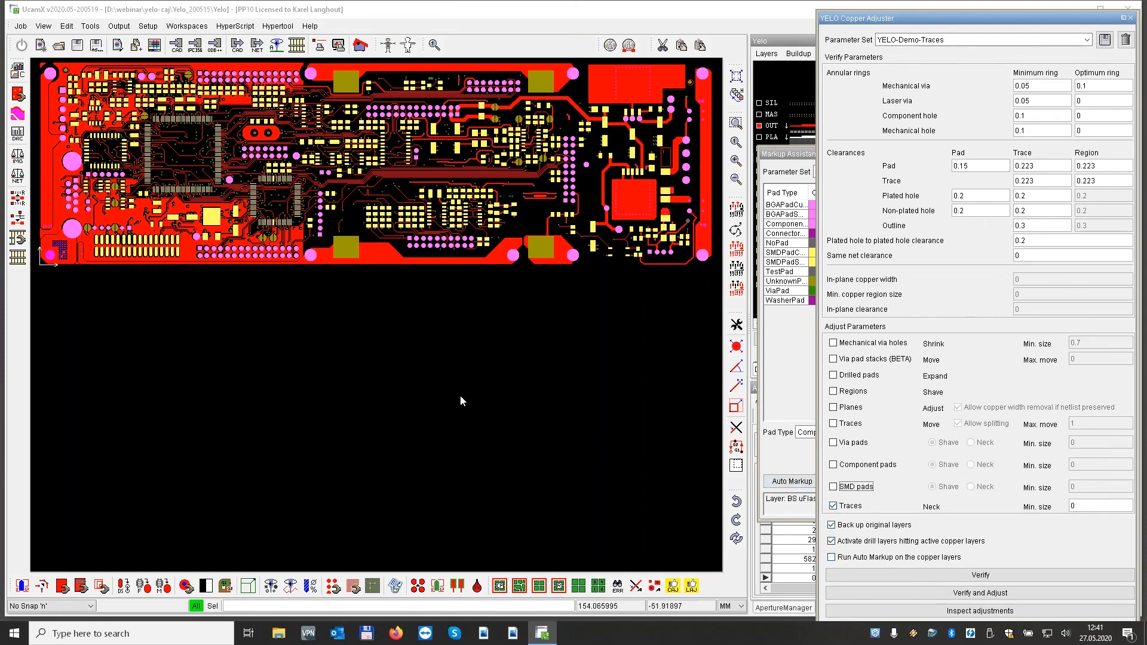
pyautogui.click(22, 26)
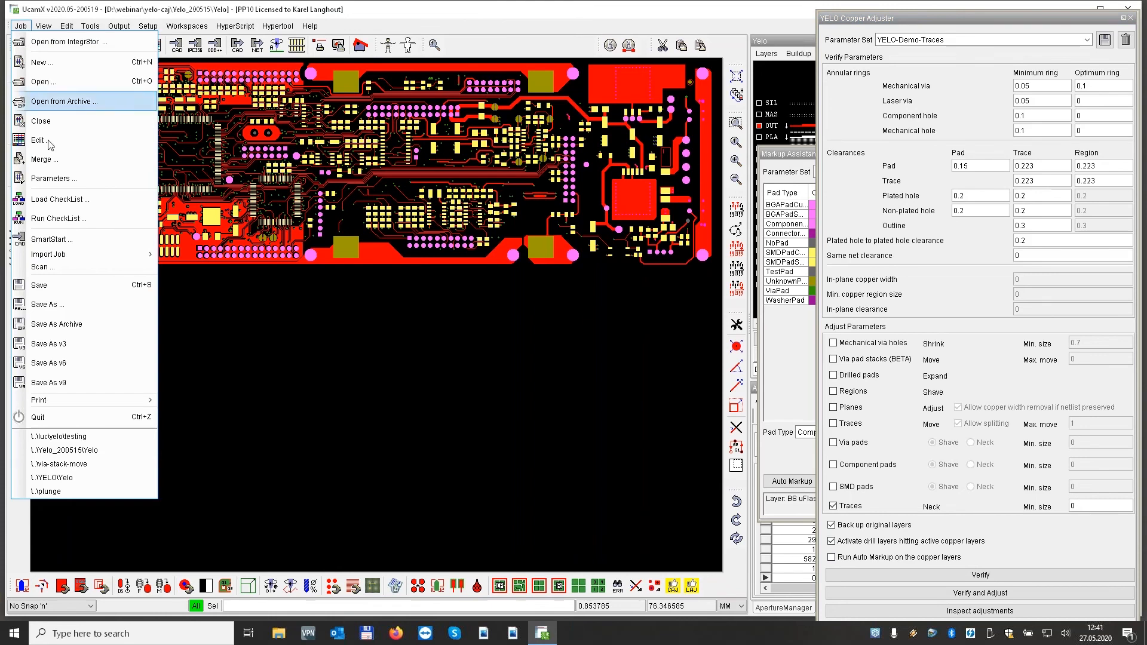
pyautogui.click(67, 464)
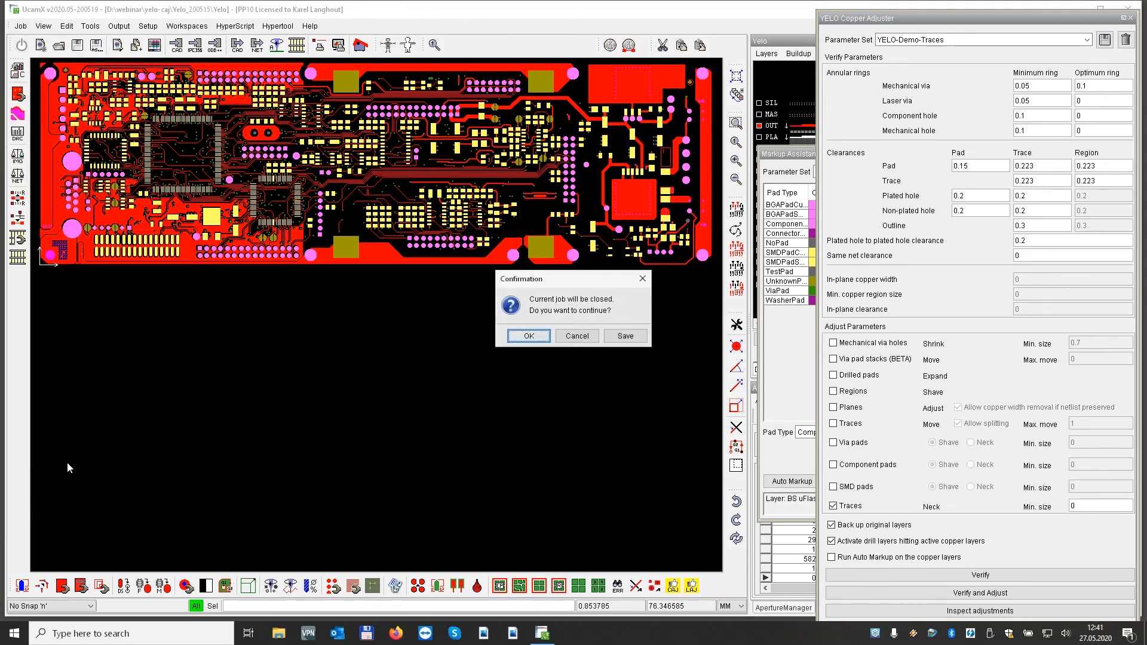
pyautogui.click(527, 335)
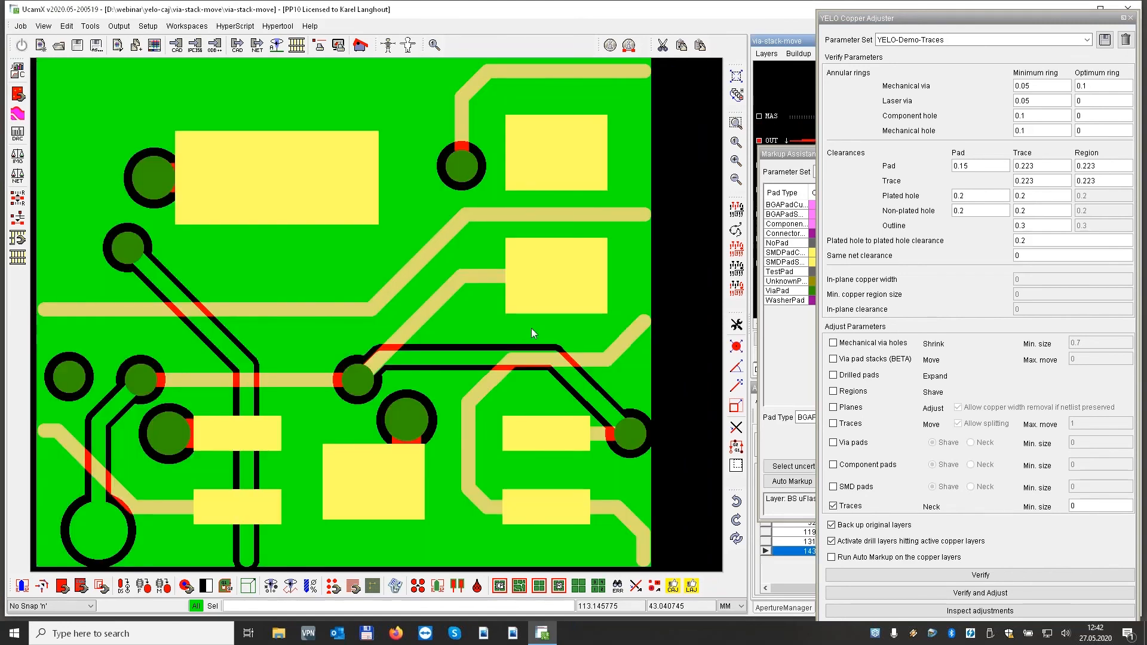
# Close the Markup Assistant and hide the LS layer shown in plane 2.
pyautogui.click(872, 153)
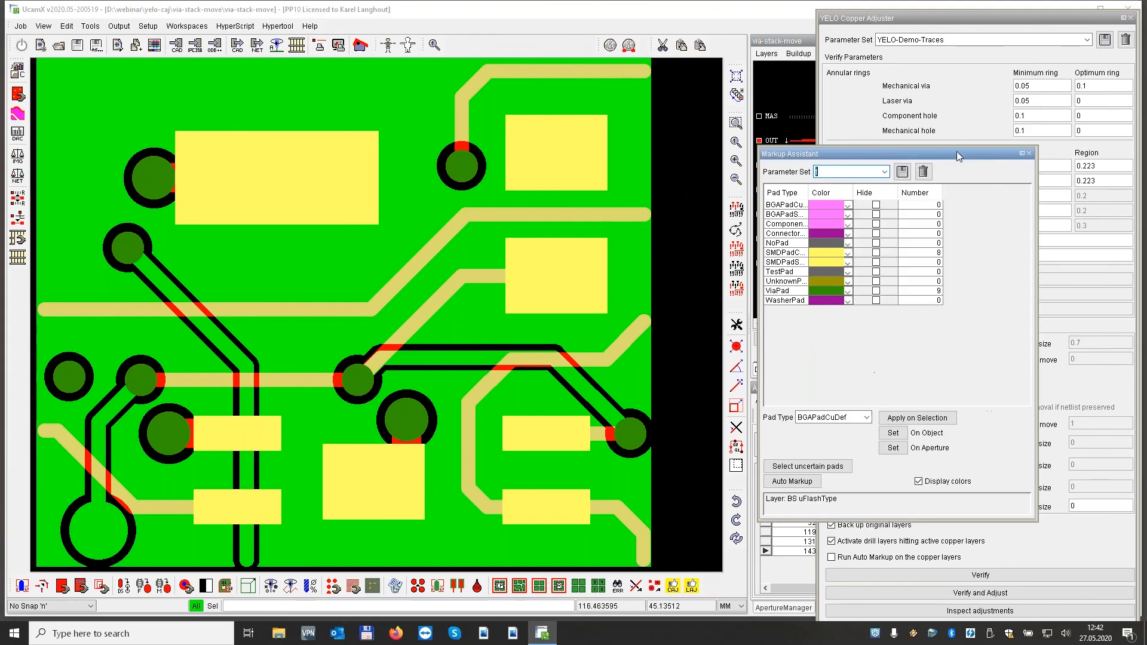
pyautogui.click(1028, 153)
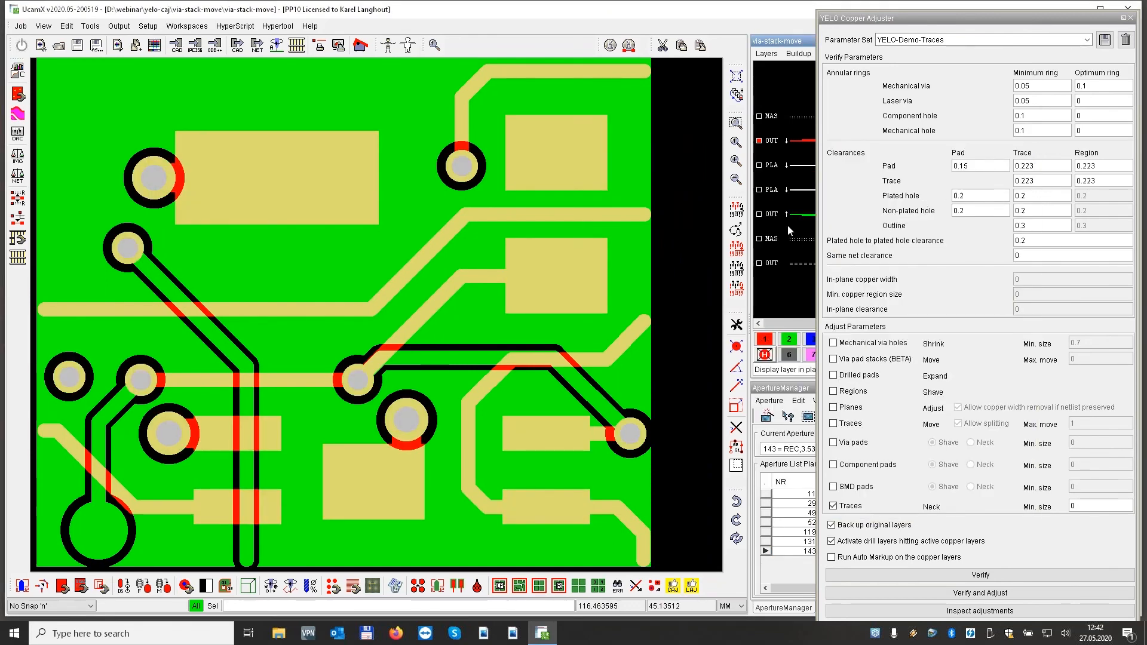
pyautogui.click(761, 340)
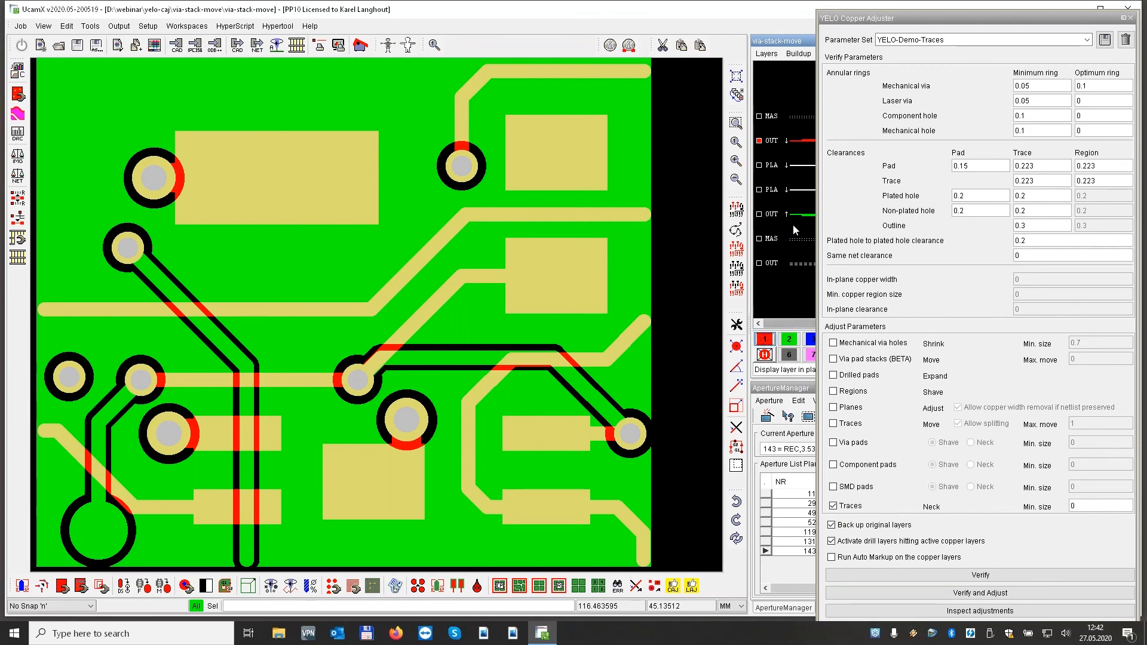
pyautogui.click(798, 219)
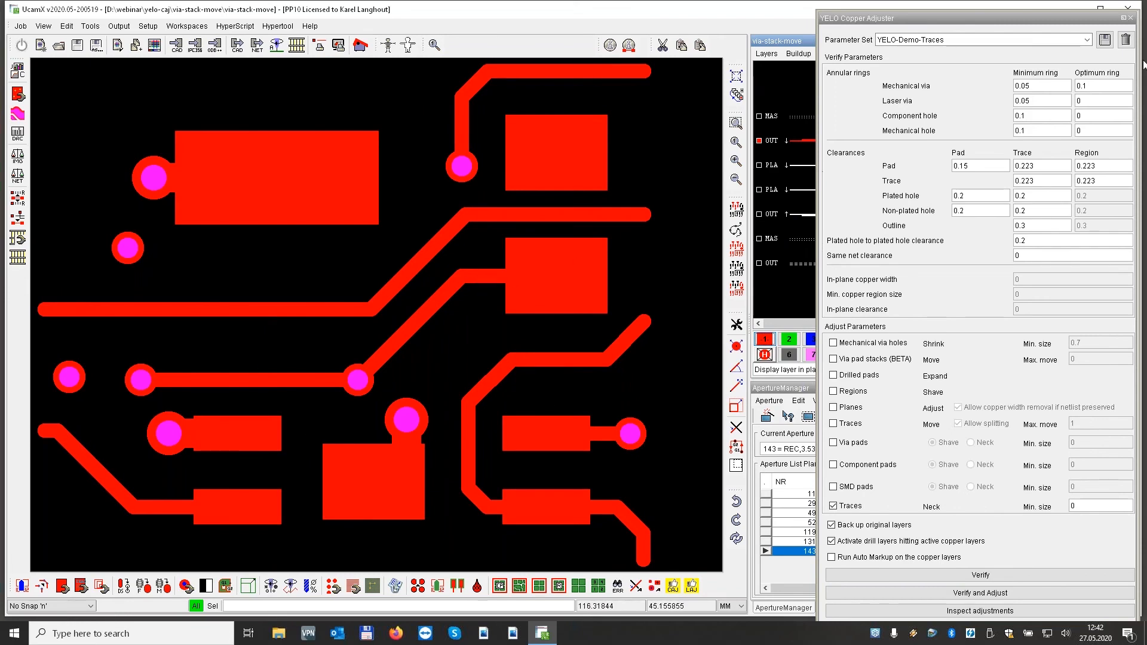
# Load the YELO-viastackmove parameter set and activate the 02, 03 and LS copper layers plus the d1 drill layer alongside BS.
pyautogui.click(1087, 40)
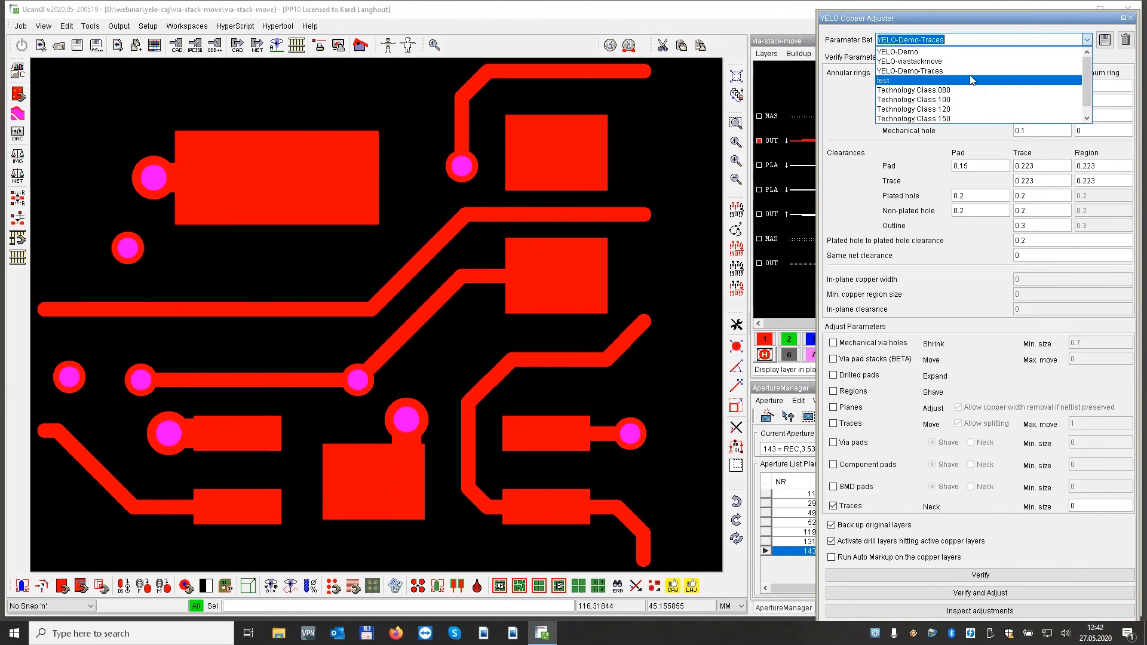
pyautogui.click(962, 62)
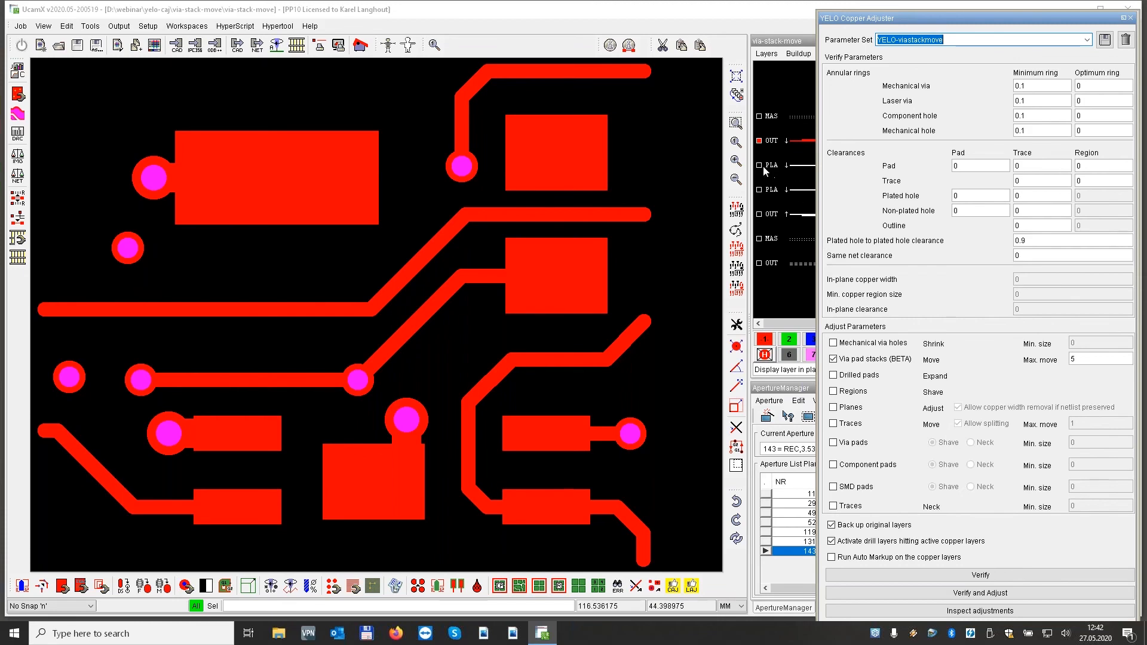
pyautogui.moveTo(762, 167); pyautogui.dragTo(763, 207)
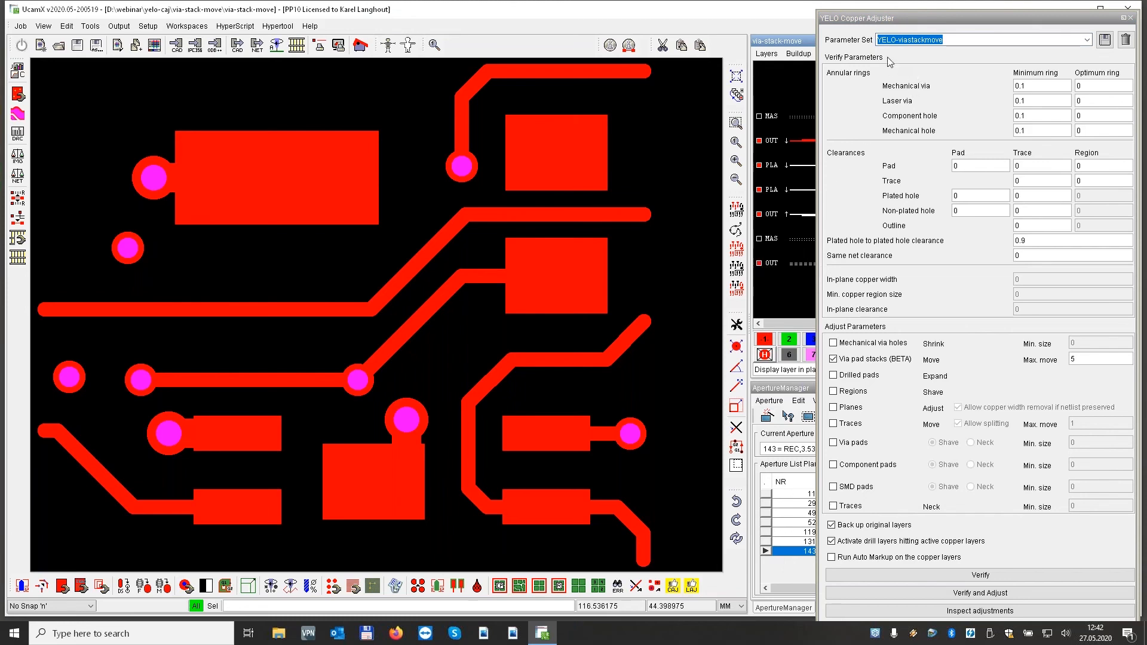
pyautogui.moveTo(875, 17); pyautogui.dragTo(971, 17)
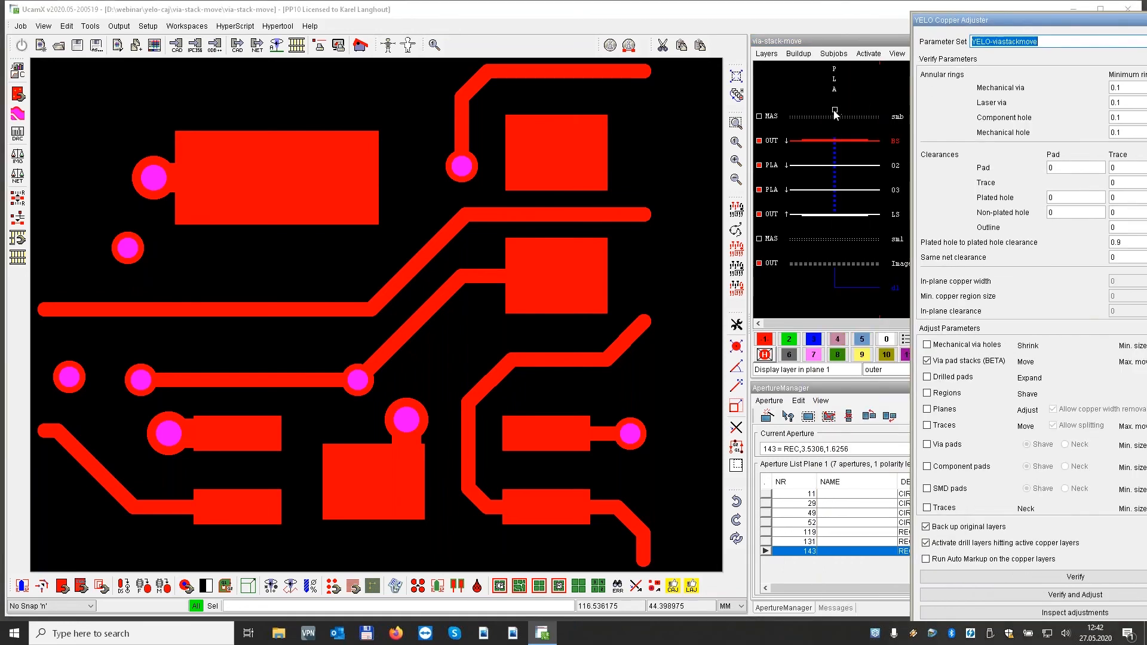
pyautogui.click(773, 142)
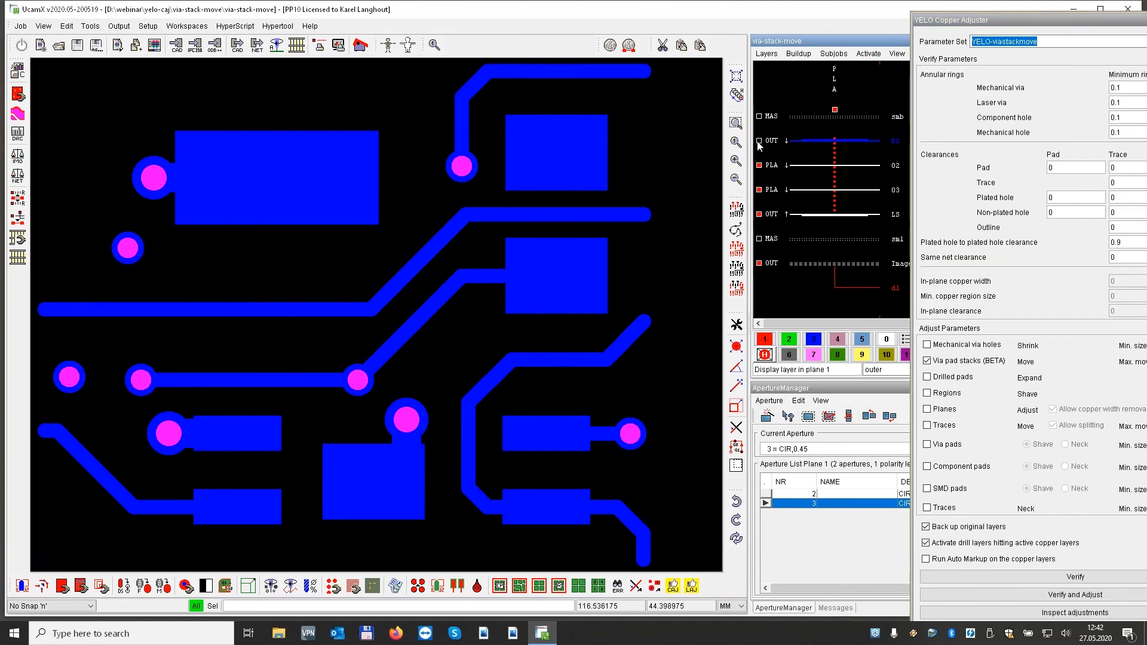
pyautogui.moveTo(1026, 20); pyautogui.dragTo(935, 12)
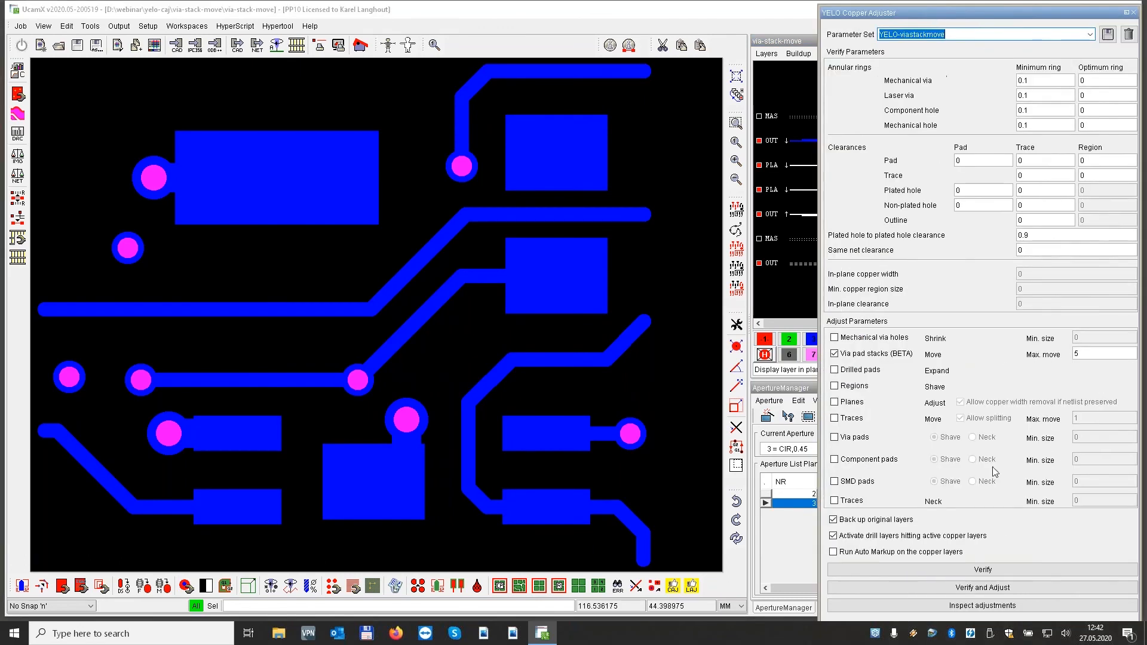
# Verify and adjust the via pad stacks, and close the net compare warning, error handling, status report and copper adjuster.
pyautogui.click(986, 587)
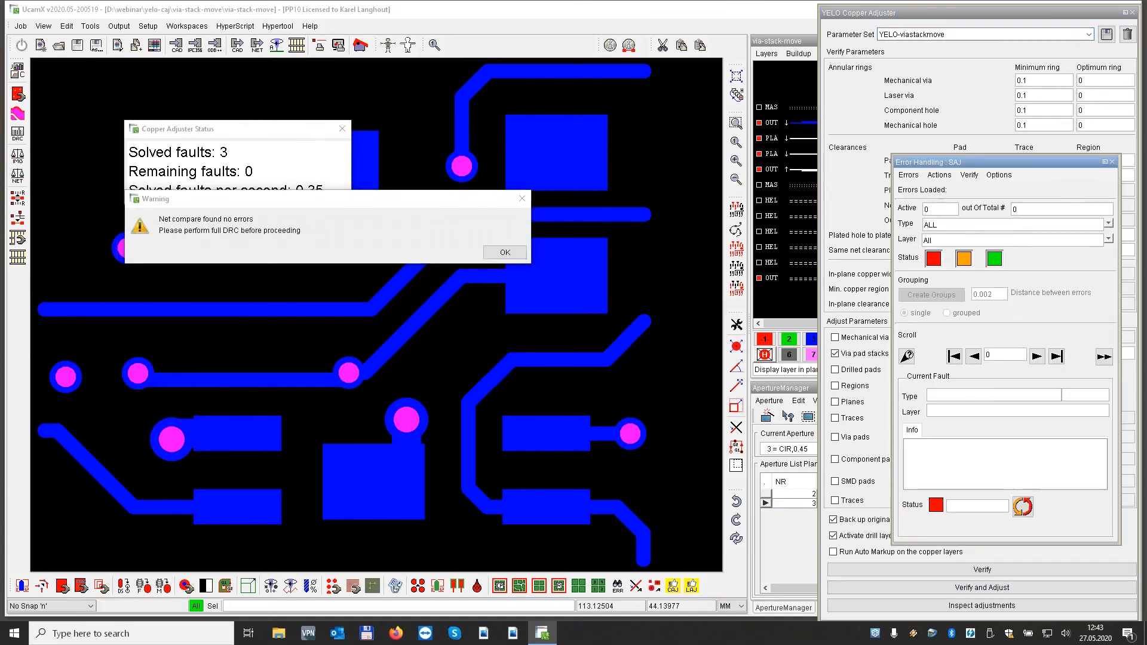
pyautogui.click(504, 252)
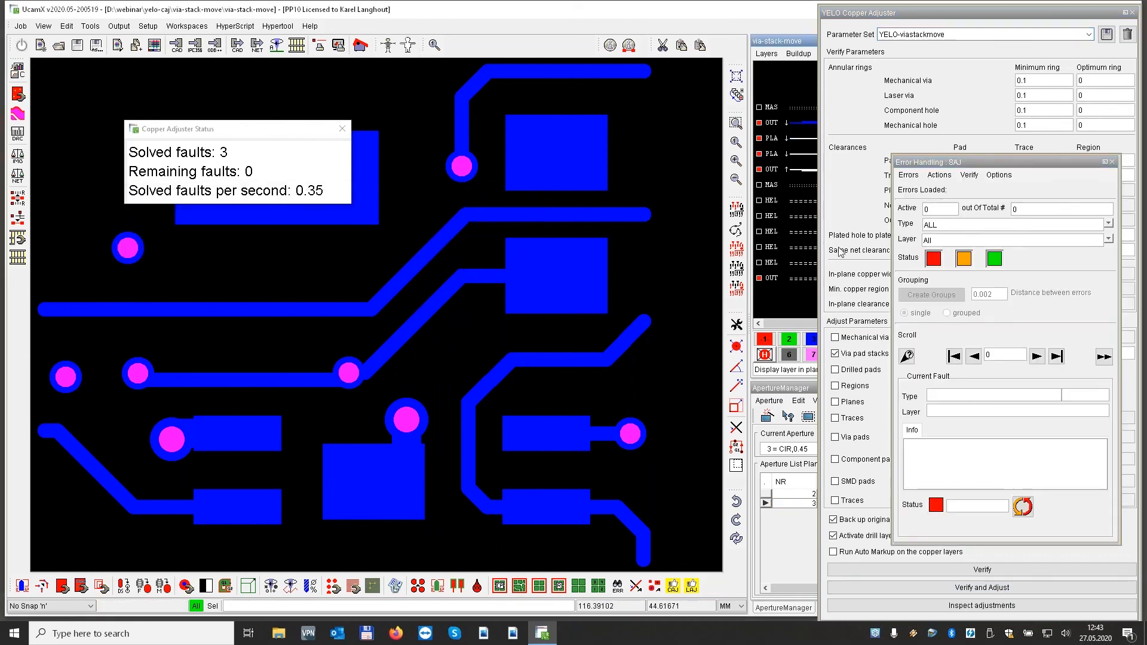
pyautogui.click(1111, 160)
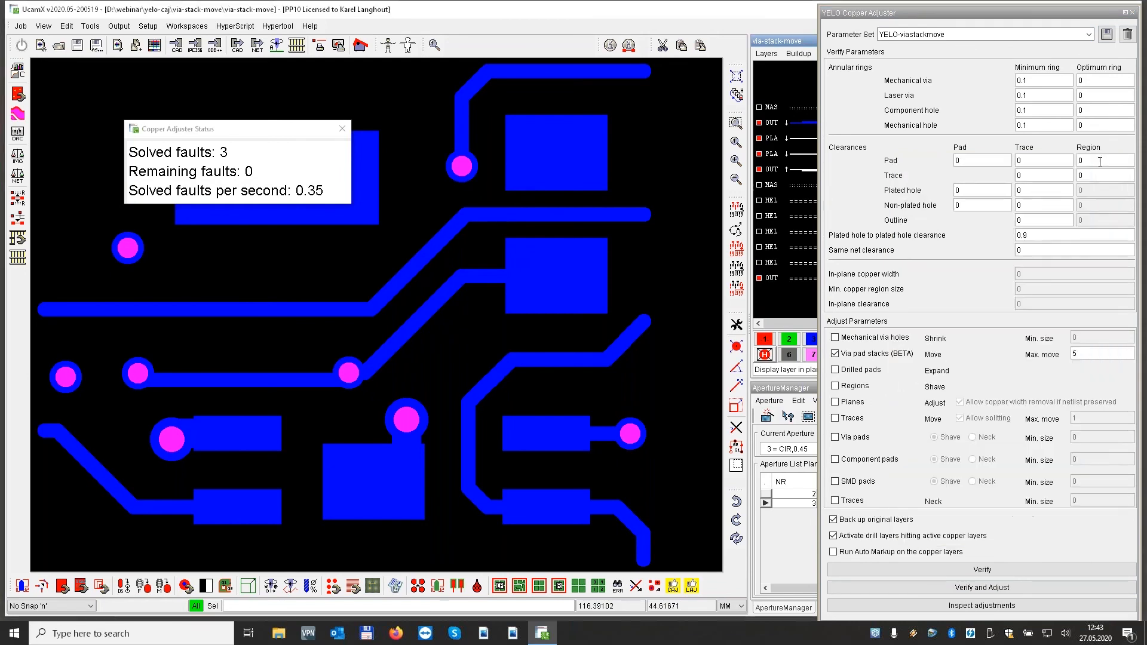
pyautogui.click(342, 129)
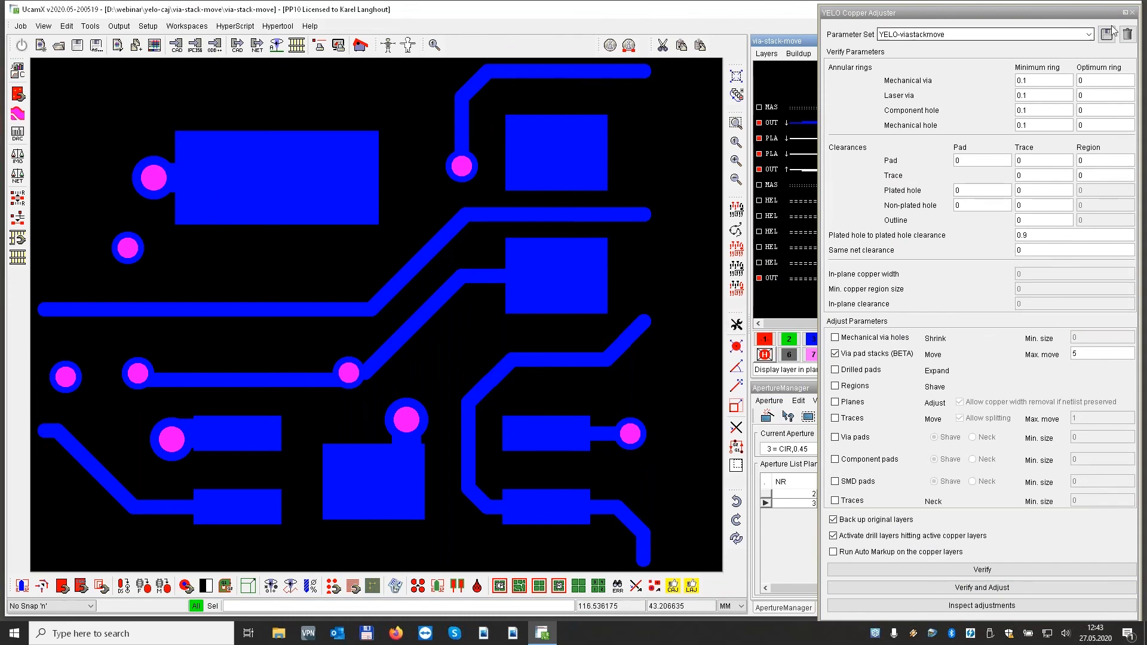
pyautogui.click(1132, 12)
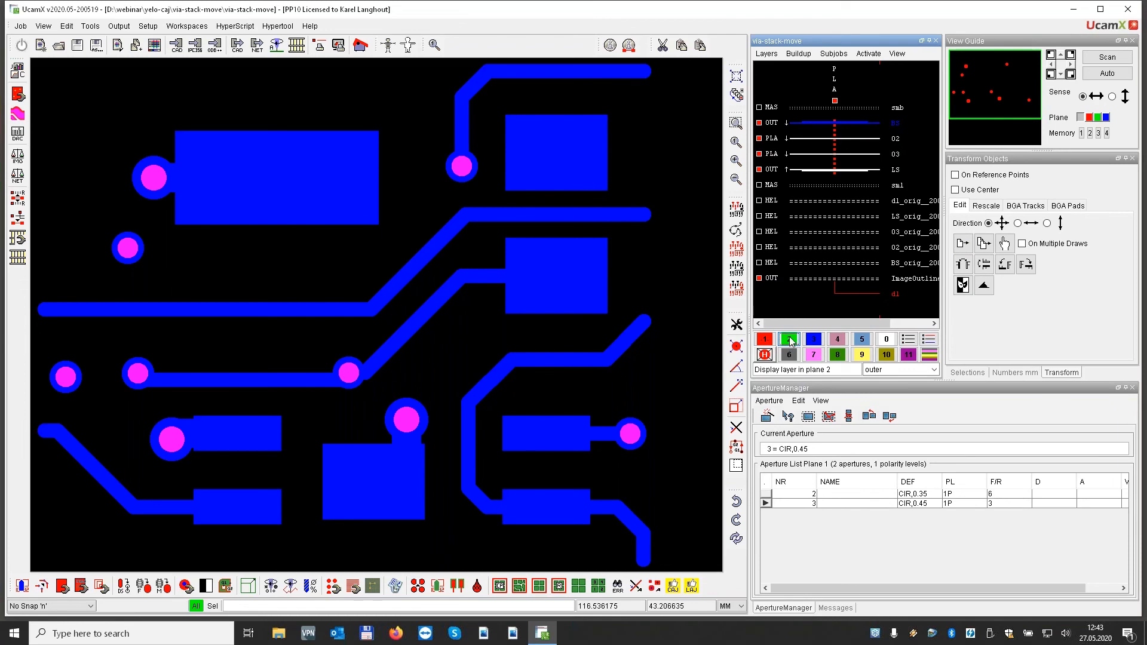
# Show the original d1 layer in plane 2 and compare the moved vias on BS, 02, 03 and LS in plane 1.
pyautogui.click(906, 202)
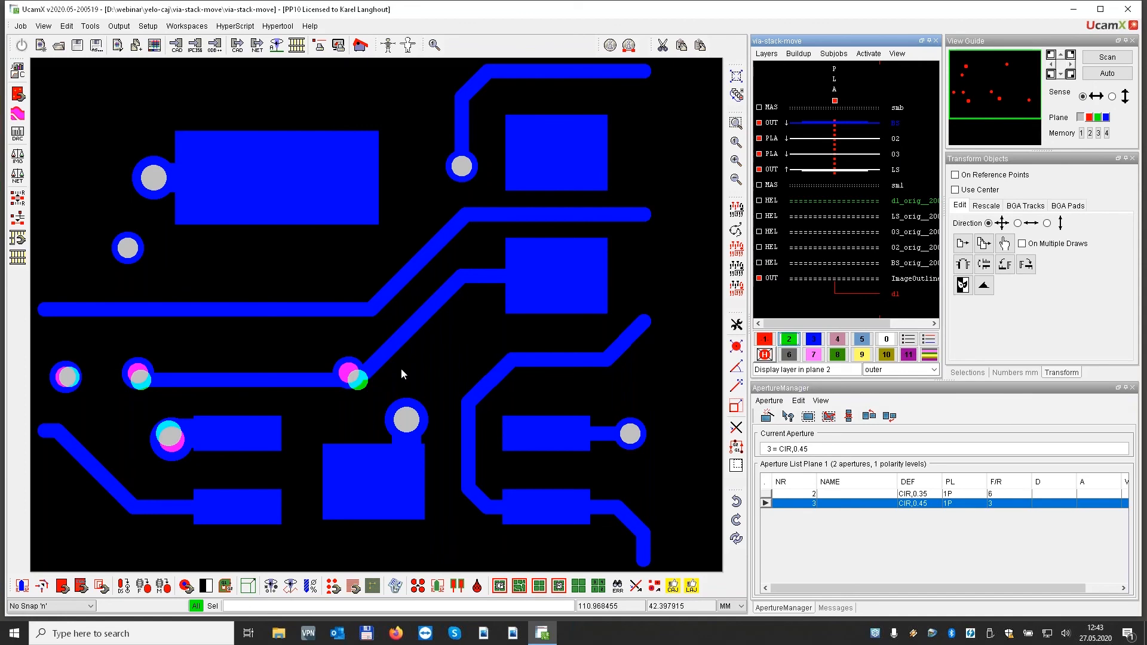
pyautogui.click(763, 340)
pyautogui.click(895, 122)
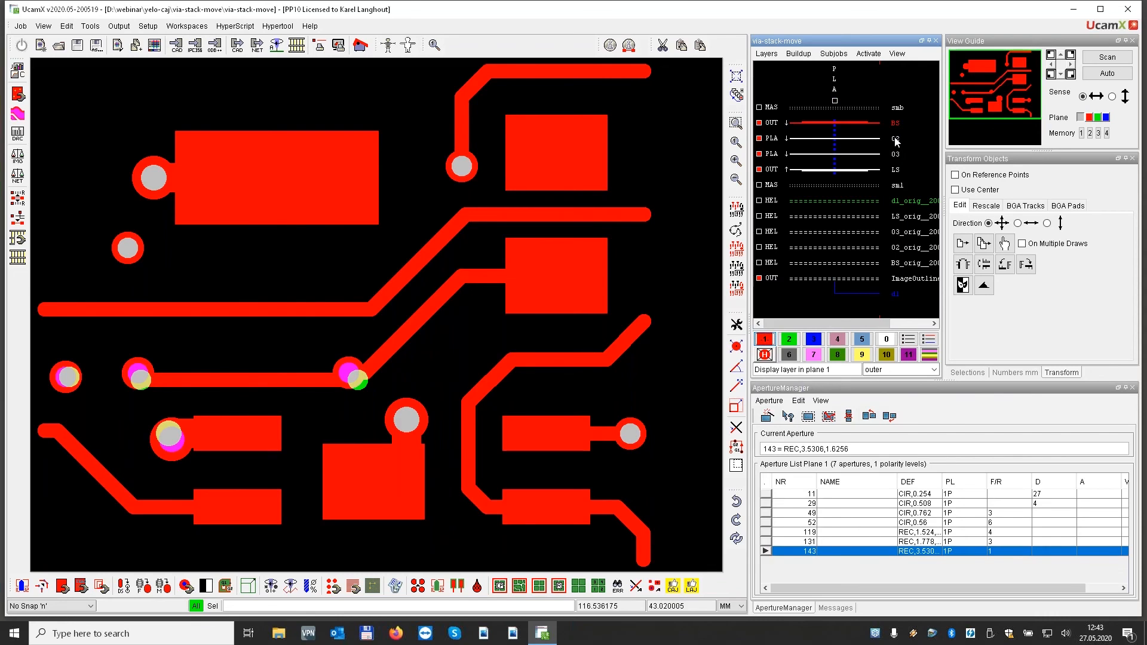
pyautogui.click(896, 139)
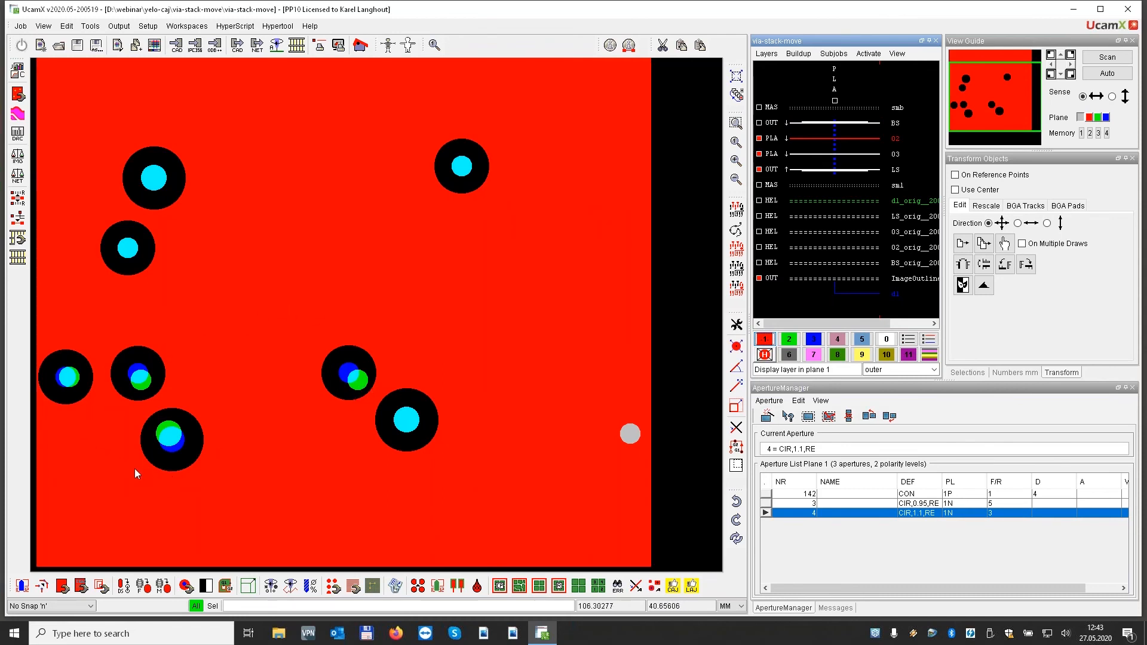
pyautogui.click(896, 157)
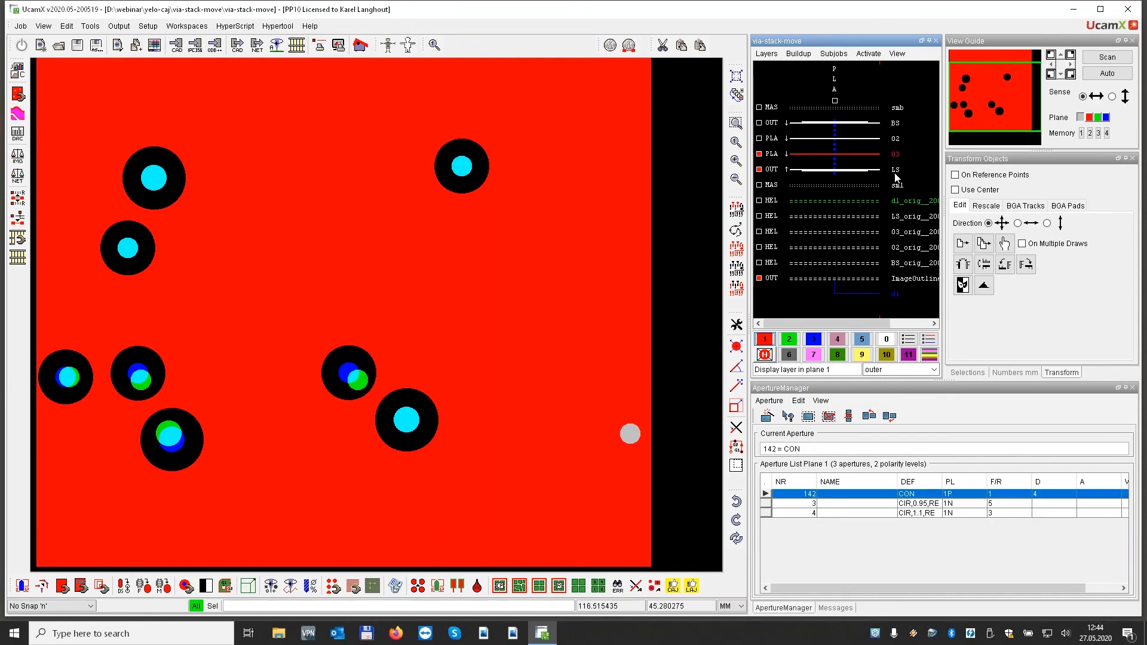
pyautogui.click(895, 169)
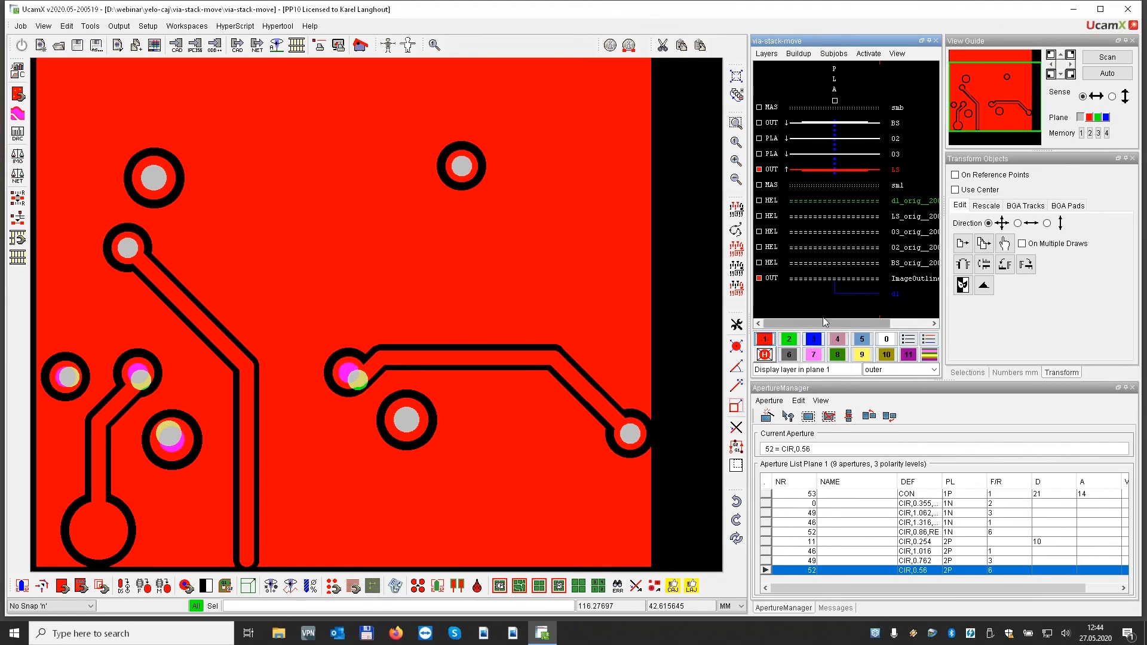
# Hide the original d1 layer and compare LS with its original layer in plane 2.
pyautogui.click(912, 199)
pyautogui.click(789, 341)
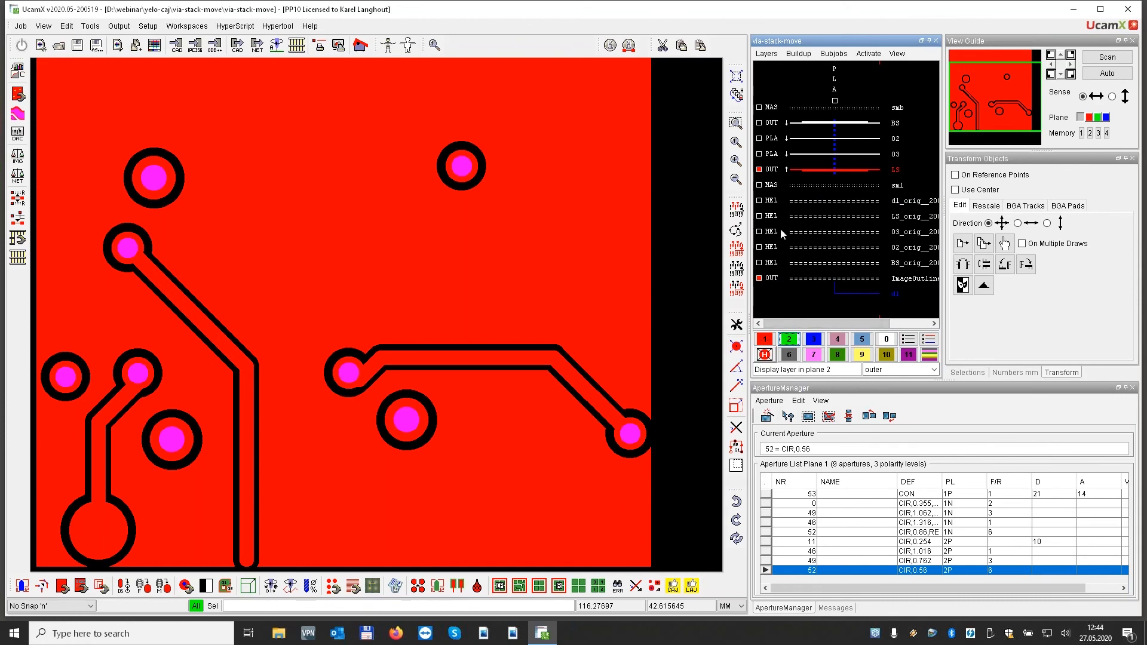
pyautogui.click(907, 217)
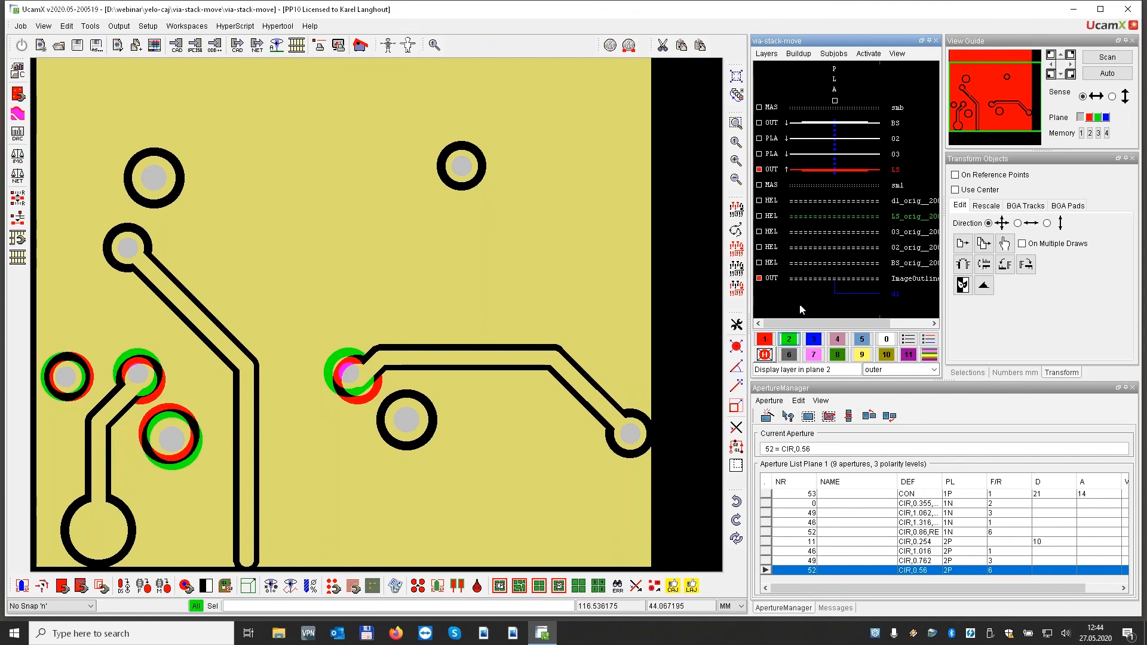
# Display the BS layer in plane 1 and the adjusted LS layer in plane 2 to compare them.
pyautogui.click(765, 339)
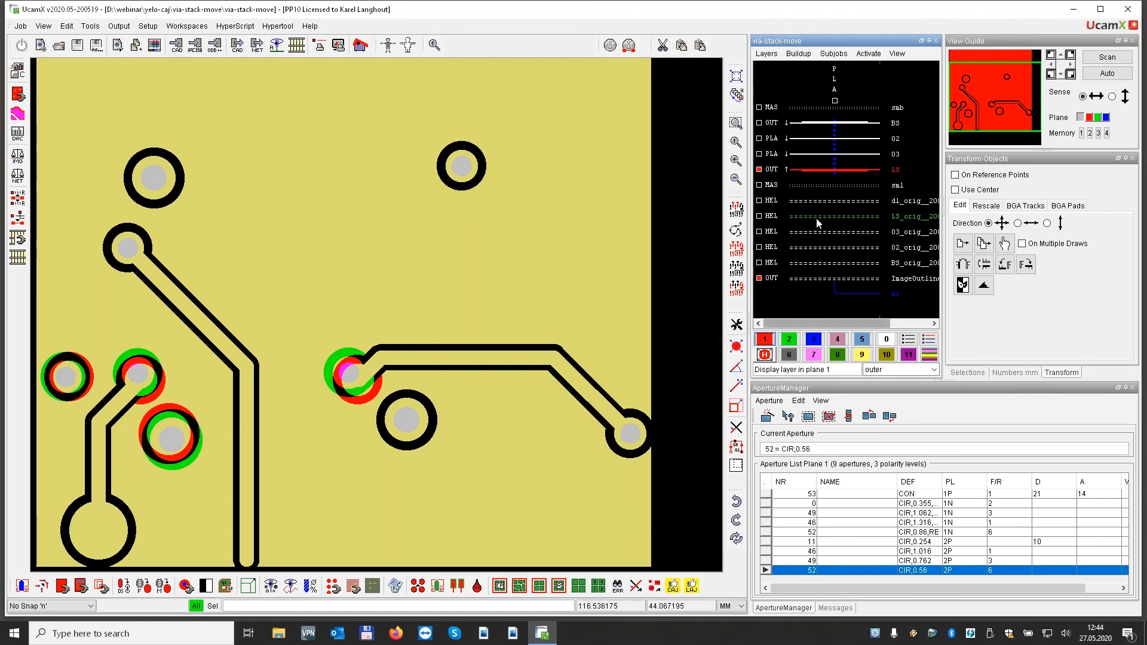
pyautogui.click(897, 124)
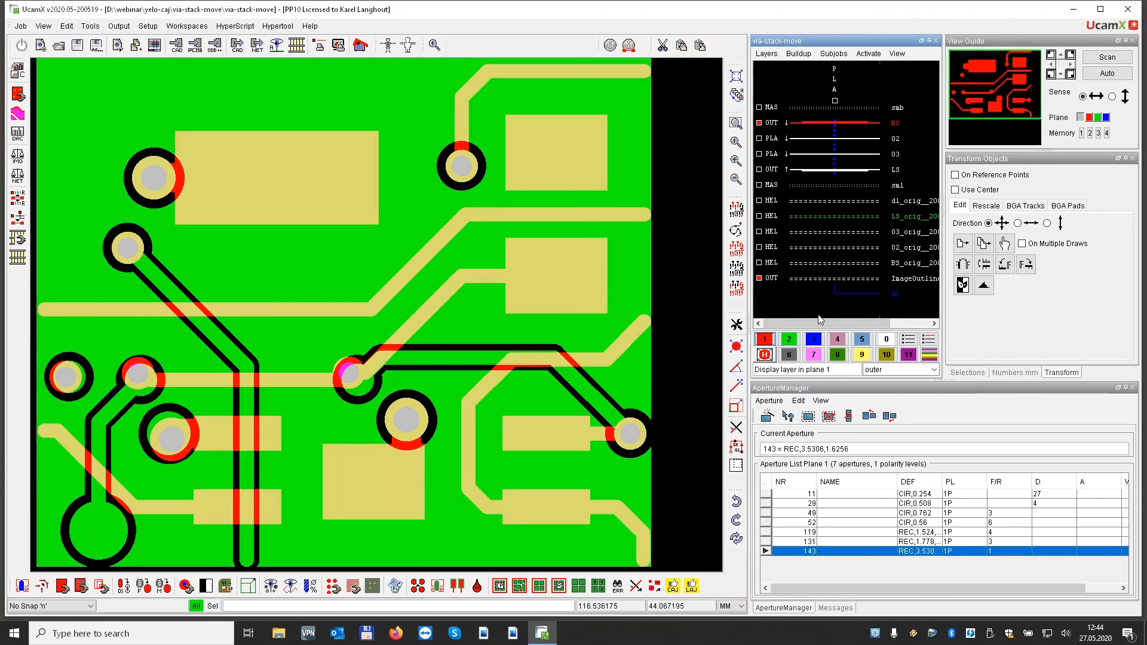
pyautogui.click(789, 339)
pyautogui.click(895, 171)
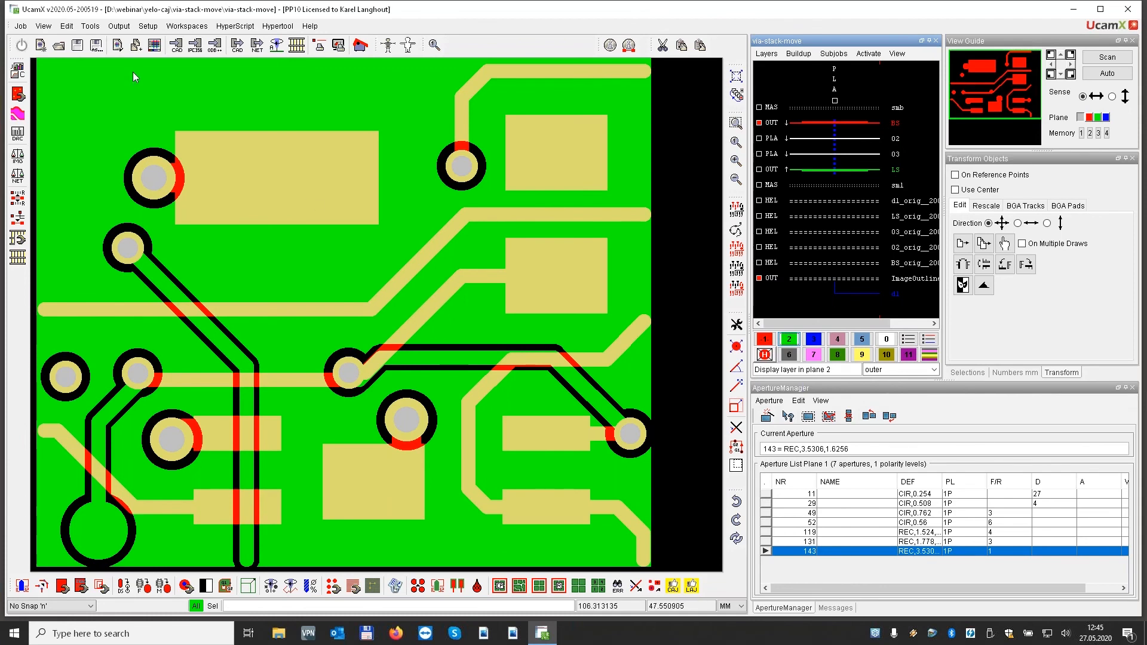
# Open the recent Yelo job from the Yelo_200515 folder.
pyautogui.click(20, 26)
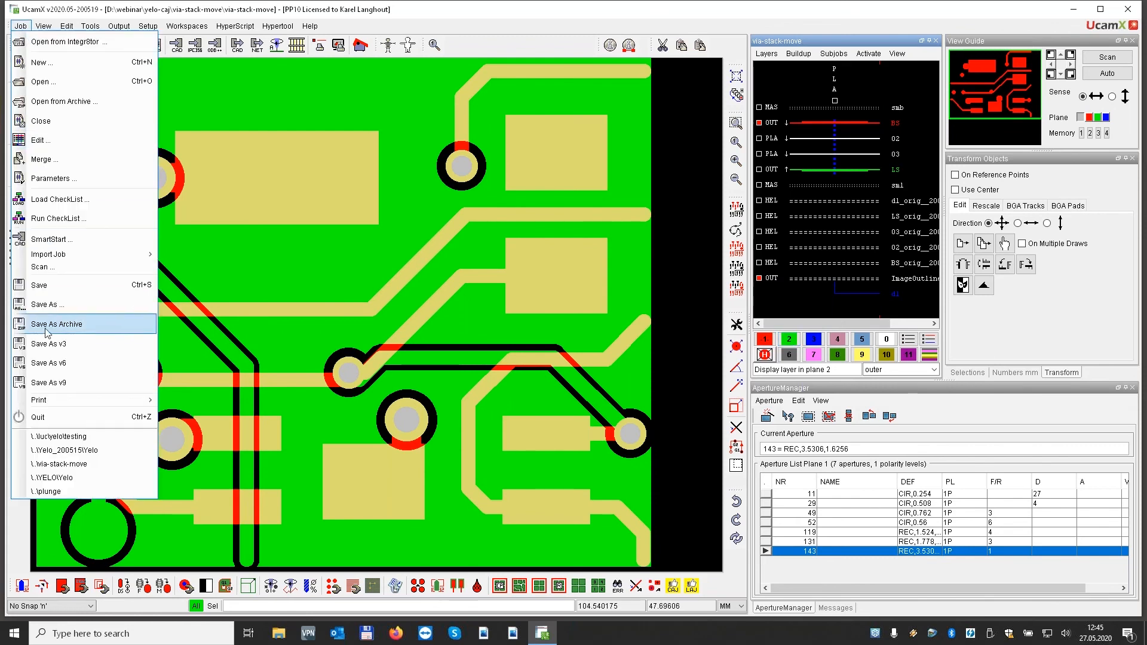
pyautogui.click(78, 451)
pyautogui.click(528, 335)
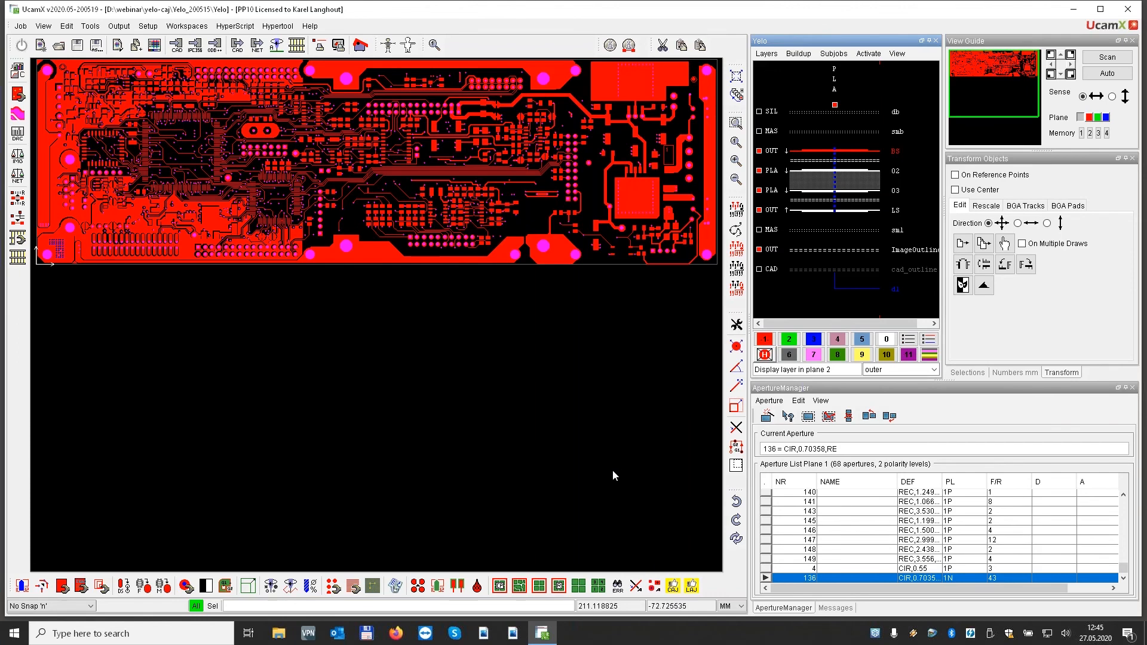
# Load the YELO-Demo parameter set in the YELO Copper Adjuster and review its minimum copper region size and in-plane copper width.
pyautogui.click(672, 587)
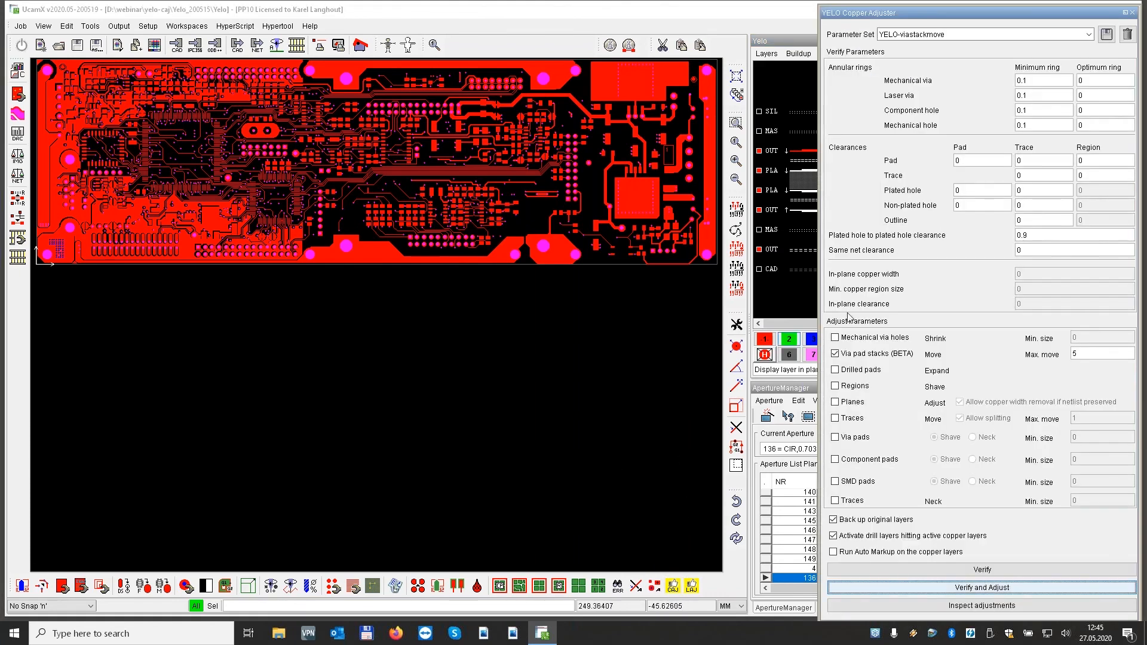
pyautogui.click(967, 35)
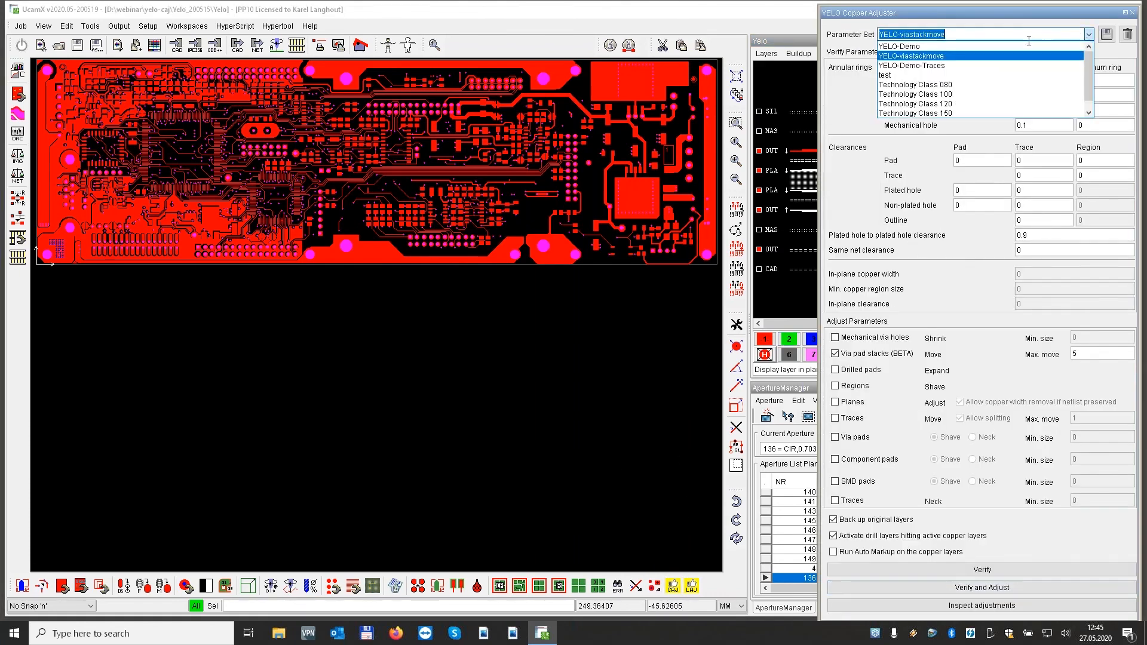
pyautogui.click(956, 51)
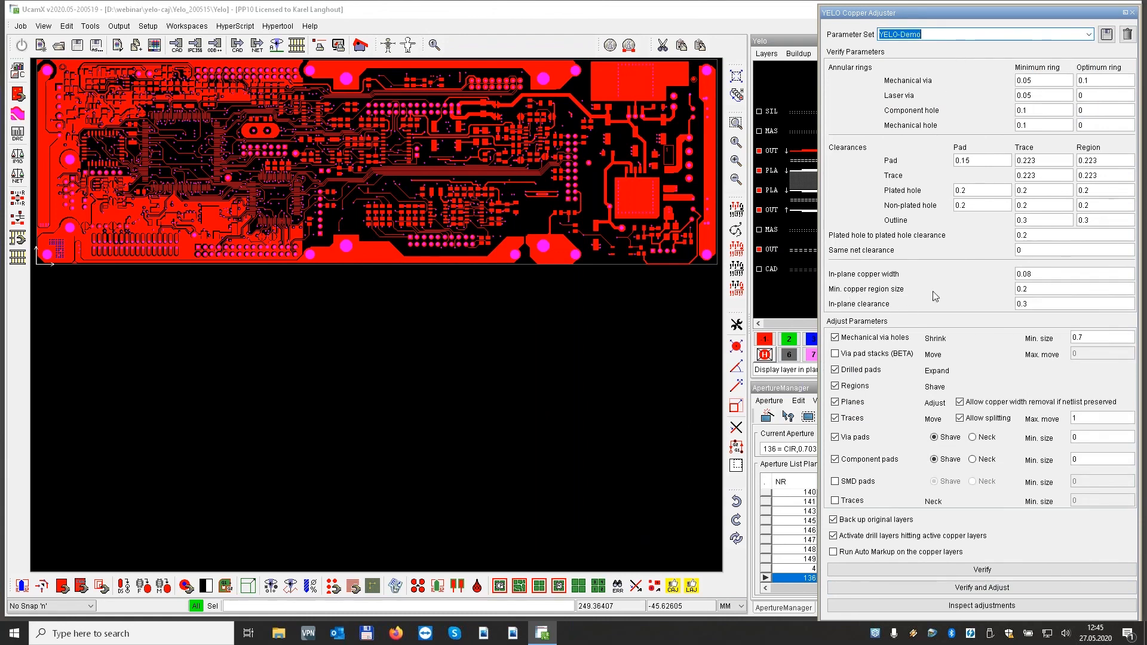
pyautogui.click(1047, 289)
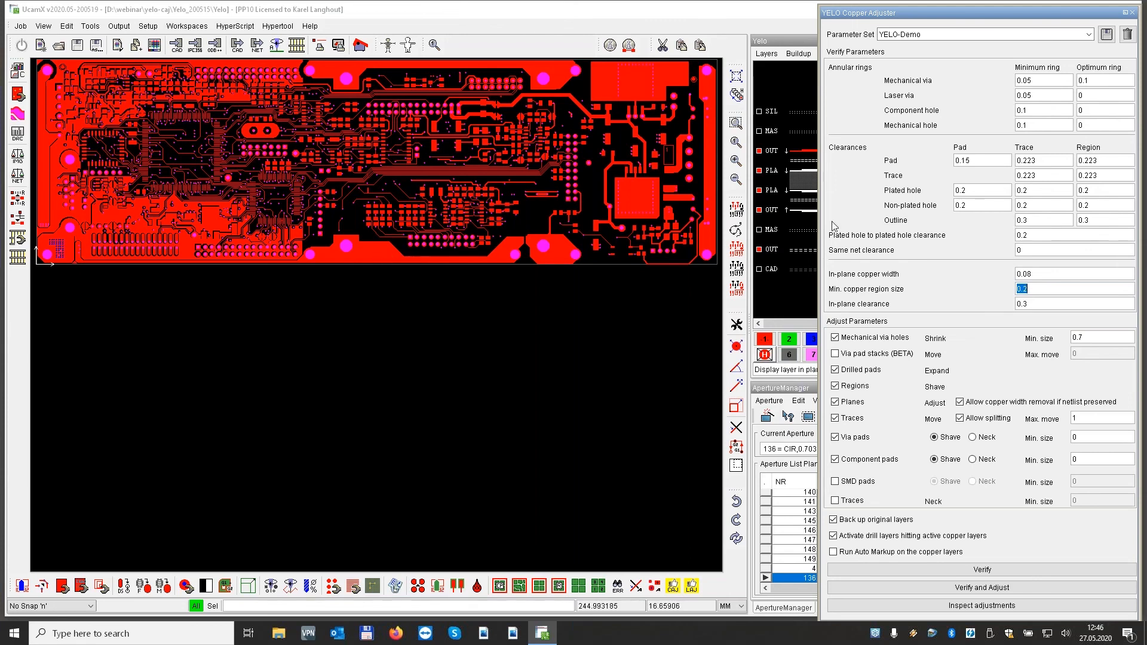
pyautogui.click(1061, 273)
# Select the two lowest parallel traces of the long horizontal bus on BS as chains.
pyautogui.scroll(5, 519, 171)
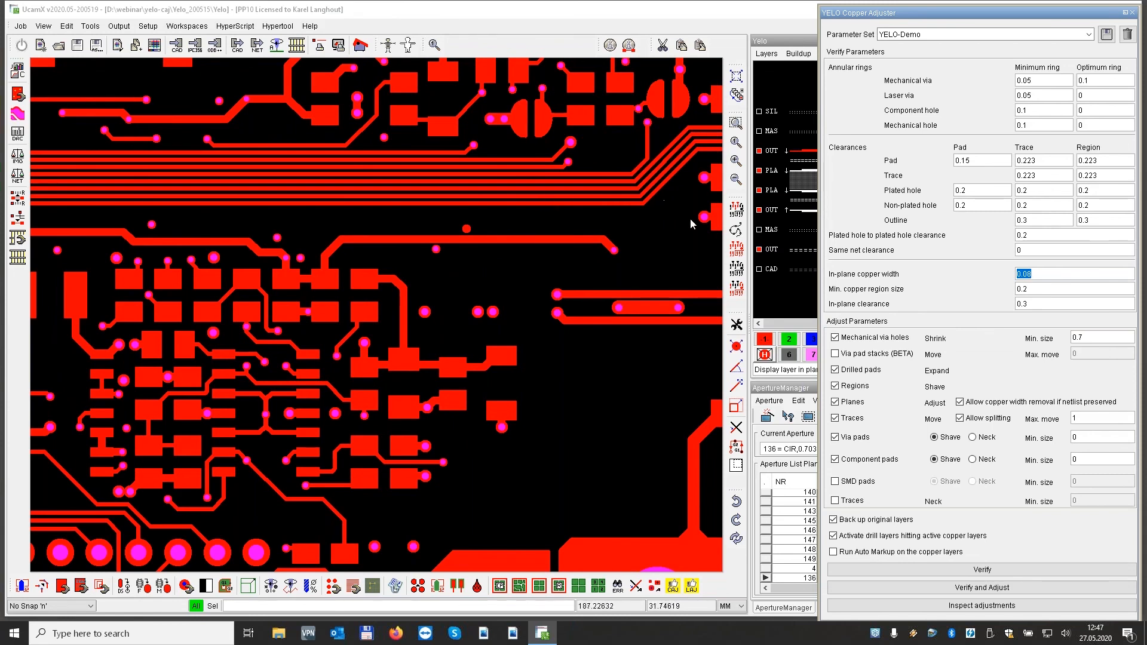
pyautogui.click(734, 230)
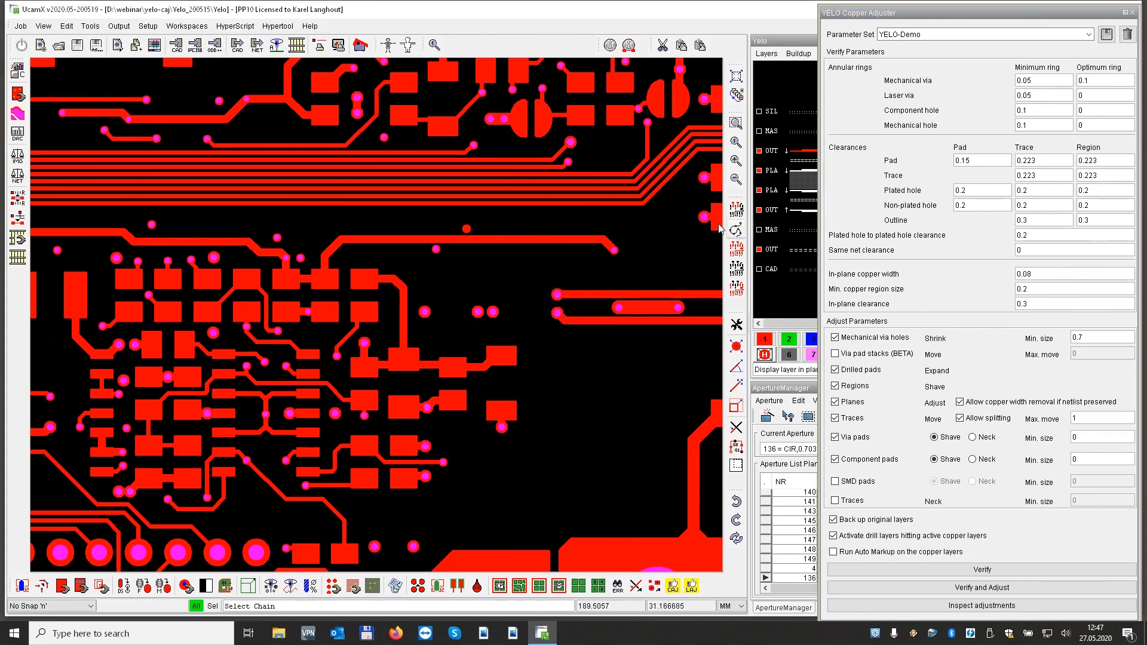
pyautogui.click(600, 206)
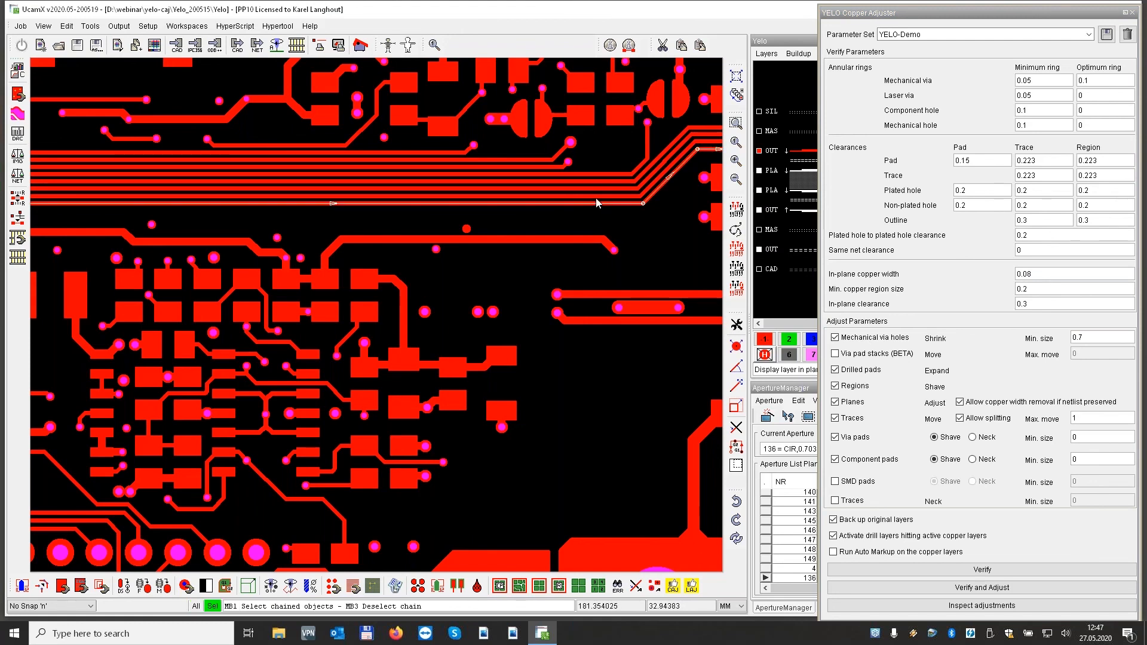
pyautogui.click(595, 198)
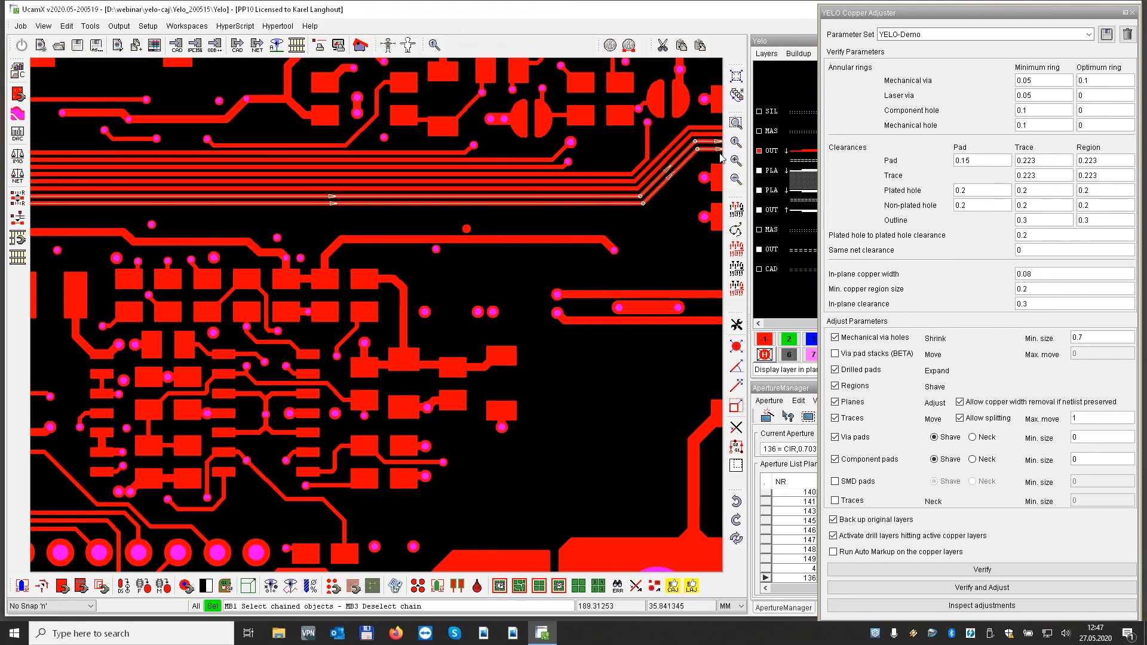
pyautogui.scroll(-2, 543, 217)
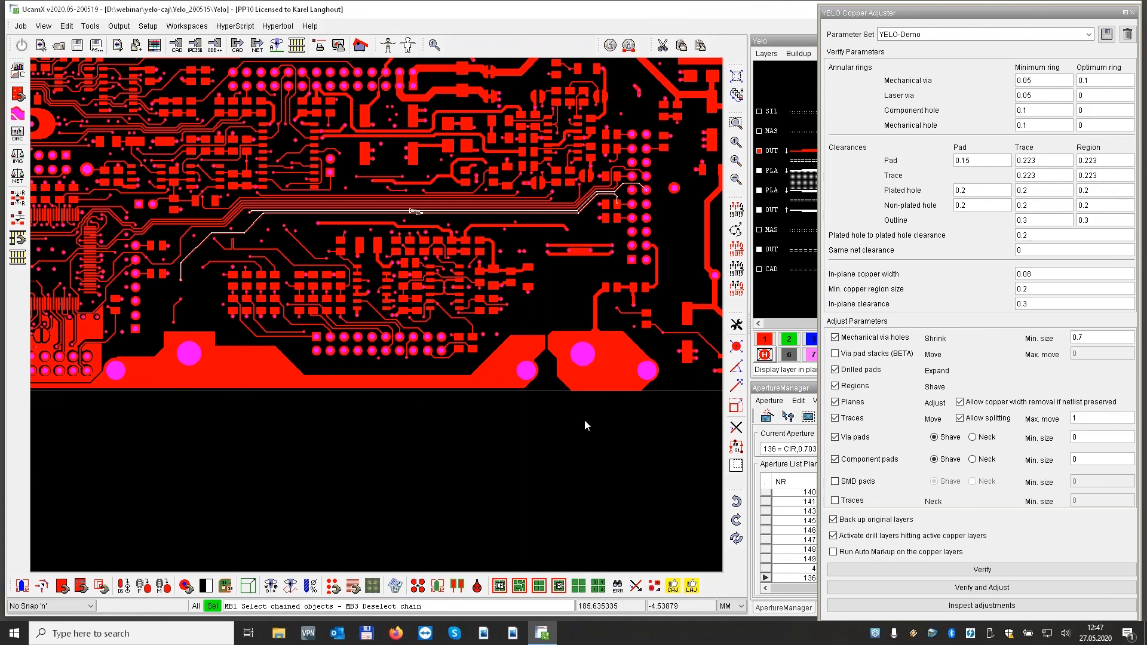
# Add the CAJ_Exclusion attribute of the YELO category to the selected traces and close the object attributes.
pyautogui.click(635, 587)
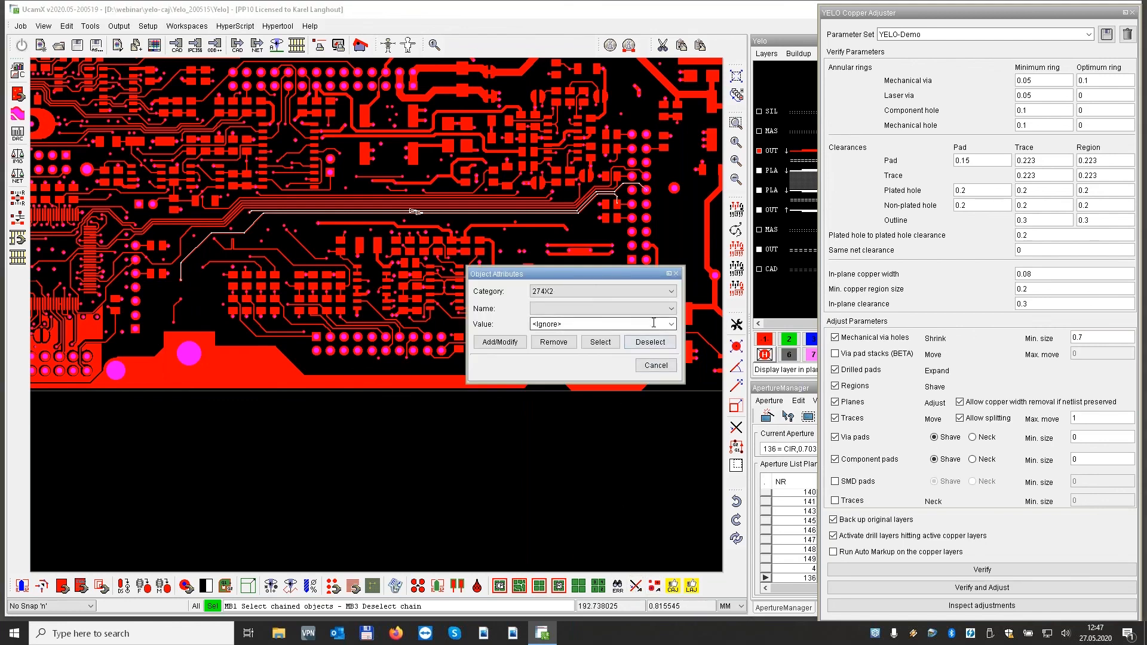
pyautogui.click(672, 291)
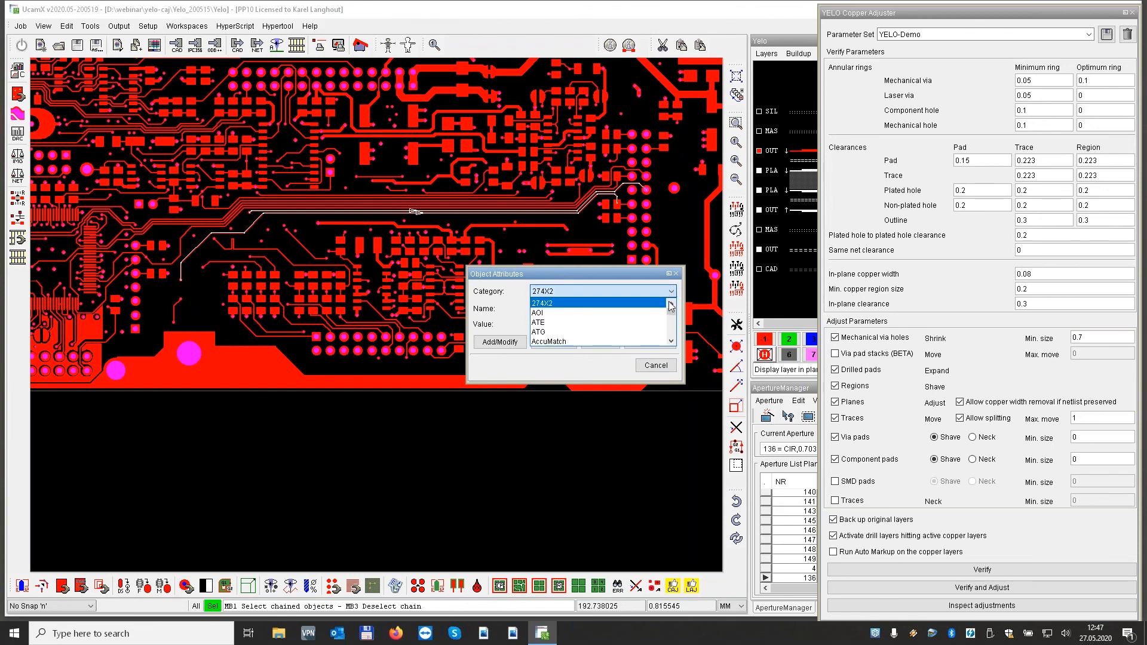
pyautogui.moveTo(671, 308); pyautogui.dragTo(677, 335)
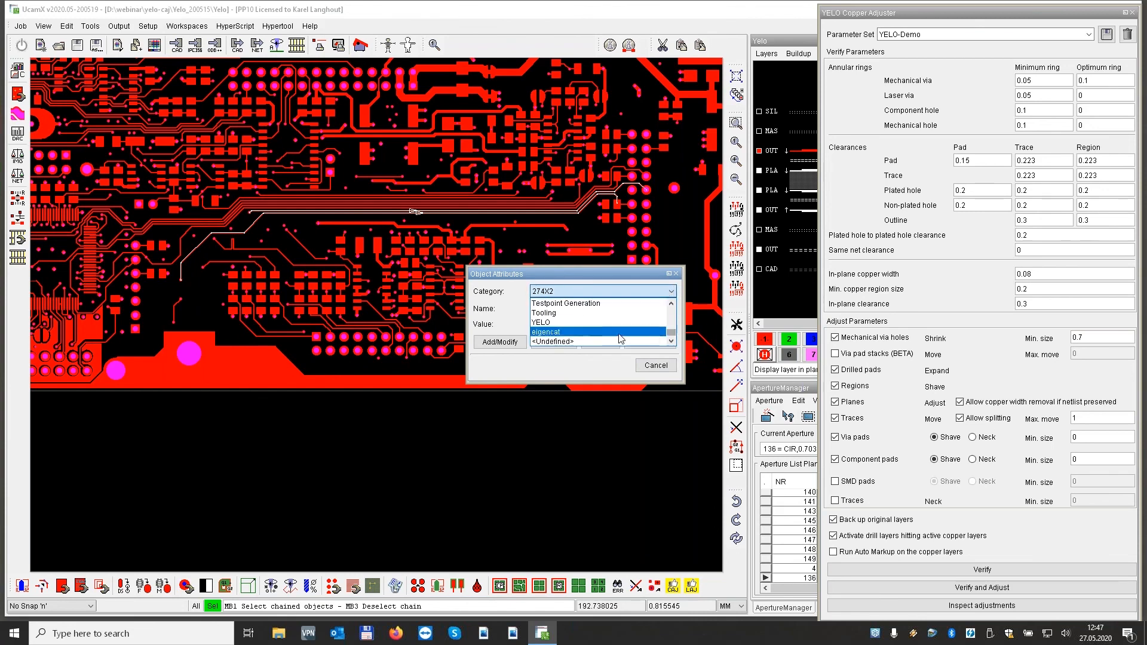
pyautogui.click(546, 323)
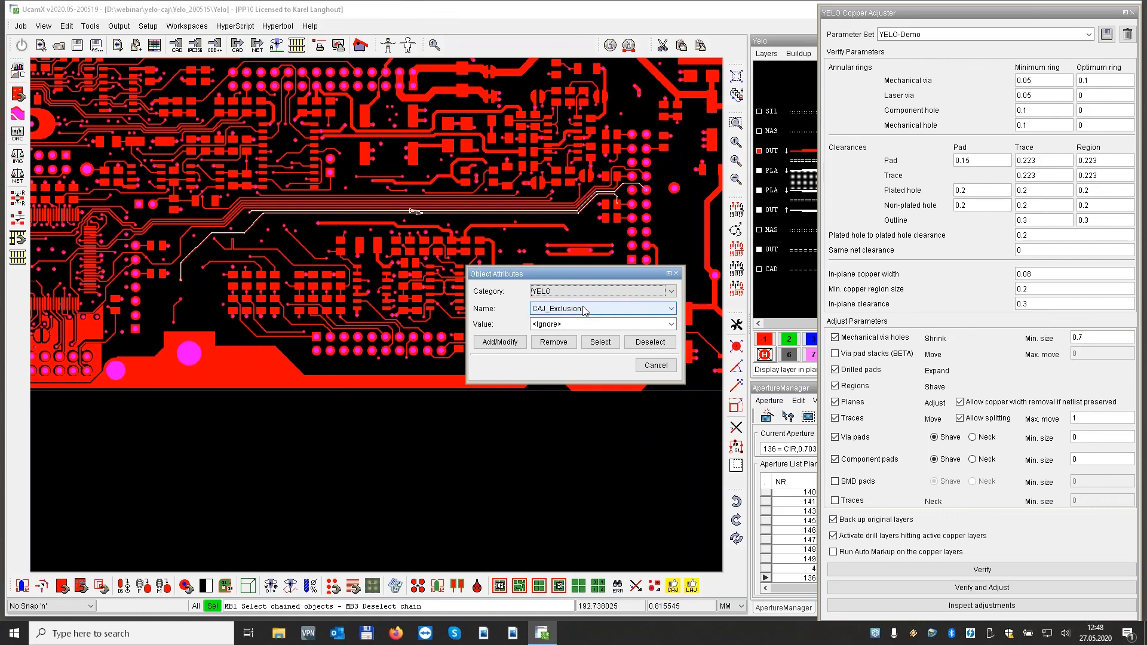
pyautogui.click(500, 344)
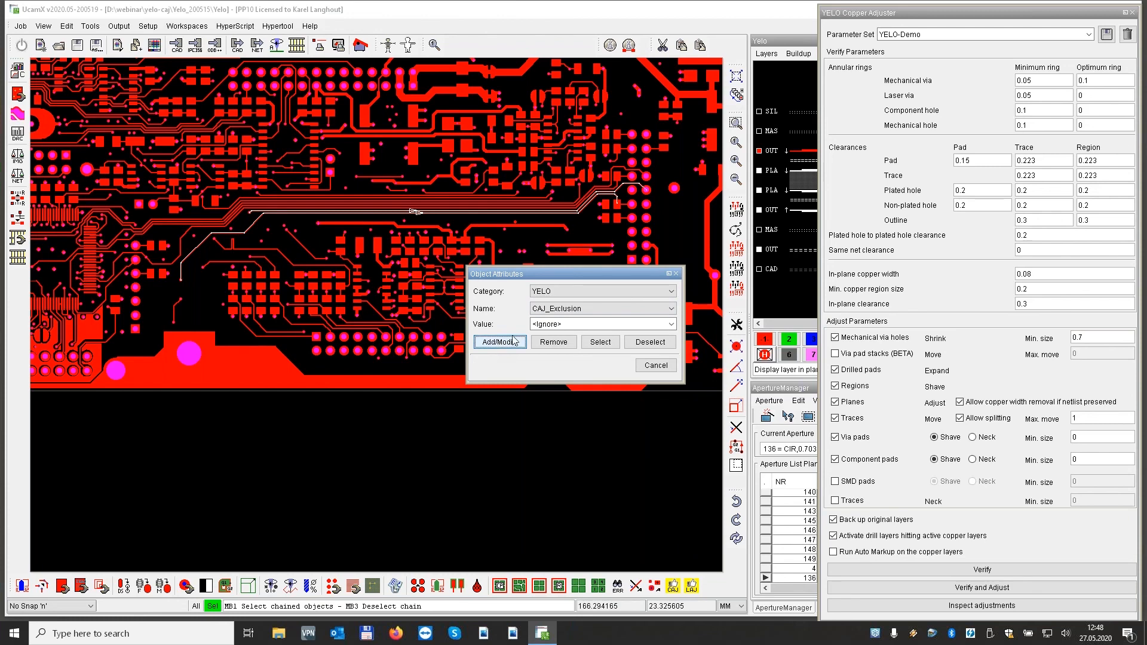
pyautogui.click(675, 275)
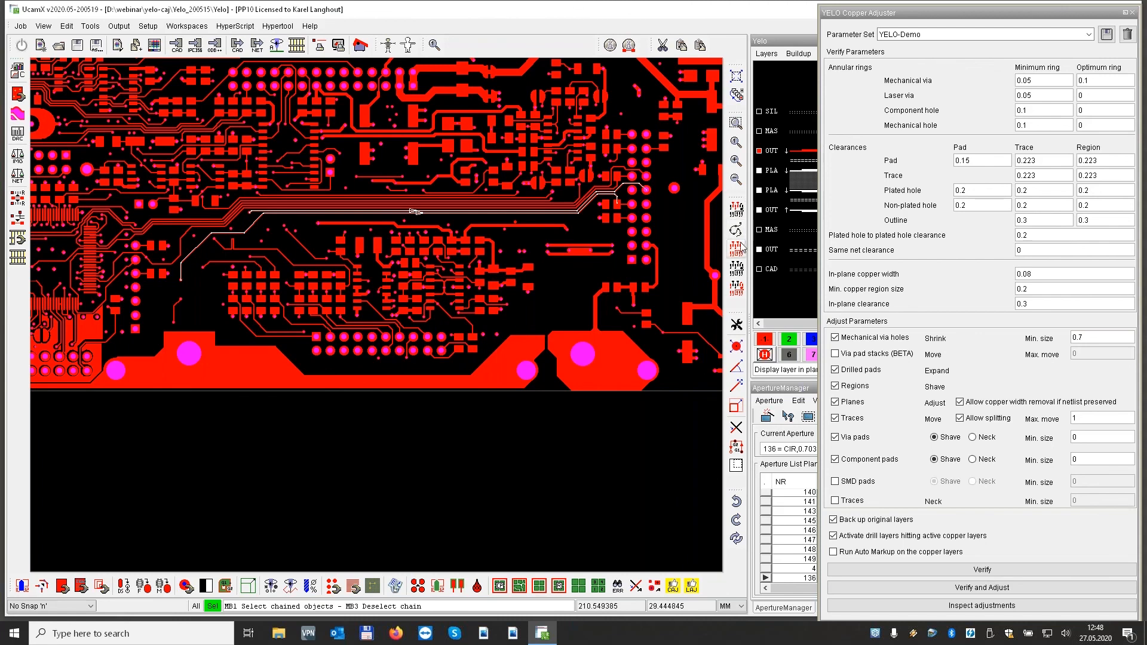
pyautogui.click(736, 267)
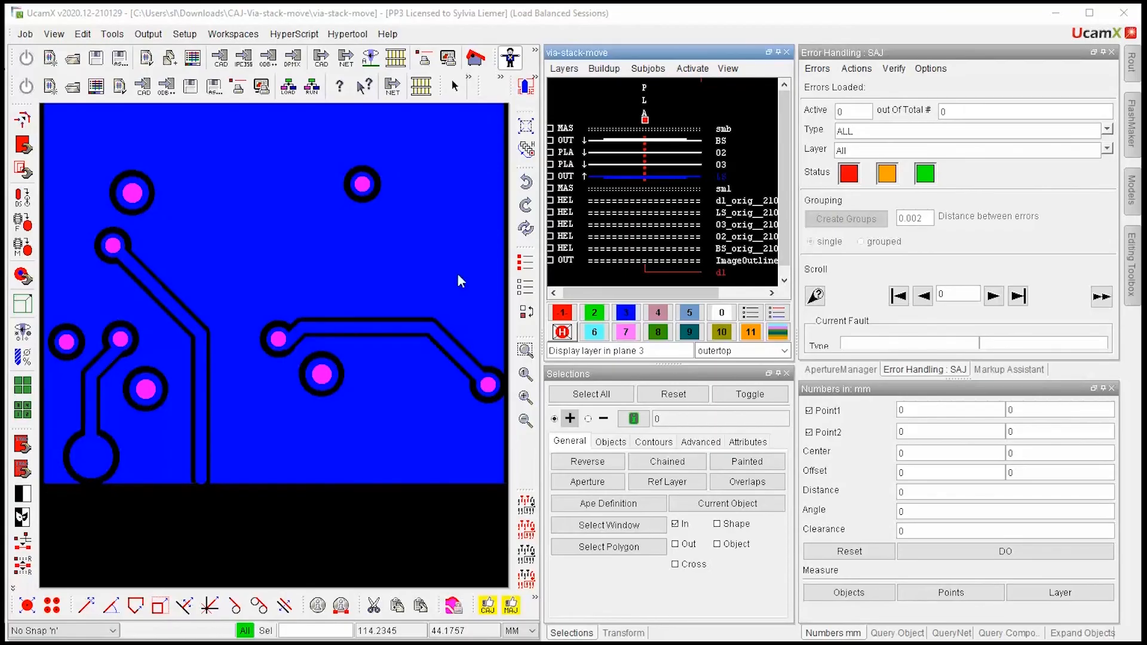
# Show the Copper Adjuster's adjust parameters for the via-stack-move job and choose object clearance thresholds for same net.
pyautogui.click(488, 613)
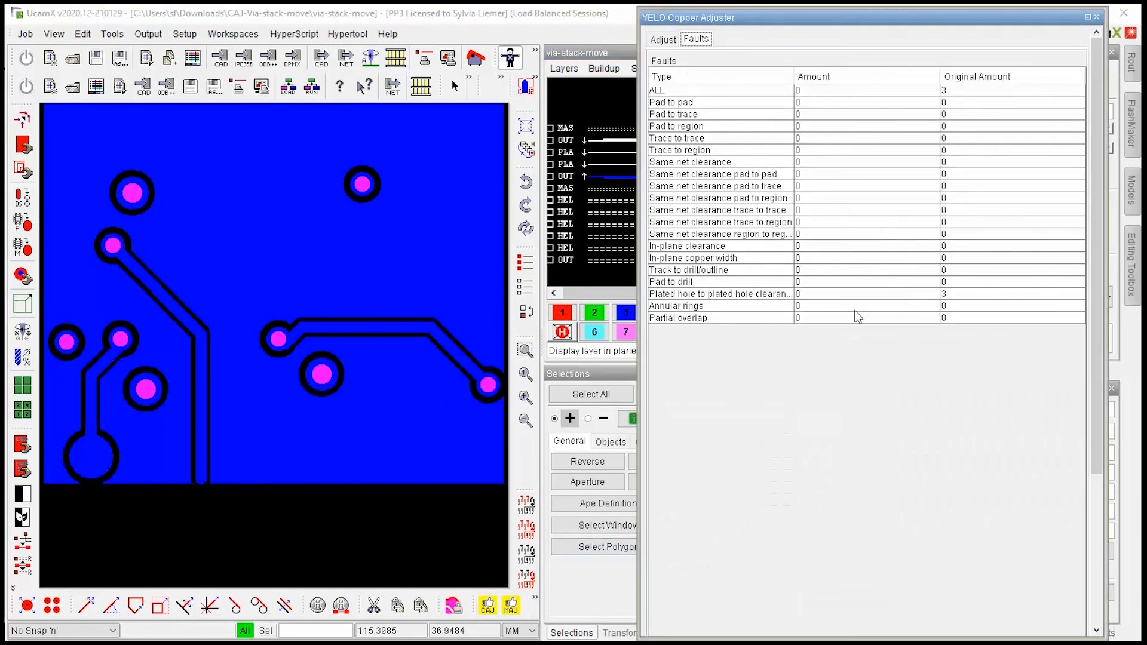
pyautogui.click(663, 42)
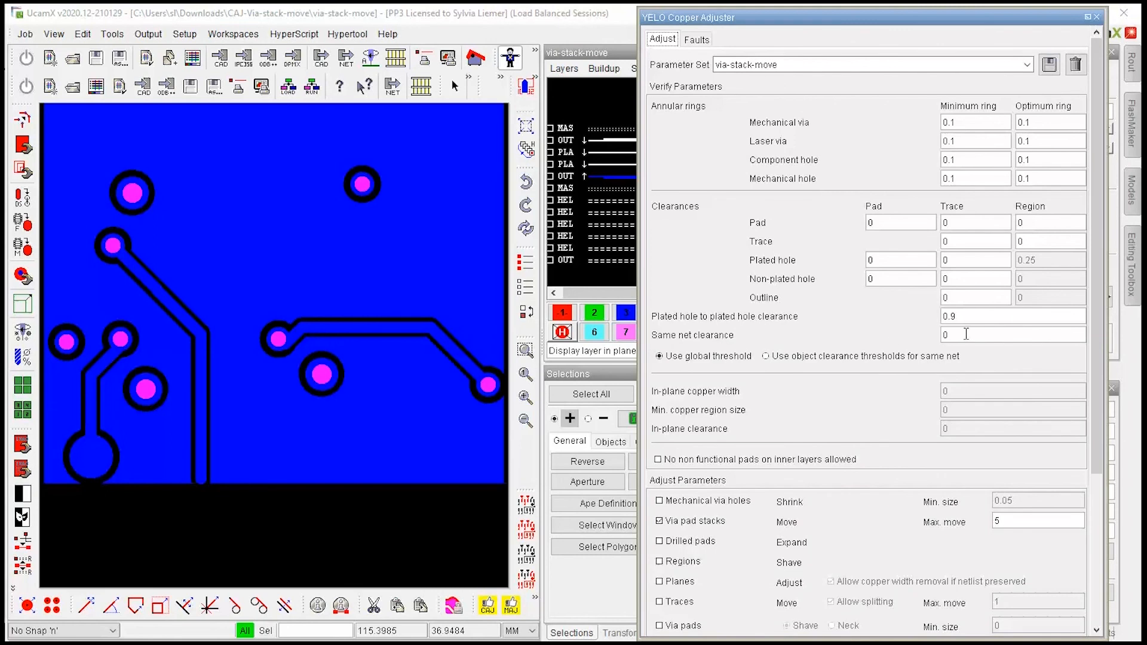
pyautogui.doubleClick(965, 334)
pyautogui.click(776, 360)
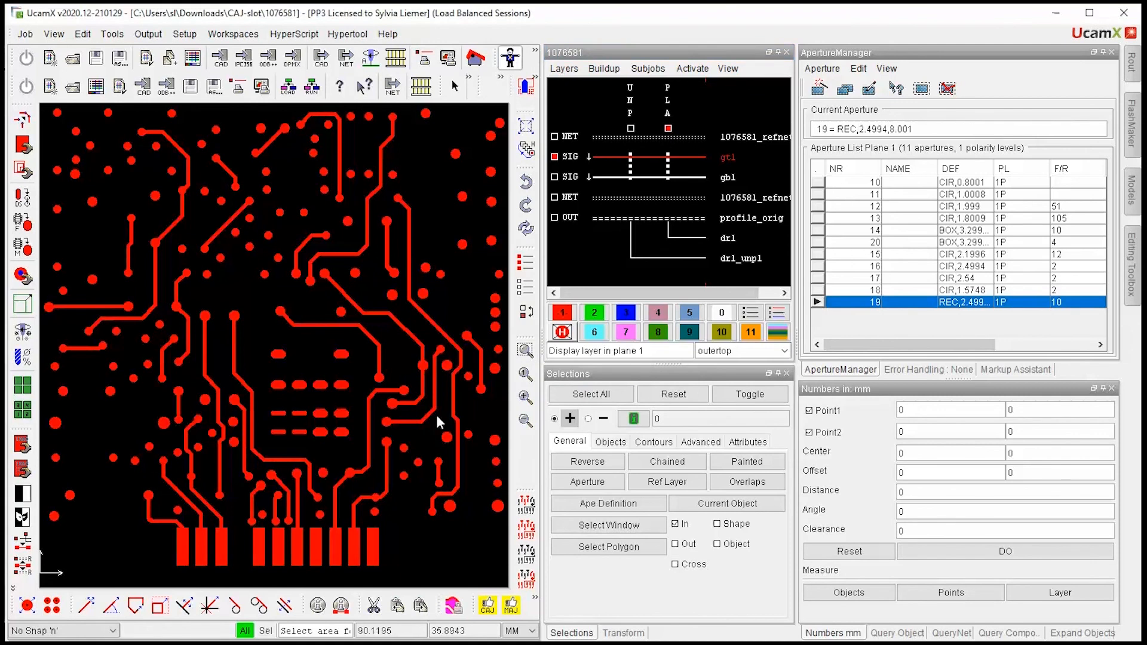
# Display the drl drill layer in plane 3 over the slotted pads of the gtl layer.
pyautogui.moveTo(257, 397); pyautogui.dragTo(330, 478)
pyautogui.moveTo(625, 312); pyautogui.dragTo(714, 220)
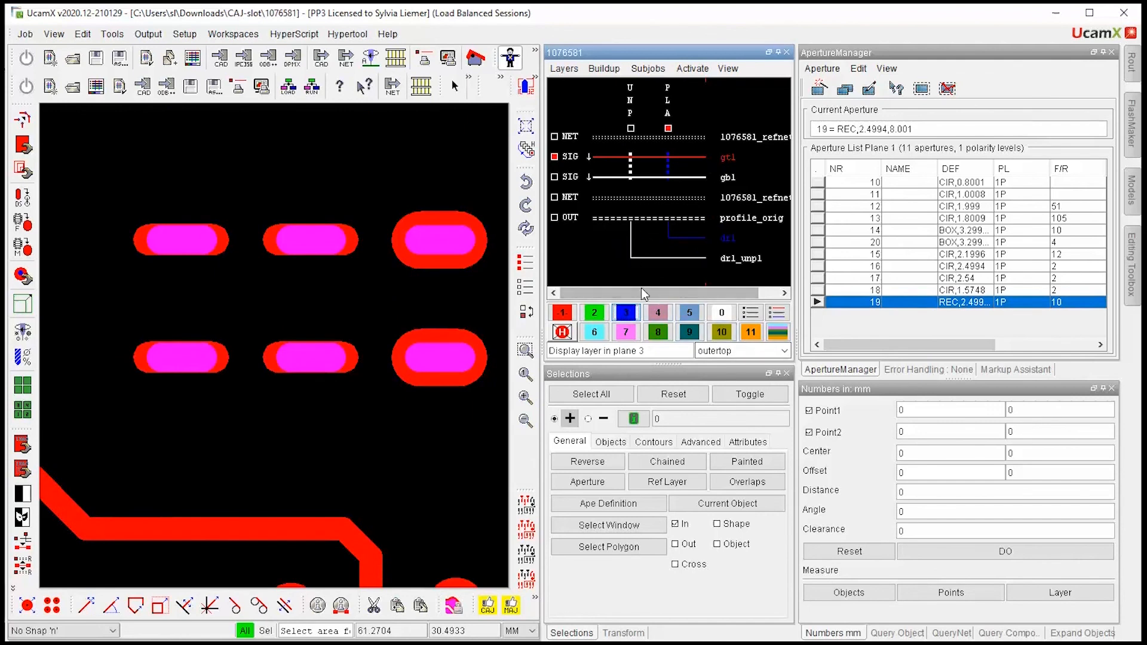
# Verify and adjust gtl with the PAJ parameter set, expanding drilled pads to a component hole ring of 0.3.
pyautogui.click(487, 604)
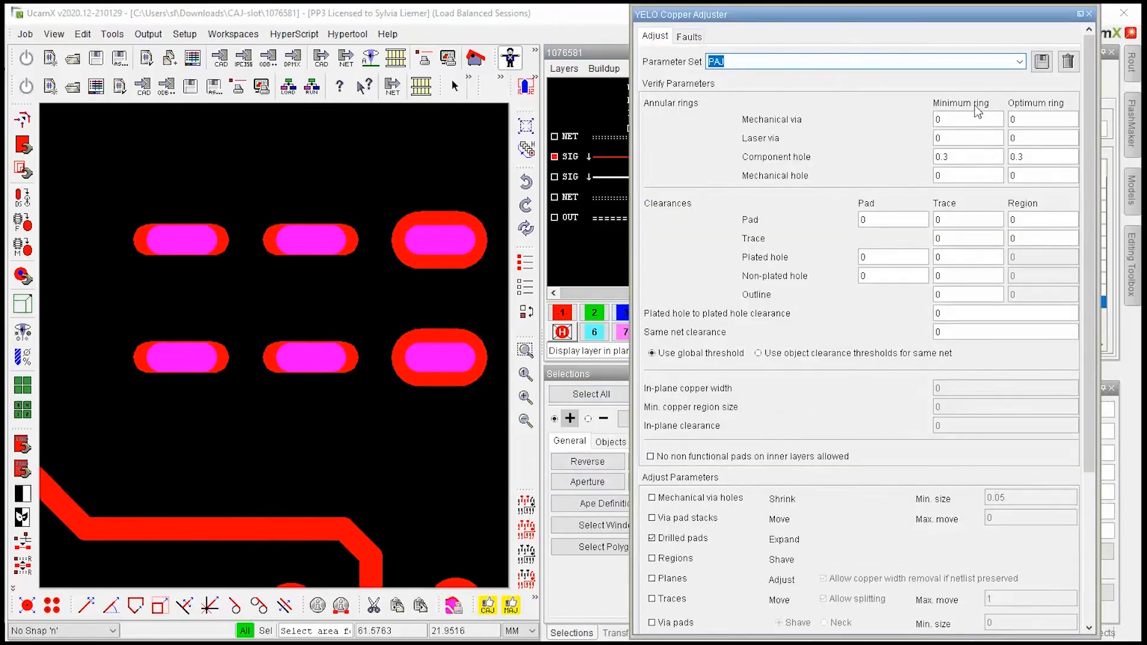
pyautogui.doubleClick(976, 157)
pyautogui.press('Tab')
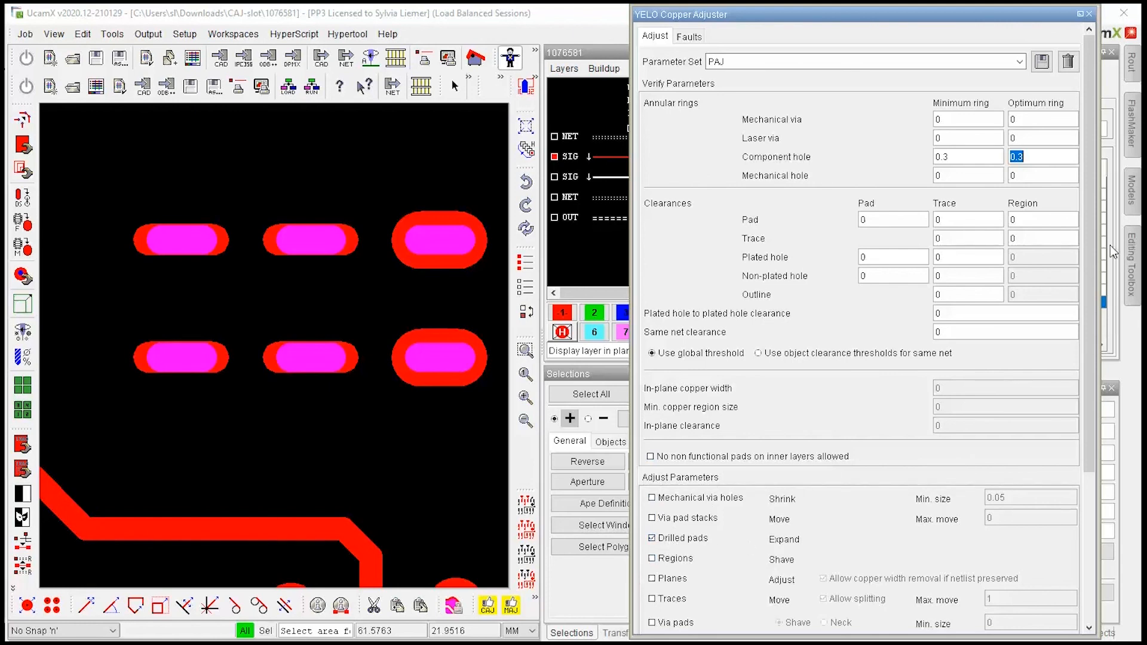
pyautogui.moveTo(1096, 287); pyautogui.dragTo(1094, 505)
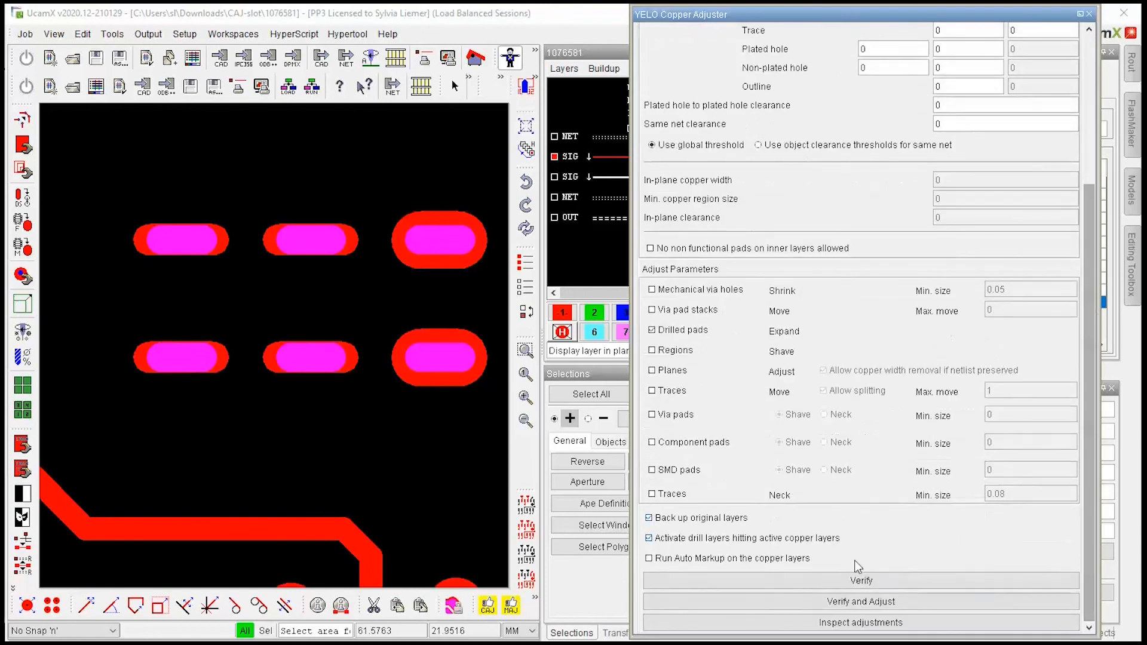
pyautogui.click(857, 603)
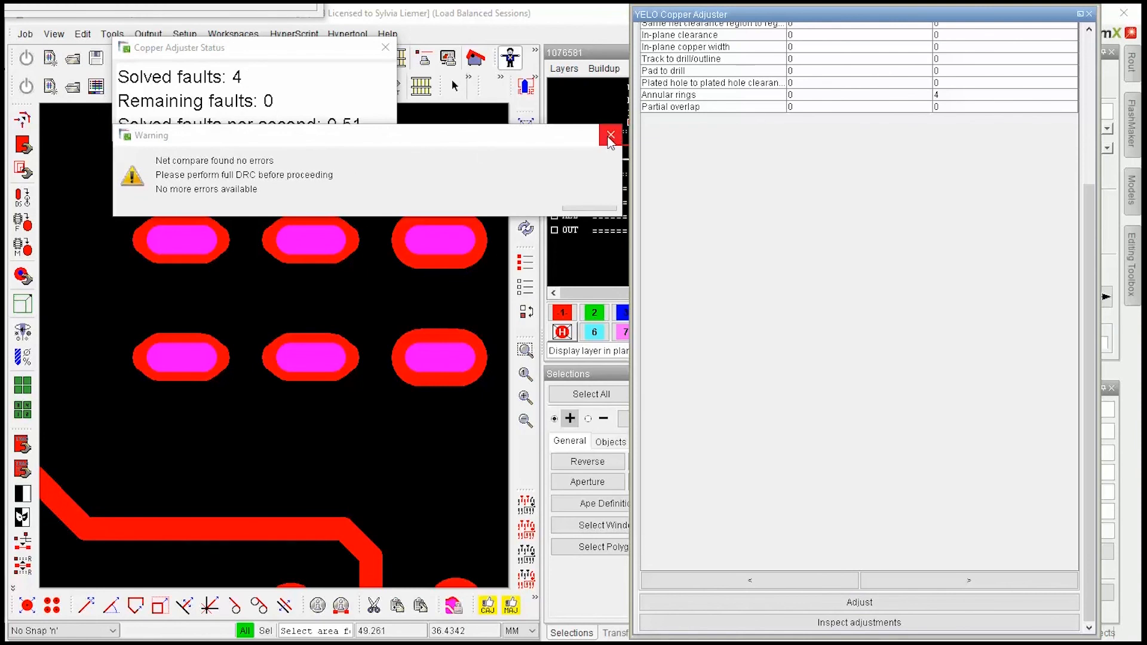
# Close the net compare warning and the copper adjuster status report, and inspect the expanded slotted pads.
pyautogui.click(590, 203)
pyautogui.click(385, 48)
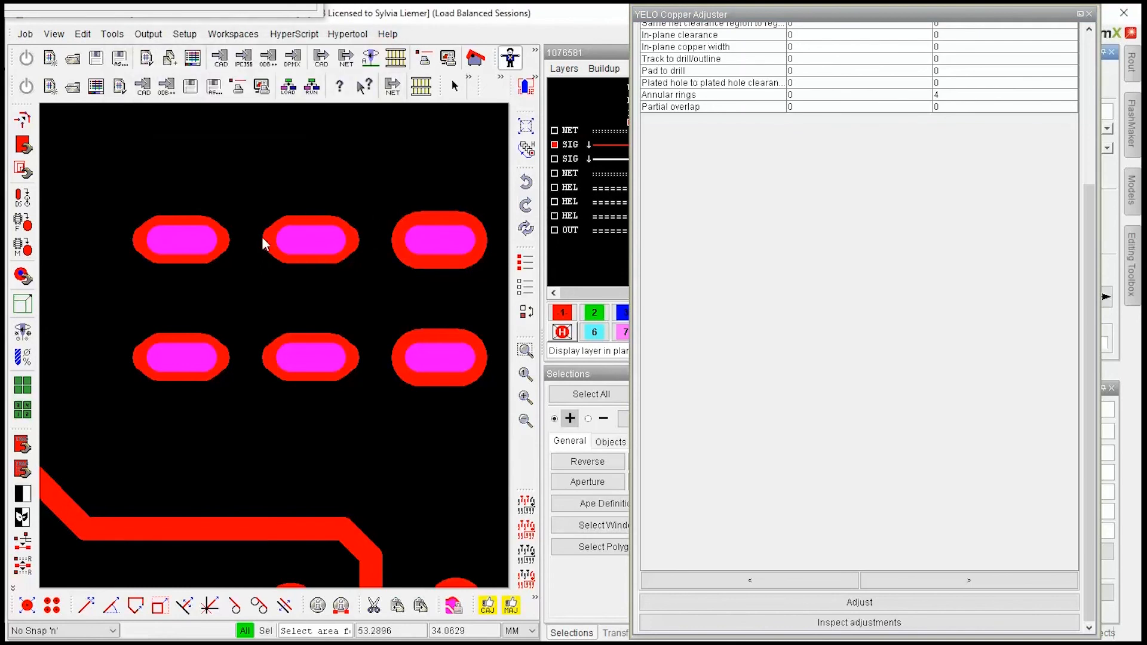
pyautogui.scroll(5, 1095, 218)
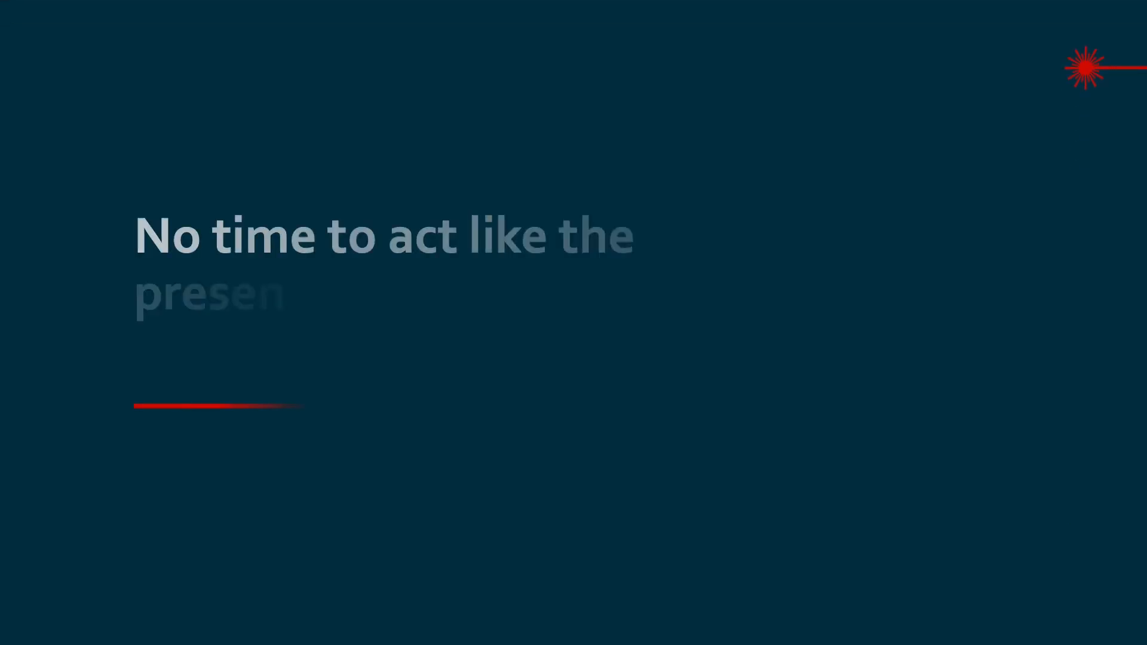